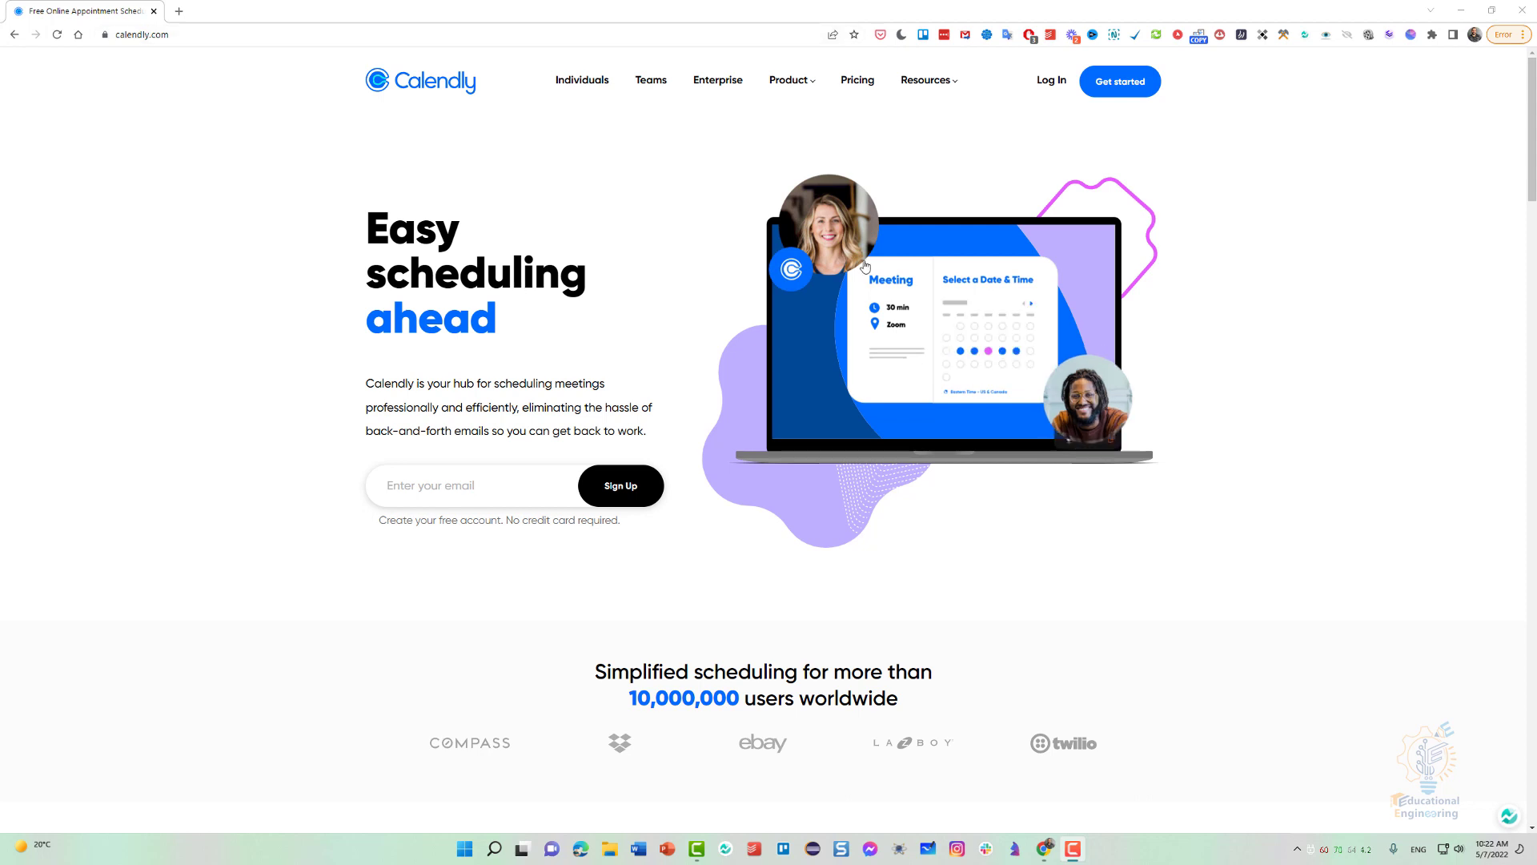
# Start a Calendly sign-up and submit the account's e-mail address.
pyautogui.click(1133, 88)
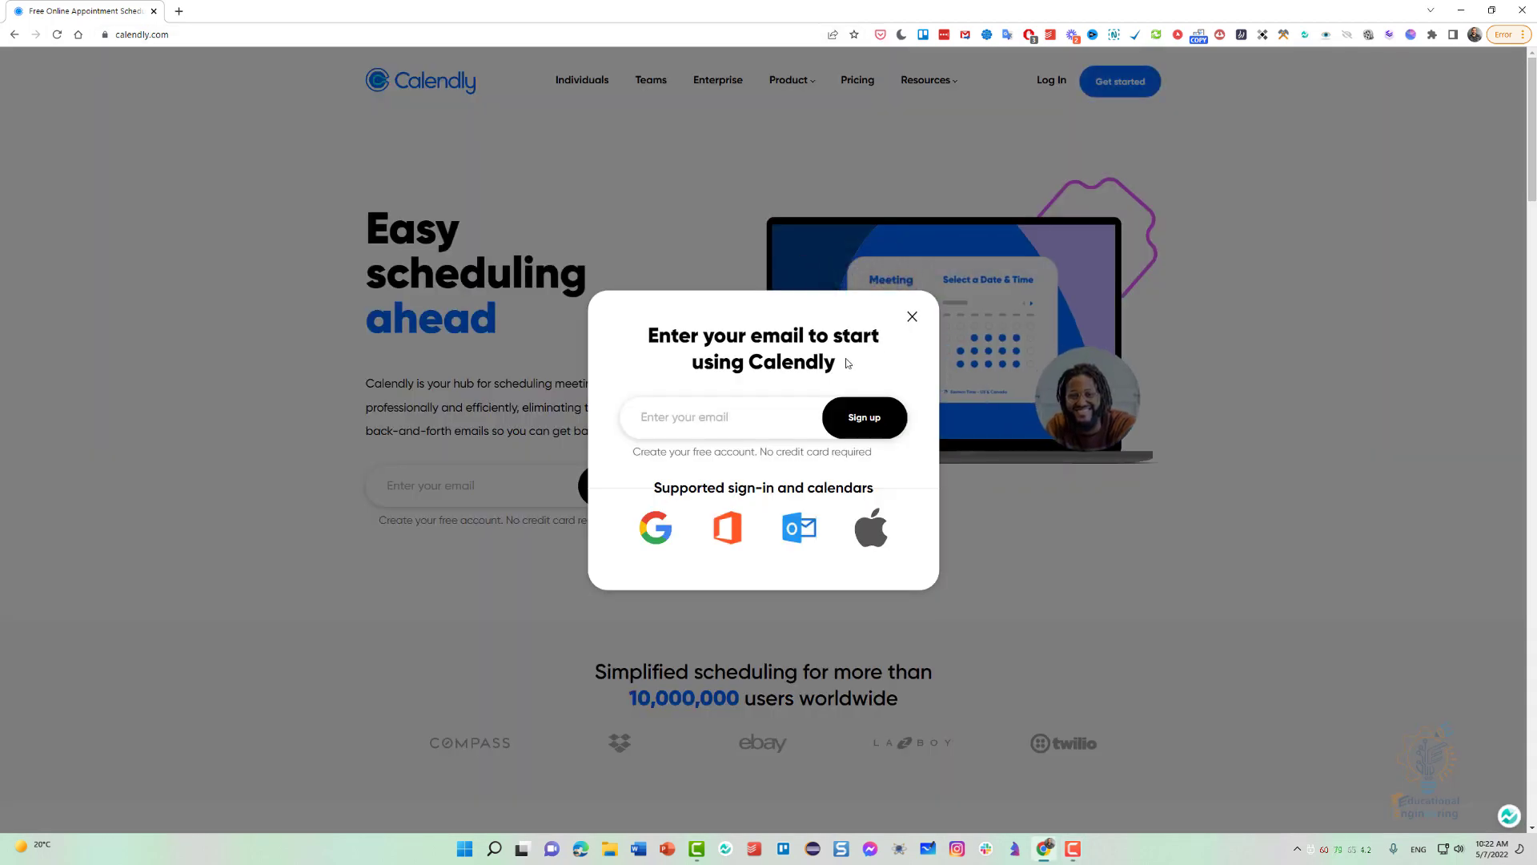
pyautogui.click(686, 414)
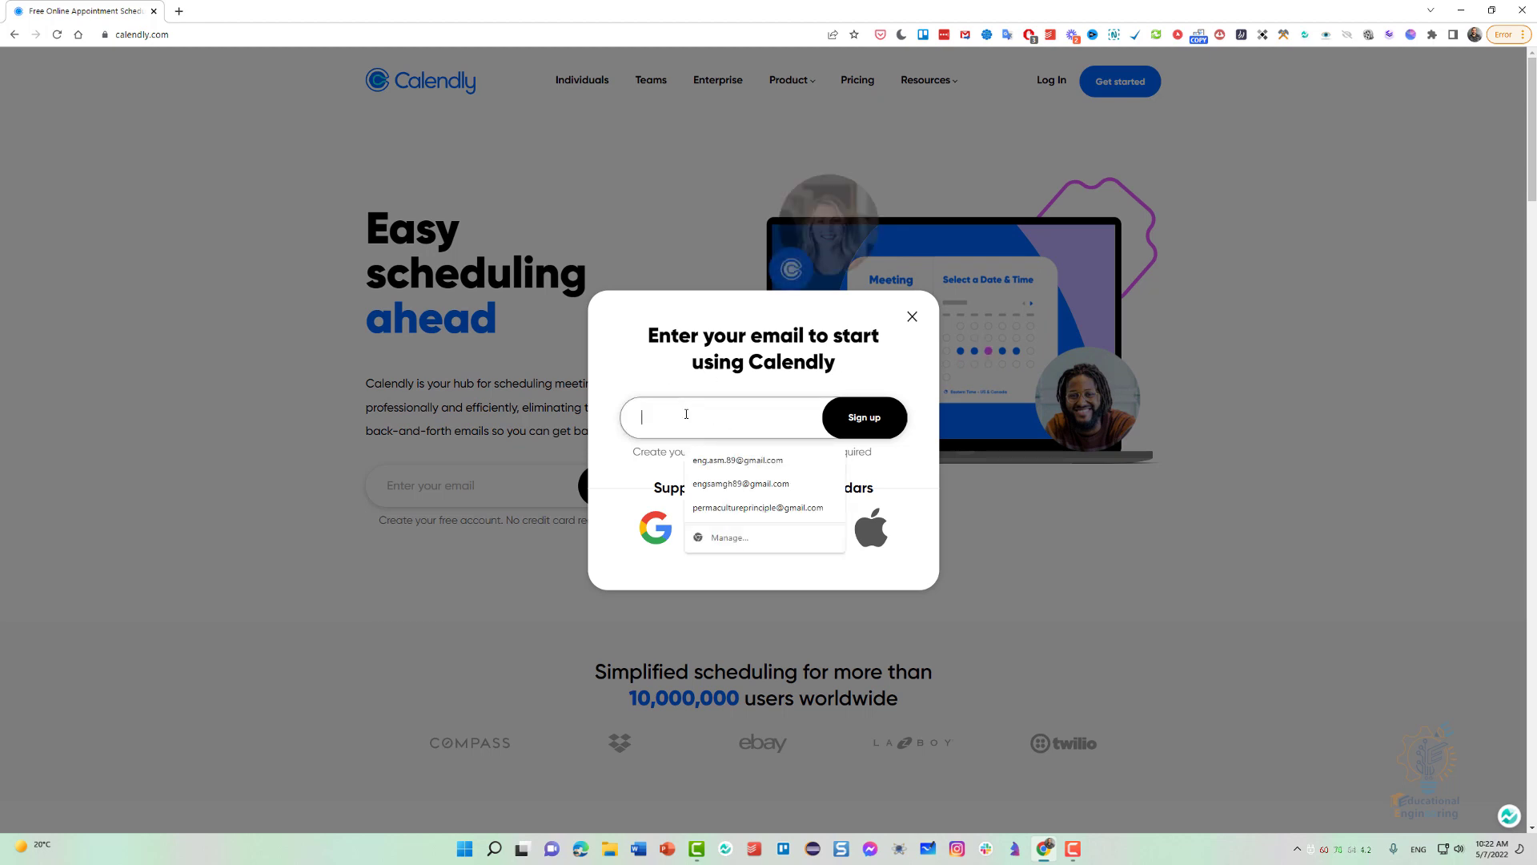
pyautogui.write('edue')
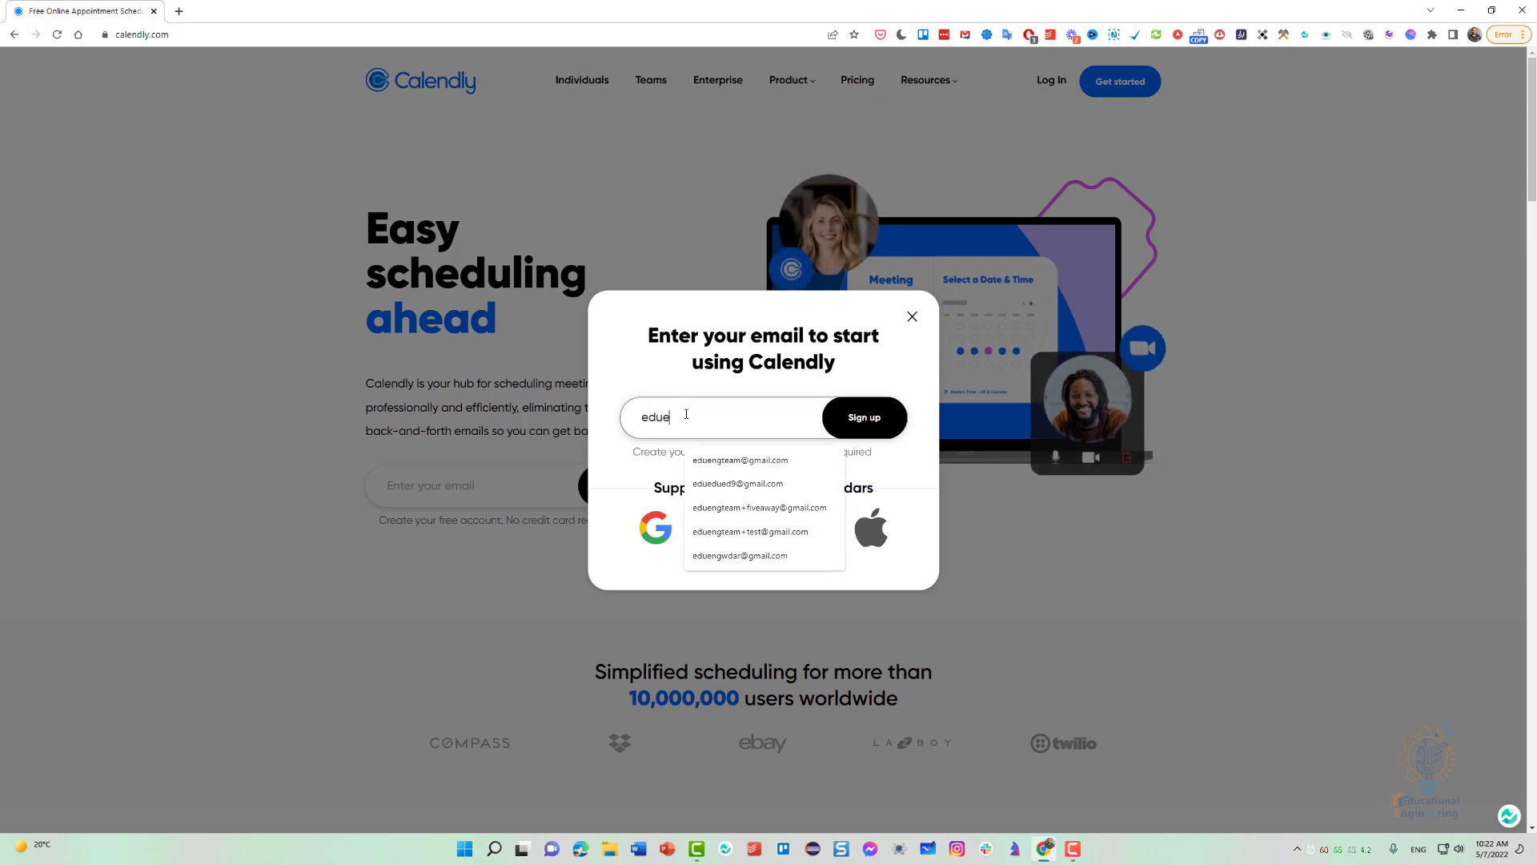
pyautogui.write('ngteam')
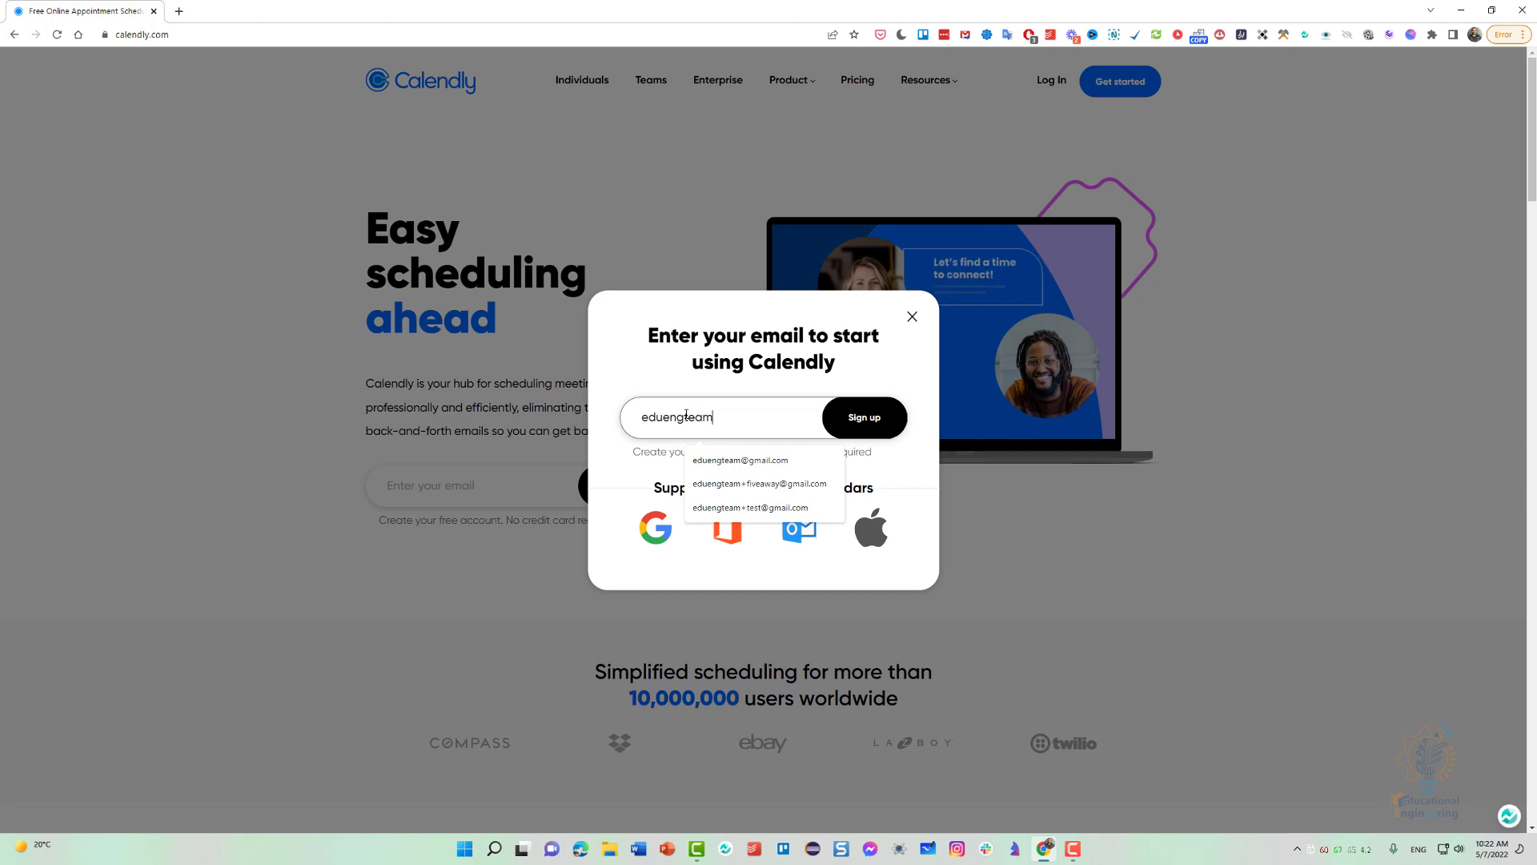
pyautogui.hotkey('ctrl', 'a')
pyautogui.write('engasm')
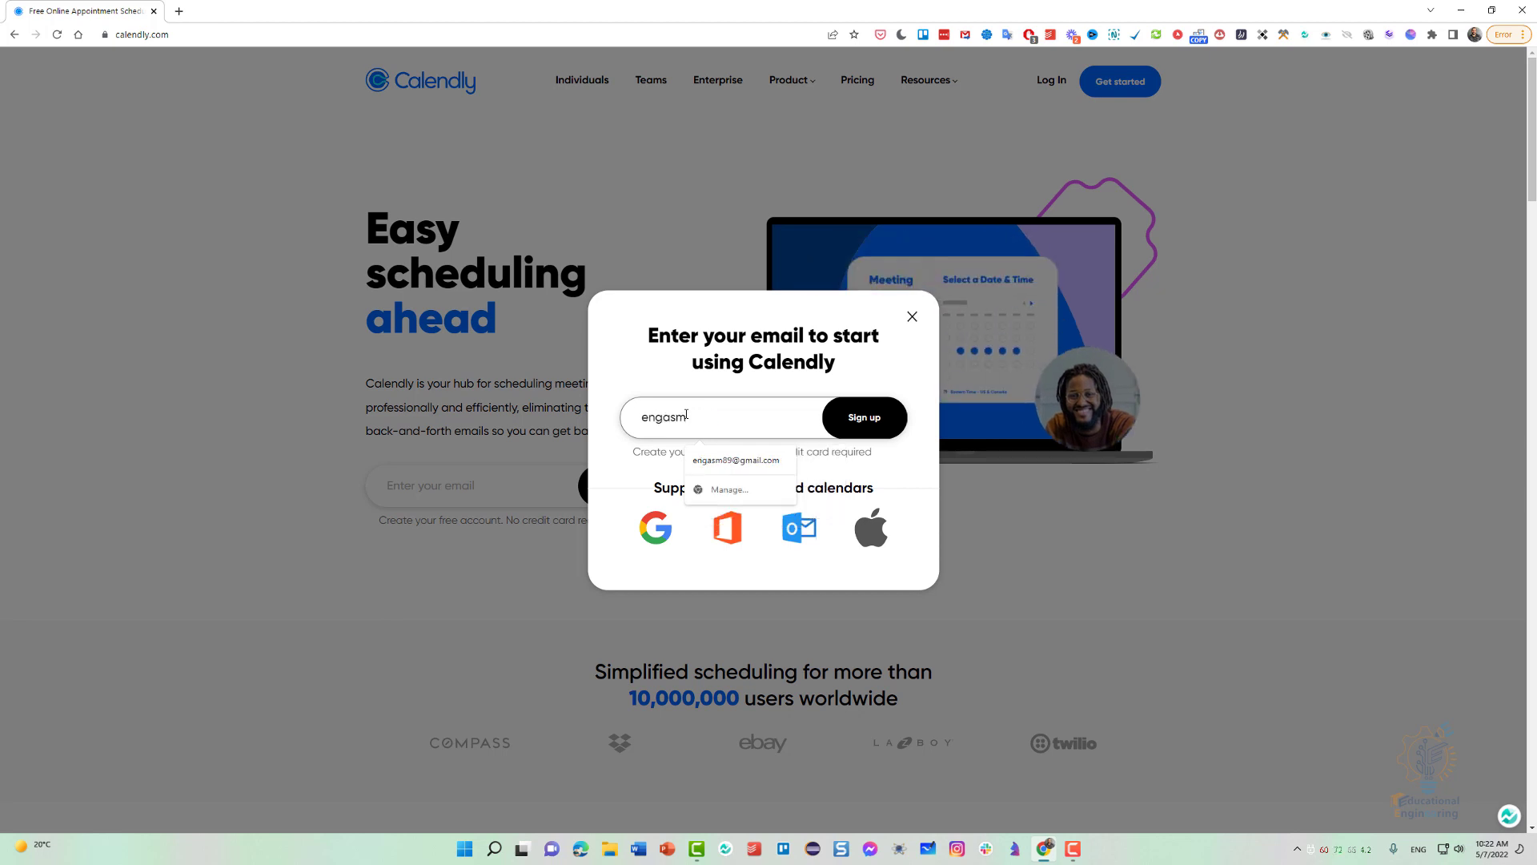
pyautogui.hotkey('ctrl', 'a')
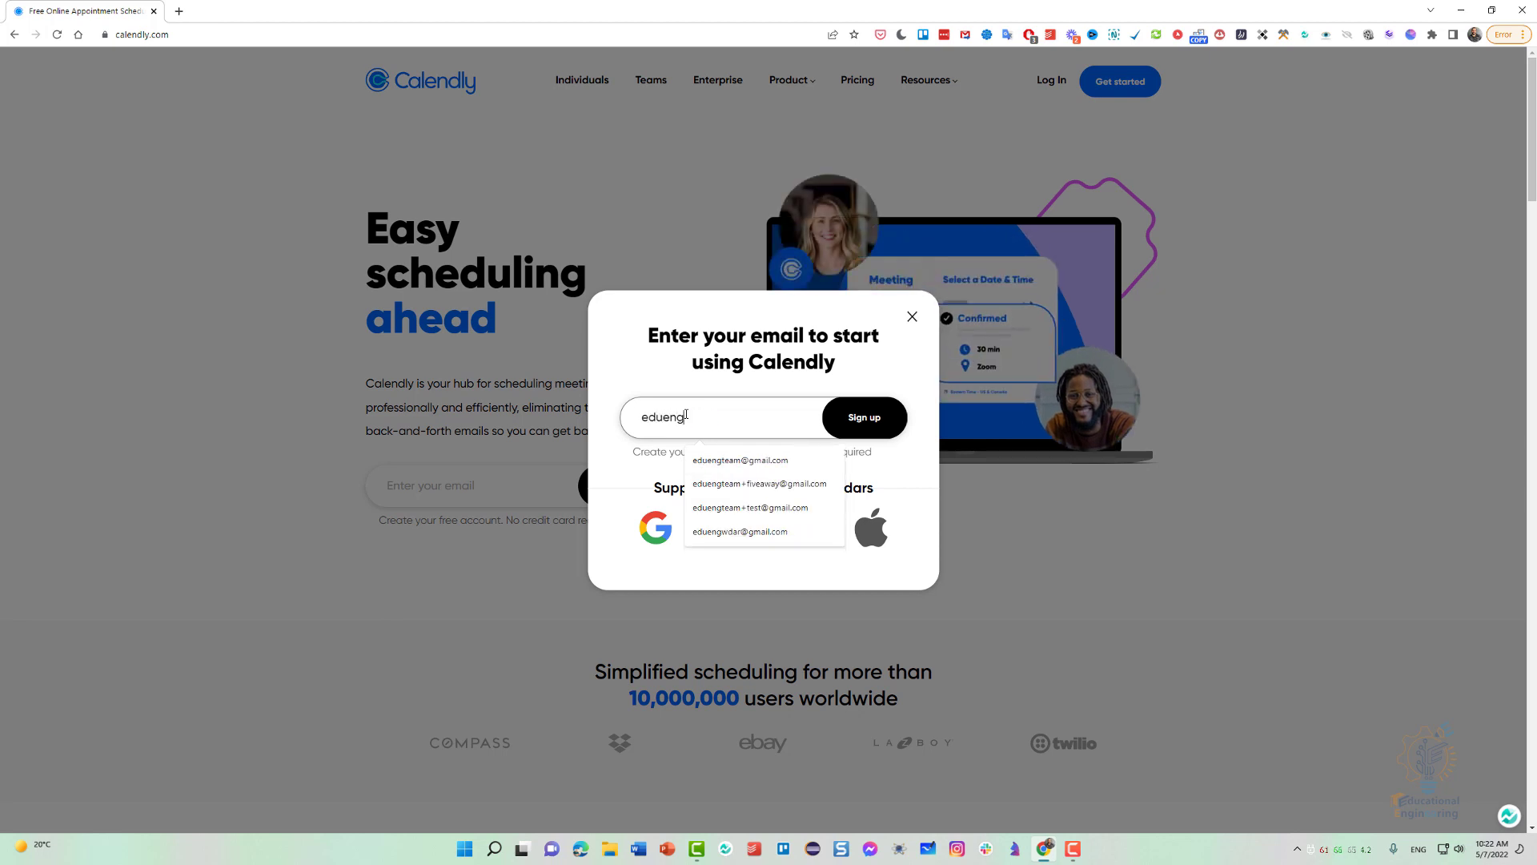
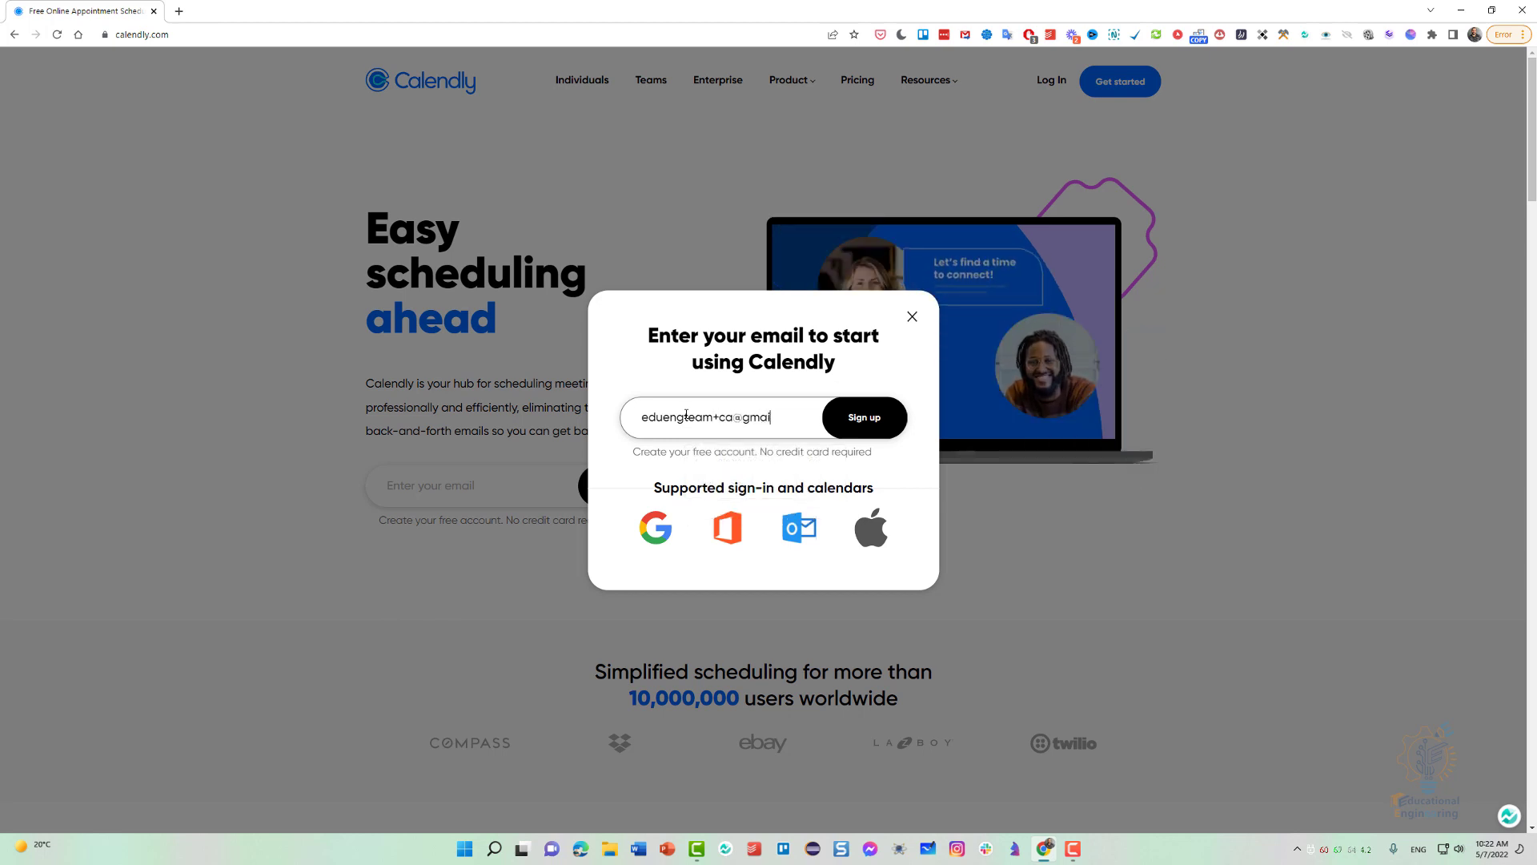
pyautogui.hotkey('ctrl', 'a')
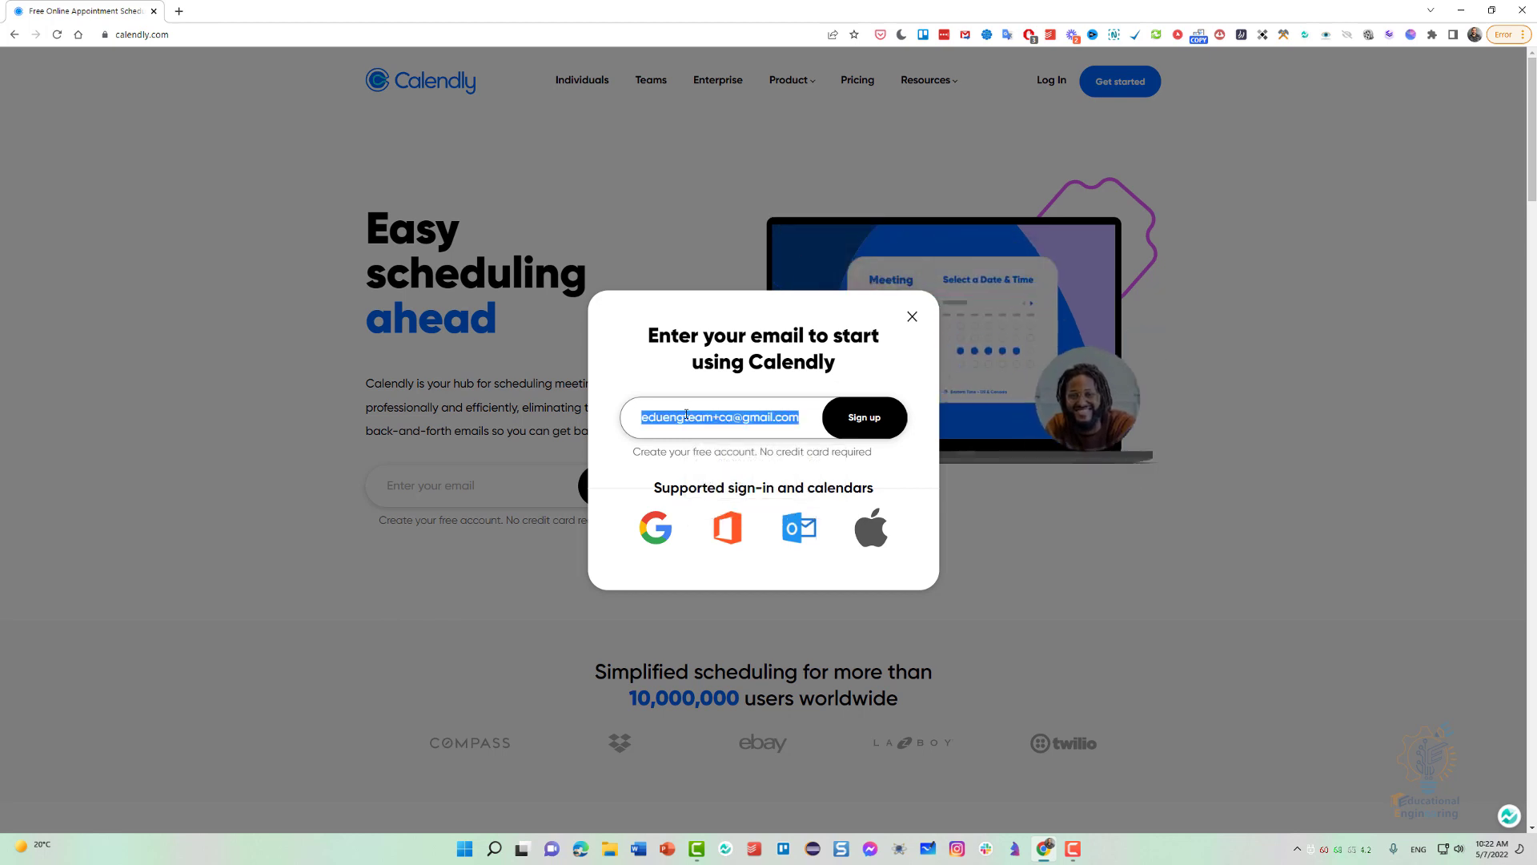
pyautogui.click(887, 424)
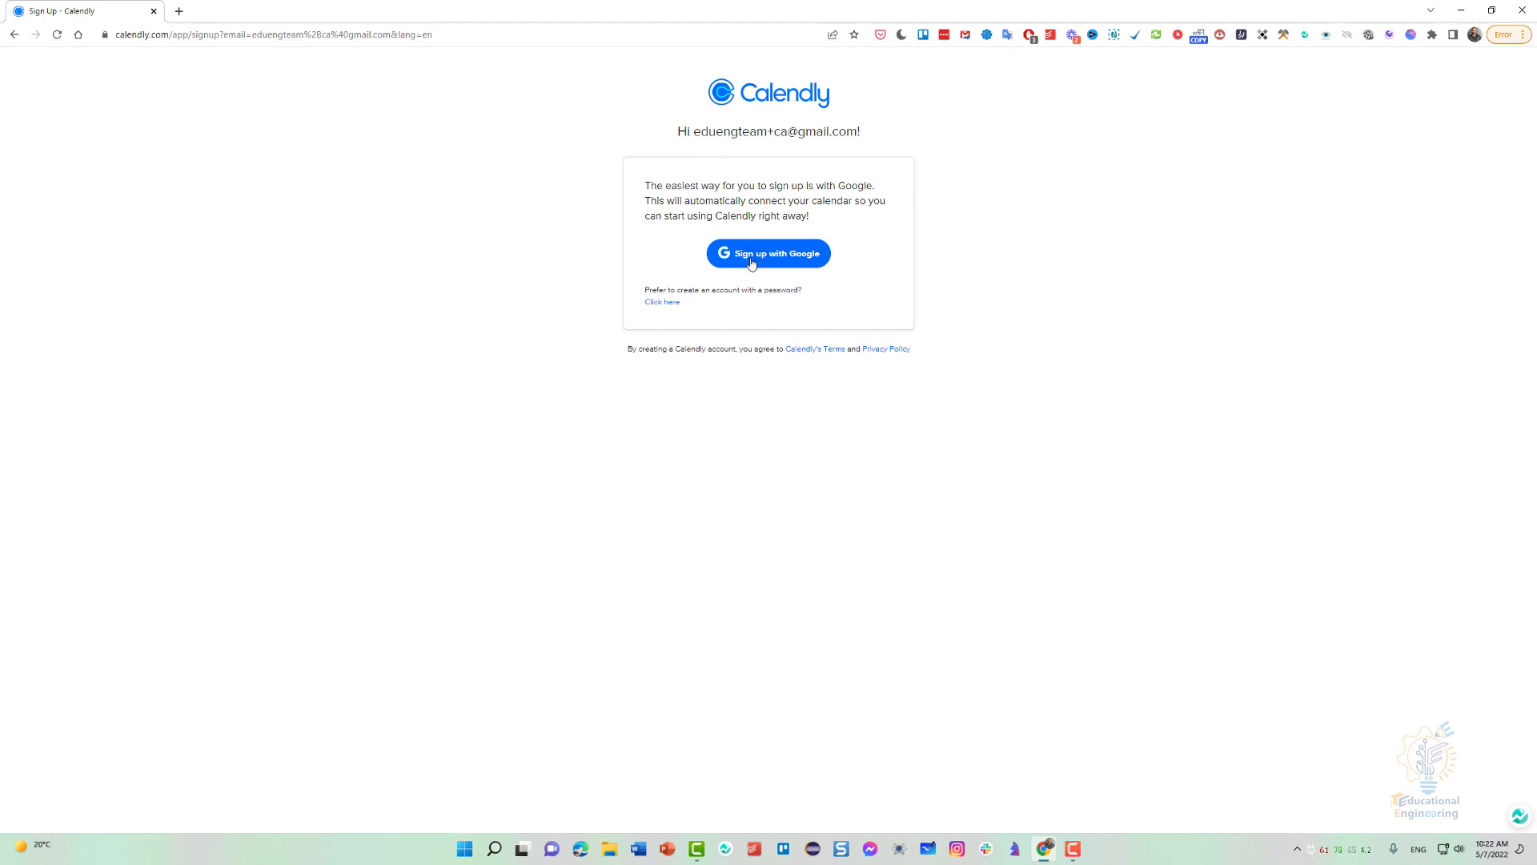
# Sign up with Google using one of the listed accounts and allow Calendly to access its Google Calendar.
pyautogui.moveTo(801, 135); pyautogui.dragTo(858, 134)
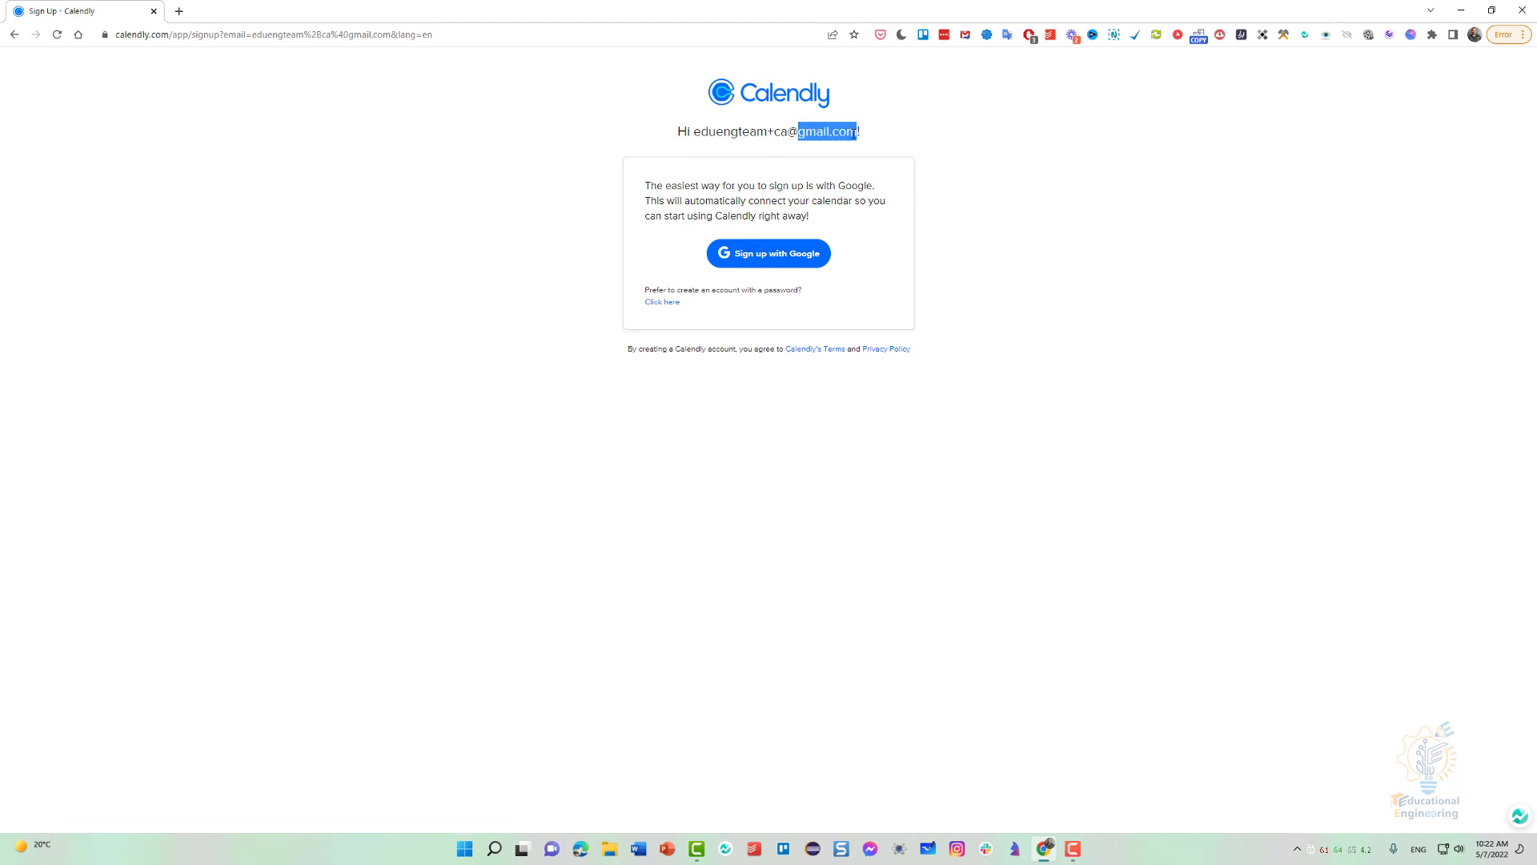
pyautogui.click(820, 182)
pyautogui.click(760, 260)
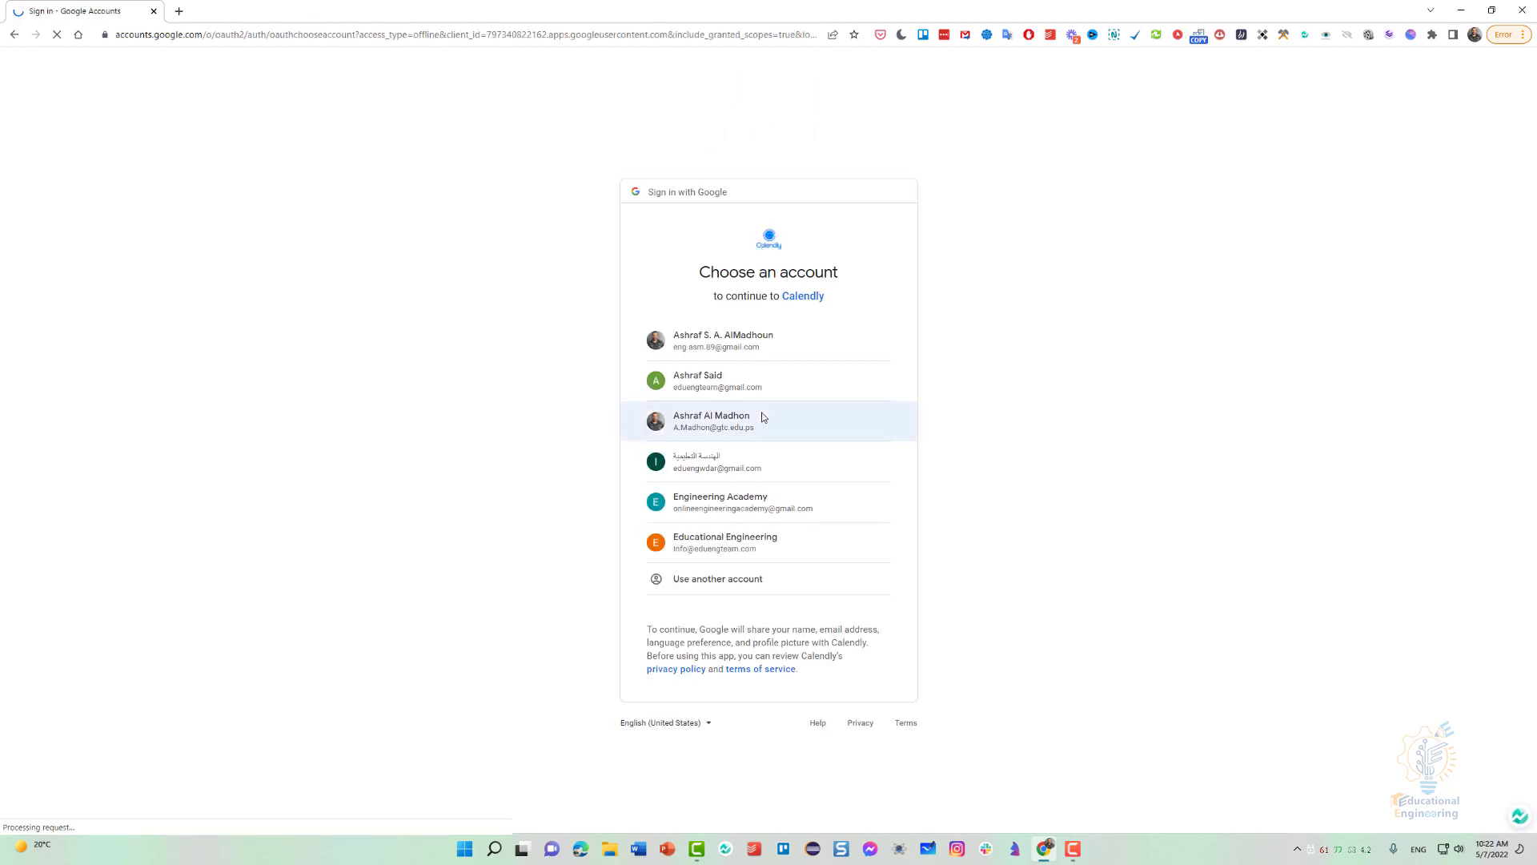
pyautogui.click(792, 471)
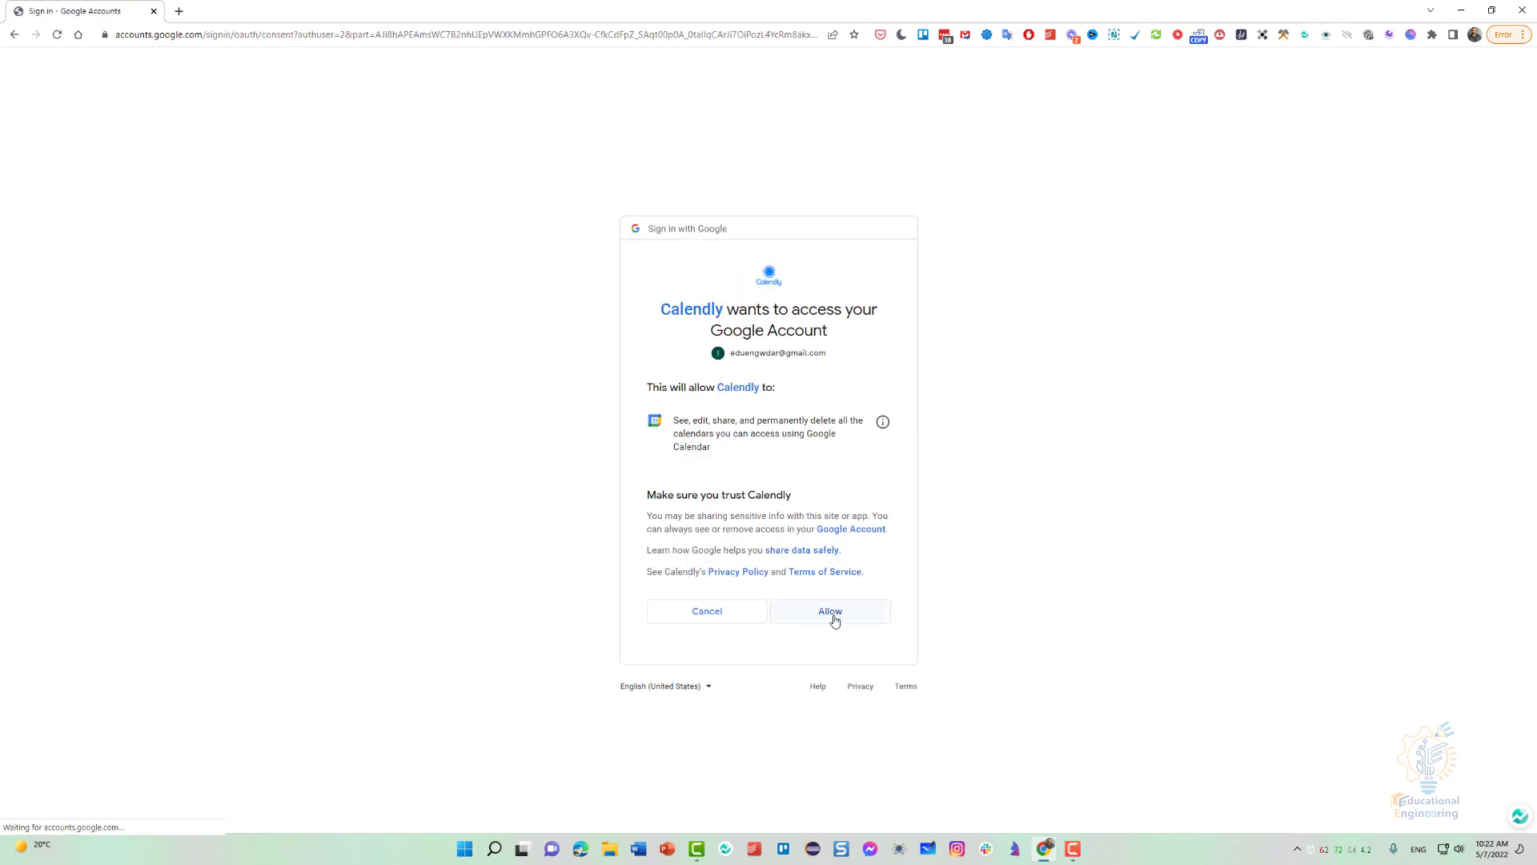
pyautogui.click(852, 615)
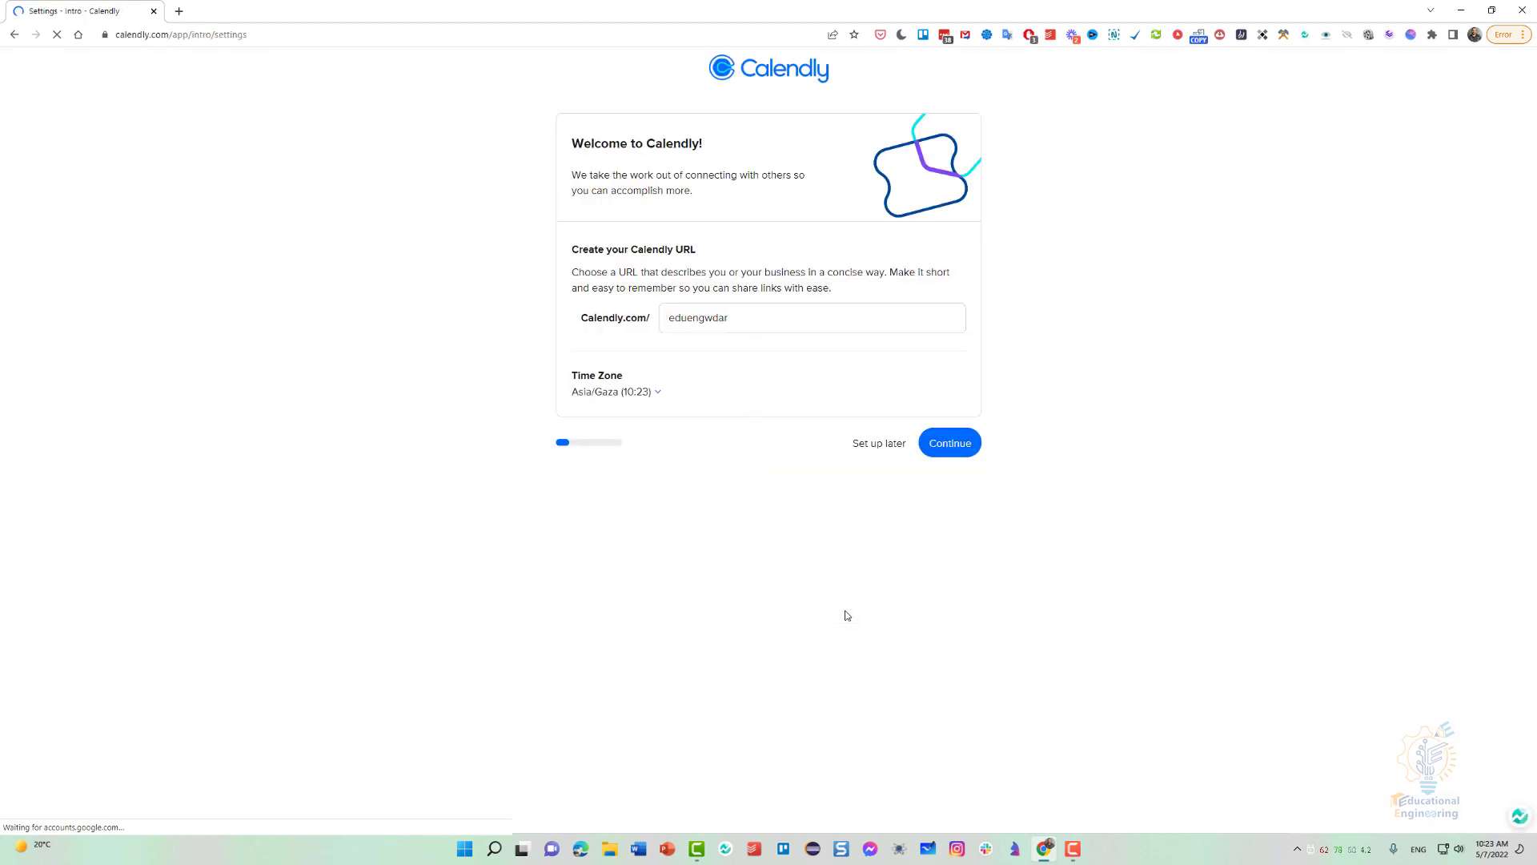
# Set the Calendly URL to the owner's name, check the Asia/Gaza time zone, and continue the setup.
pyautogui.click(713, 321)
pyautogui.doubleClick(712, 322)
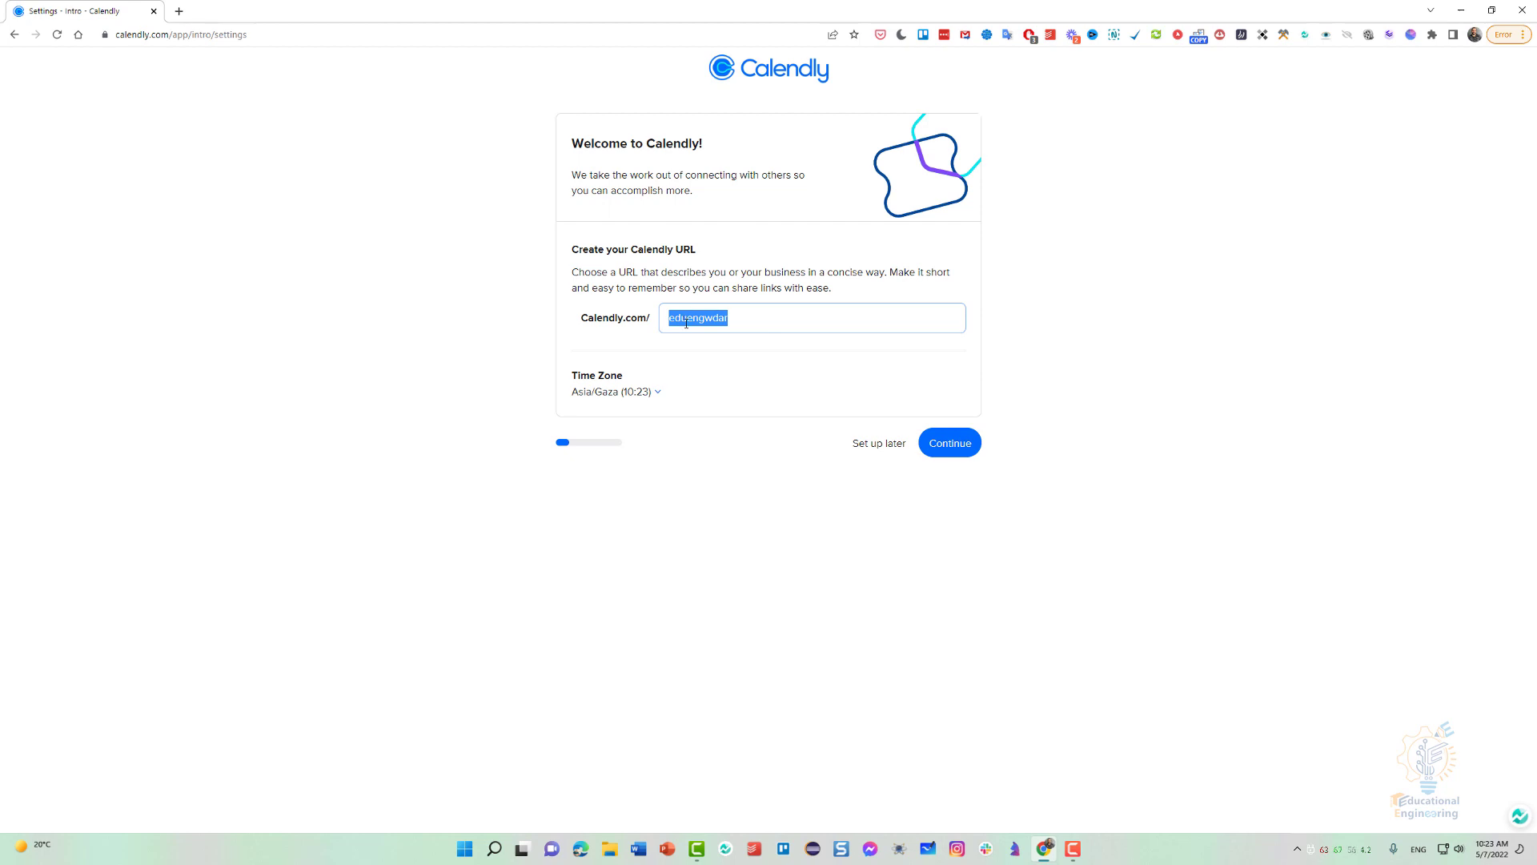
pyautogui.write('ashrafmadhon')
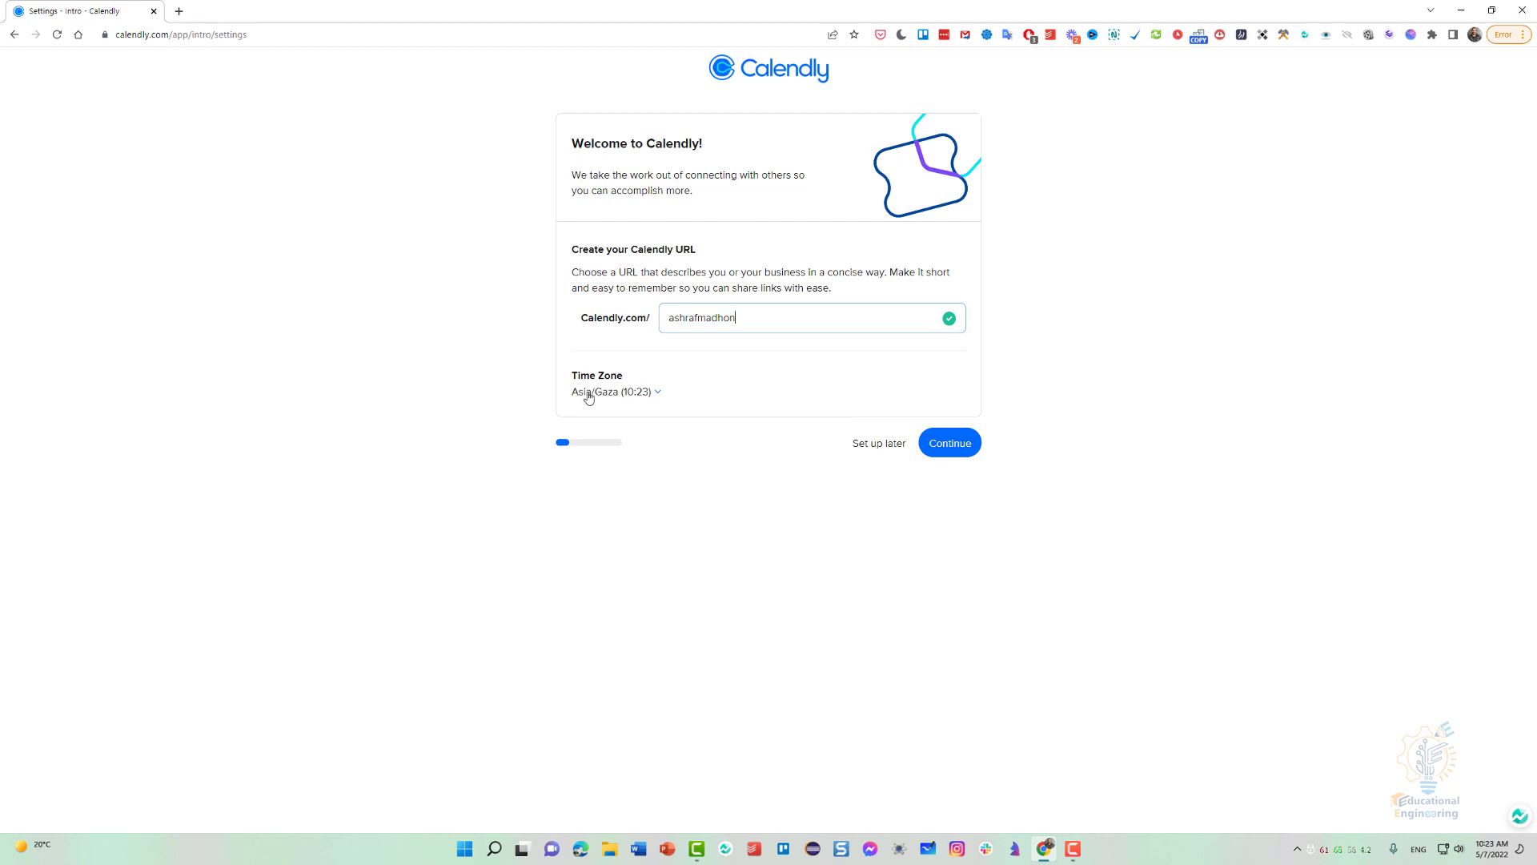
pyautogui.click(623, 393)
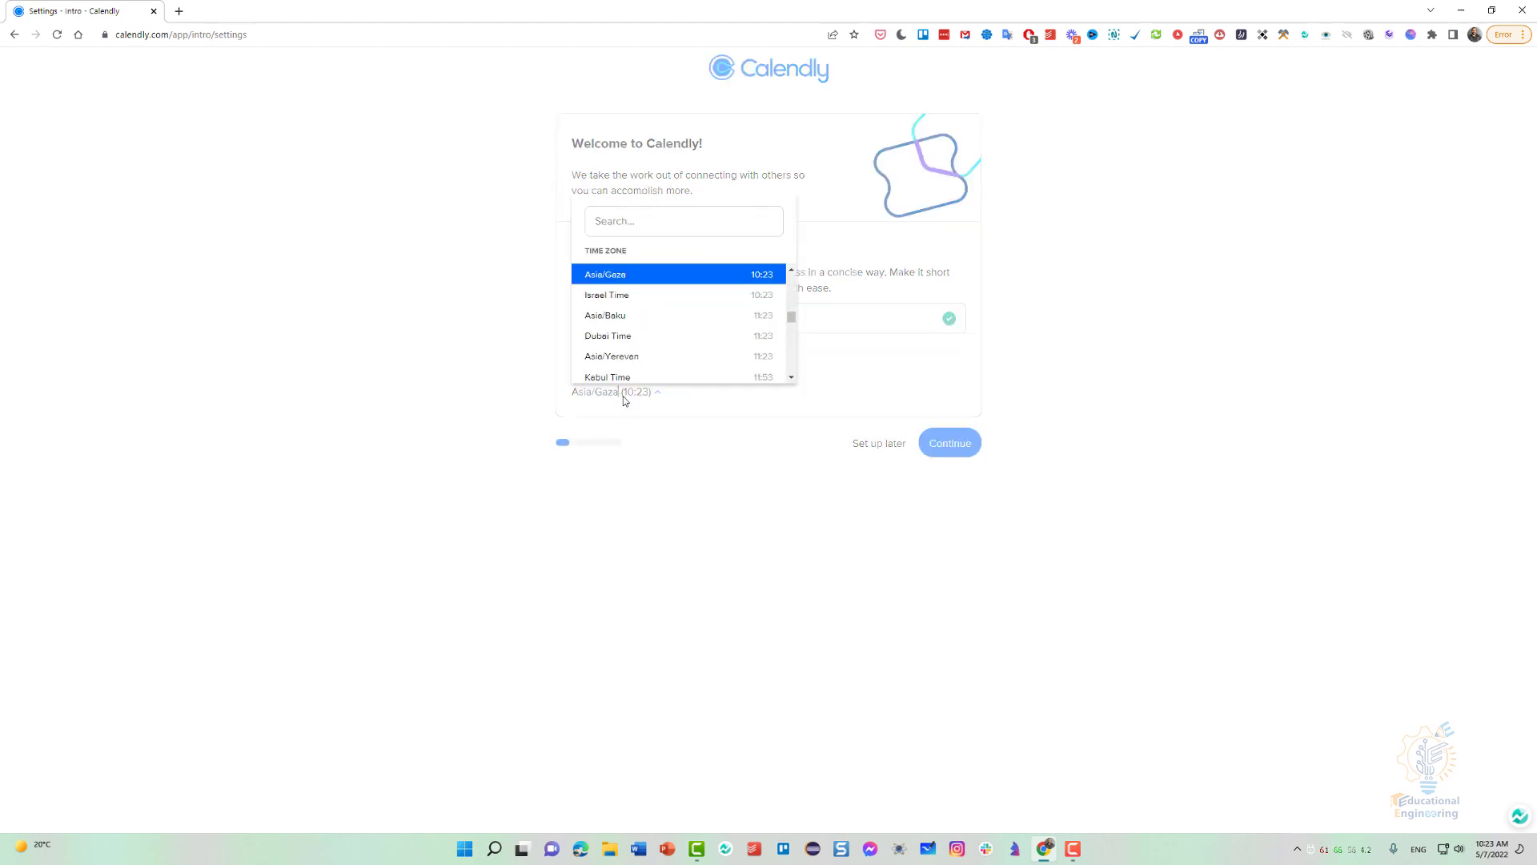
pyautogui.click(795, 425)
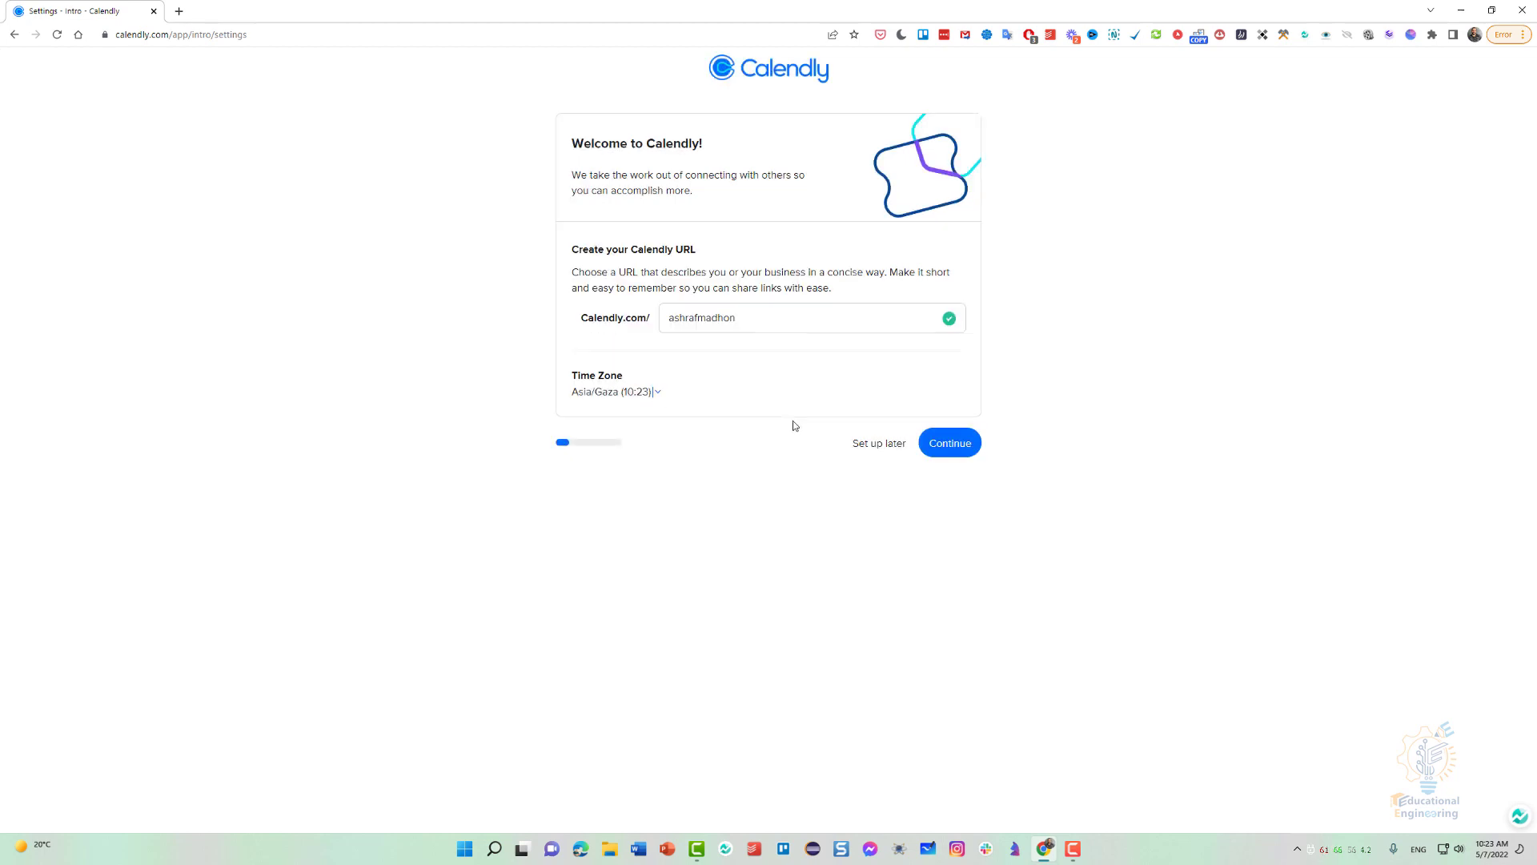
pyautogui.click(953, 448)
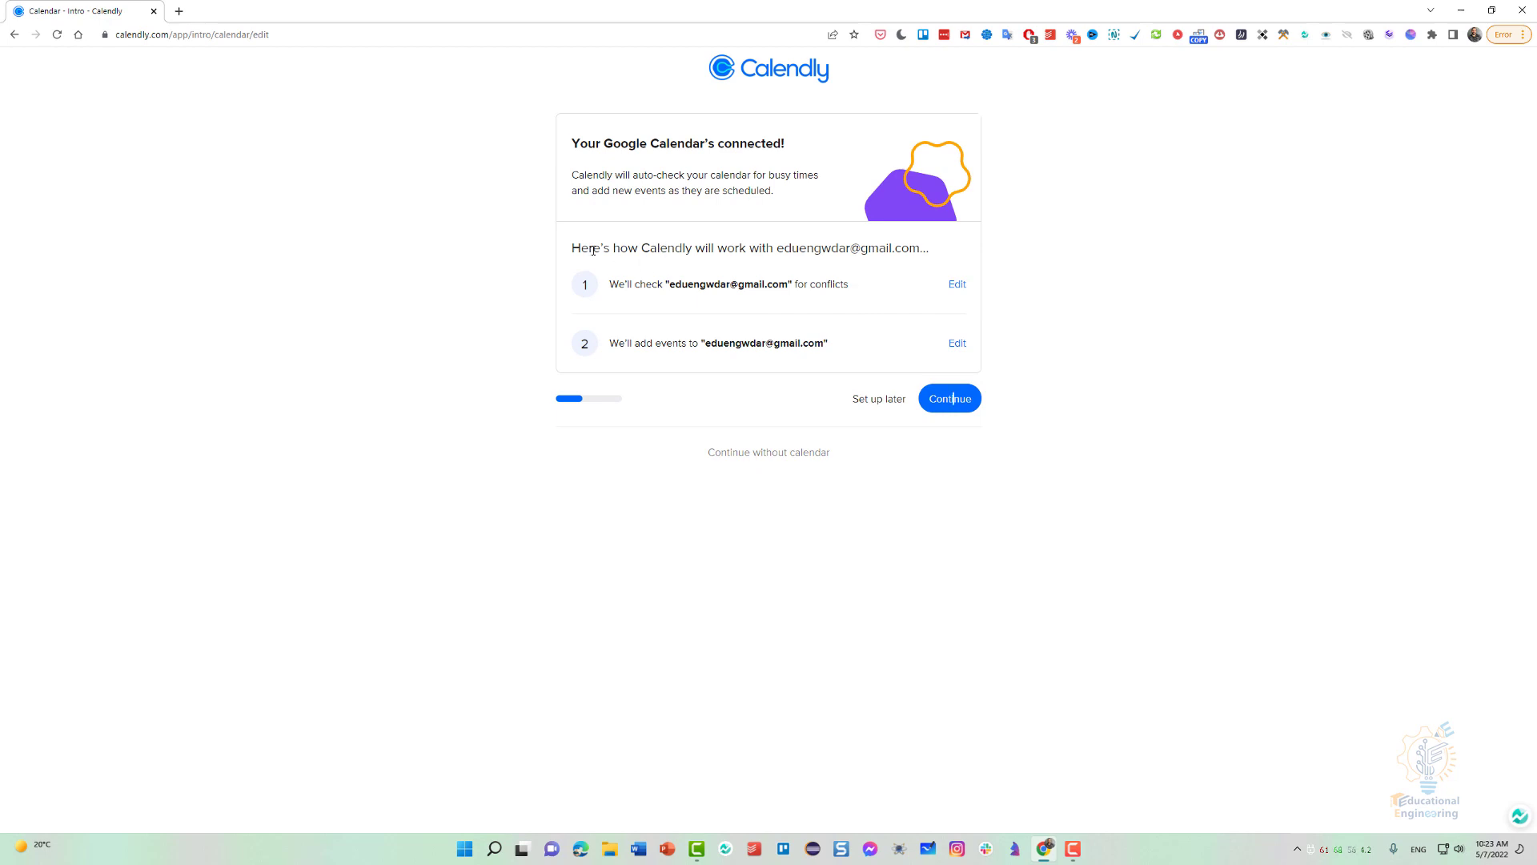
# Review which Google calendar is checked for conflicts and receives new events, and accept these calendar settings.
pyautogui.moveTo(813, 250); pyautogui.dragTo(903, 250)
pyautogui.click(860, 249)
pyautogui.moveTo(630, 285); pyautogui.dragTo(824, 283)
pyautogui.click(824, 283)
pyautogui.moveTo(707, 343); pyautogui.dragTo(824, 341)
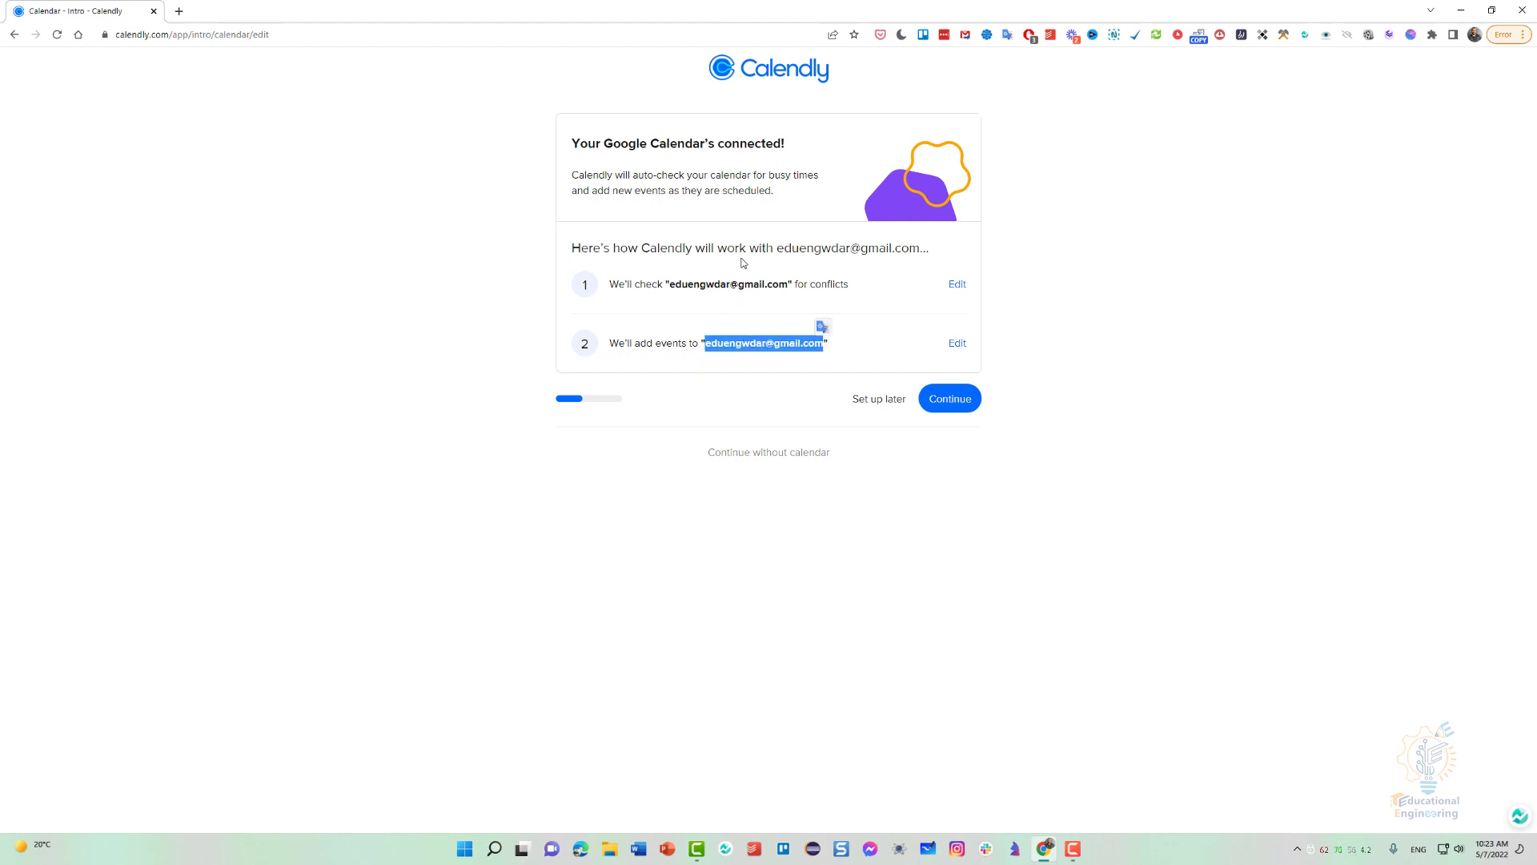
pyautogui.click(743, 299)
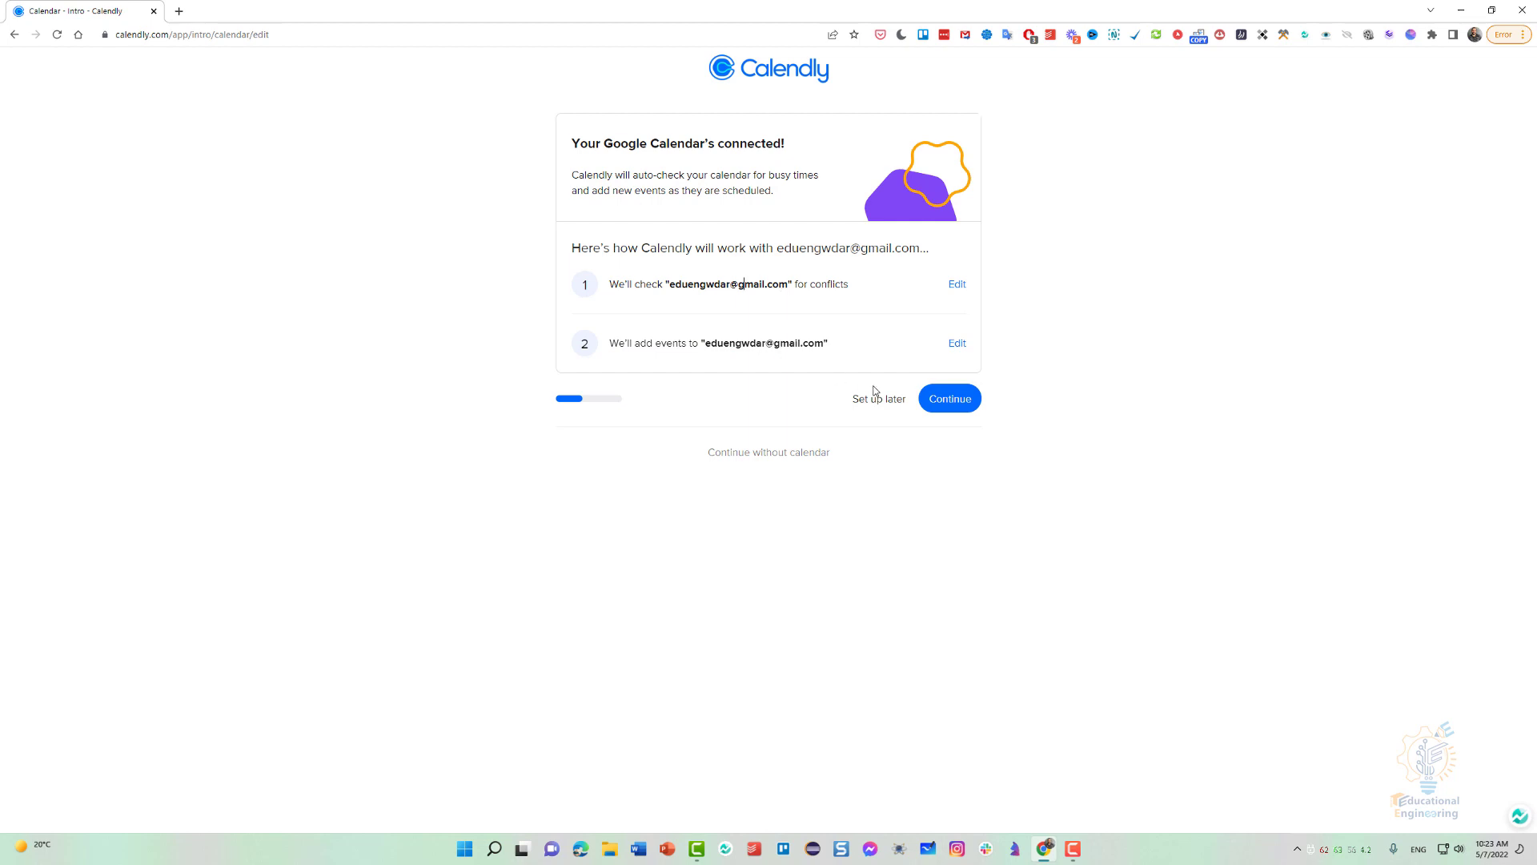
pyautogui.click(948, 399)
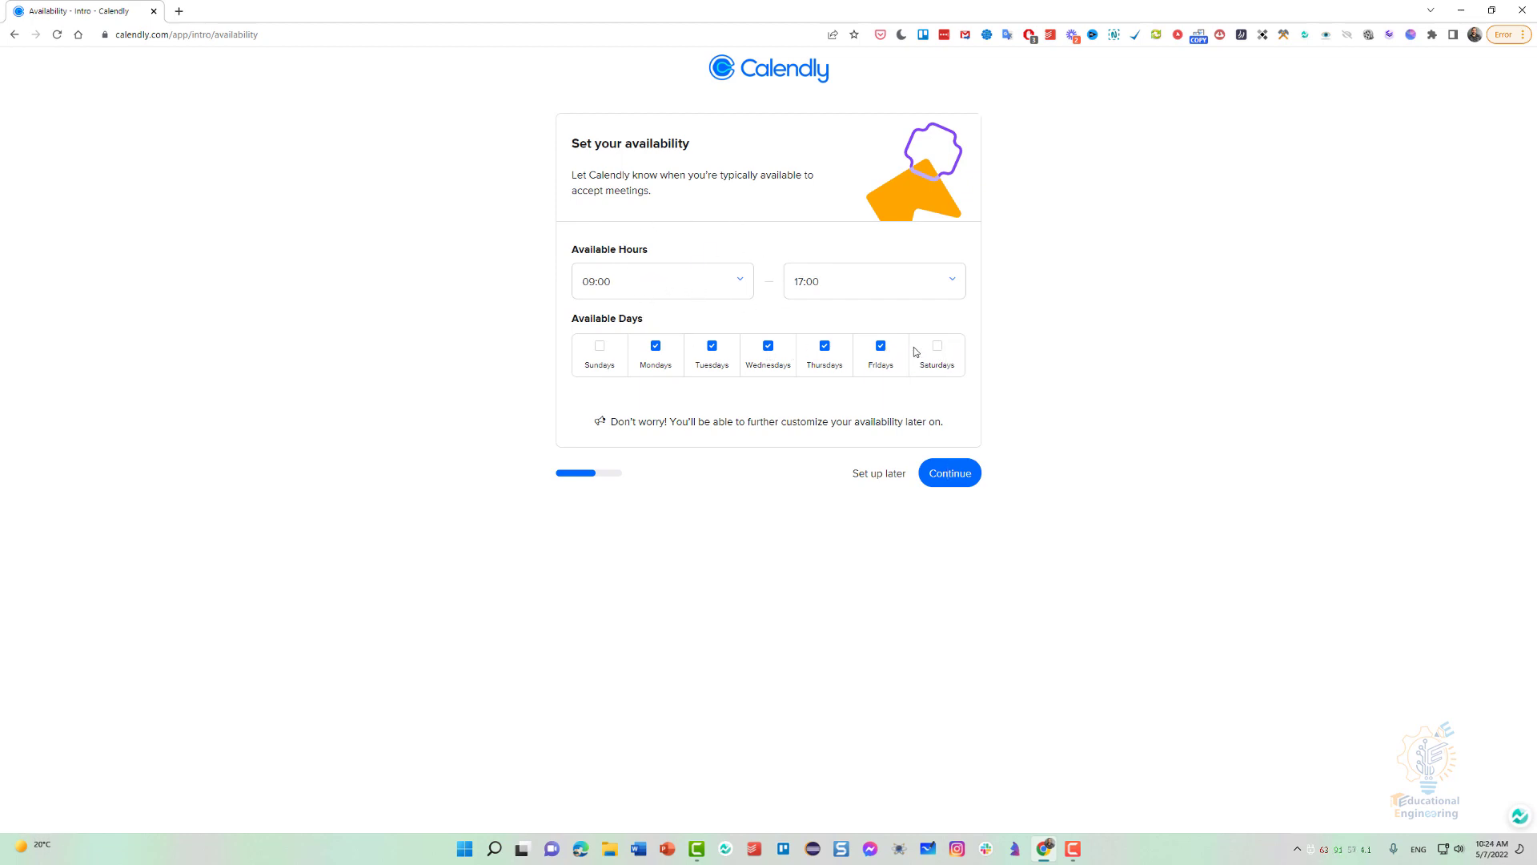
# Remove Fridays from the available days and add Saturdays and Sundays.
pyautogui.click(882, 353)
pyautogui.click(941, 349)
pyautogui.click(600, 347)
# Set the available hours to 16:00 through 22:00 and continue to the next setup page.
pyautogui.click(661, 287)
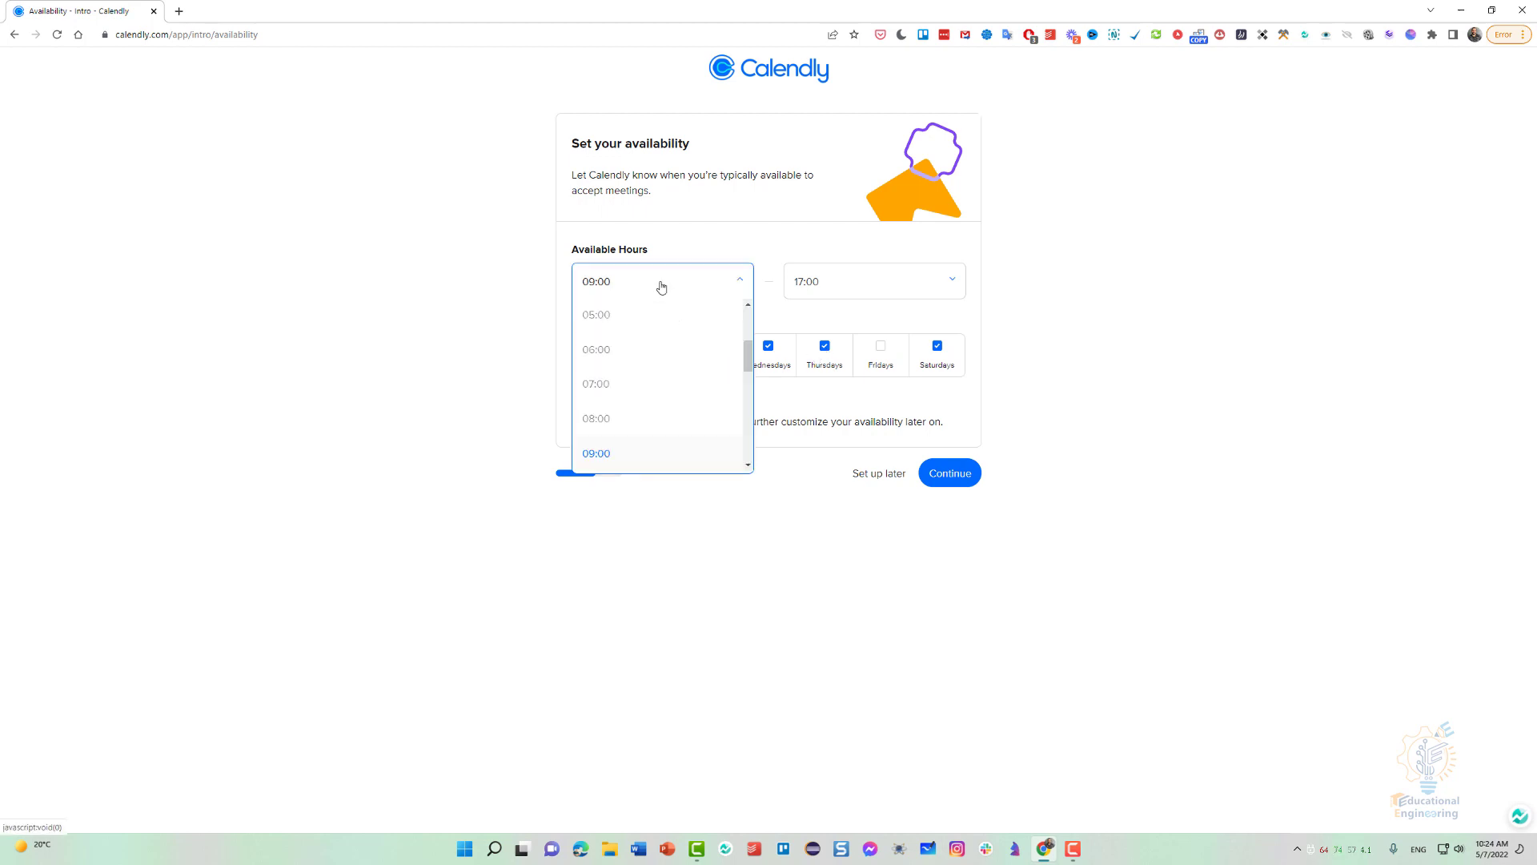
pyautogui.moveTo(749, 360); pyautogui.dragTo(747, 401)
pyautogui.click(638, 445)
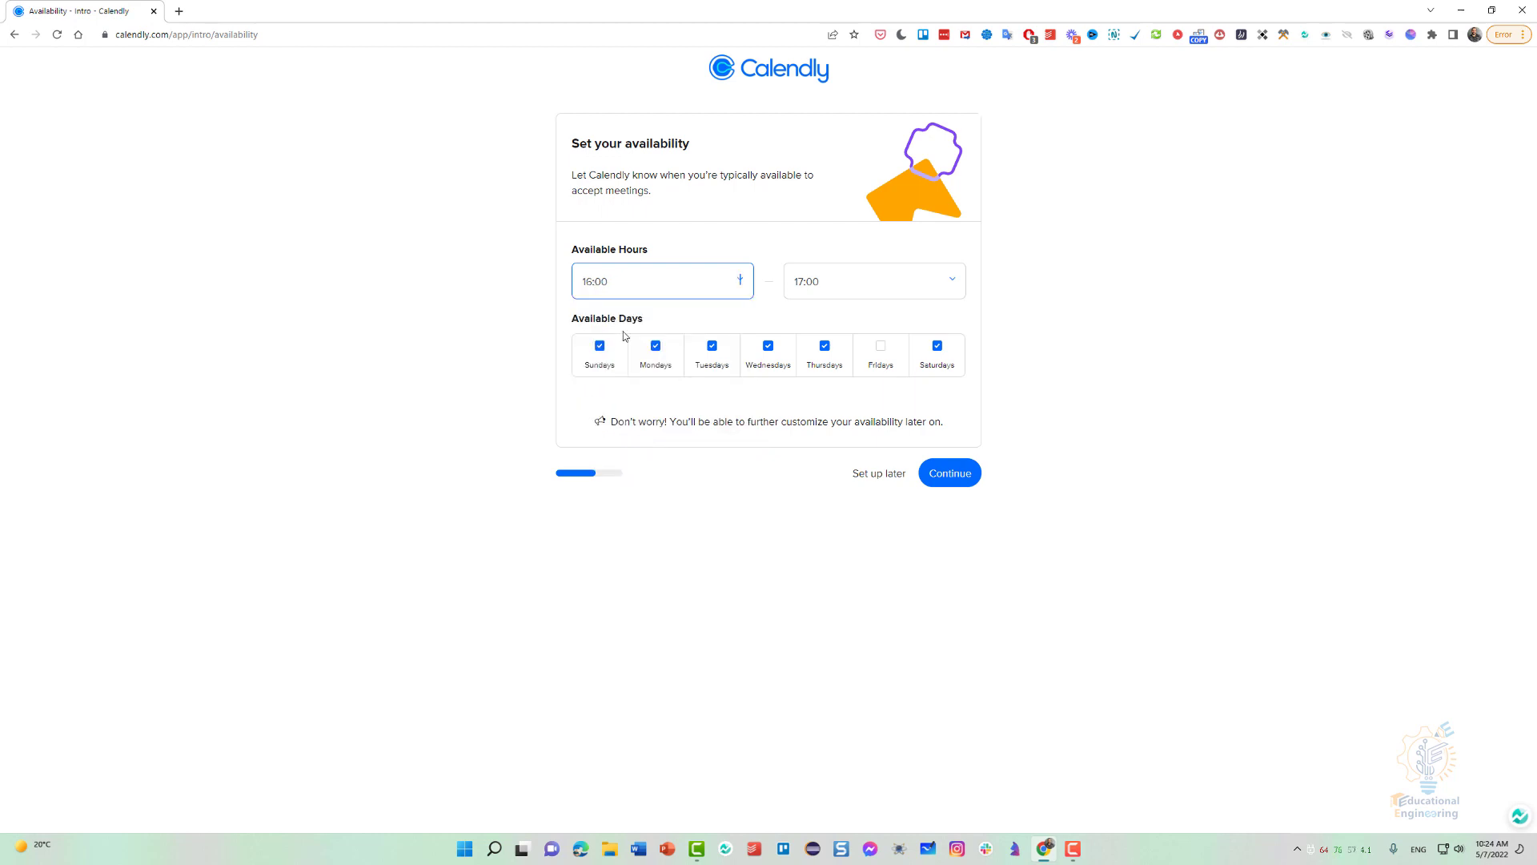
pyautogui.click(840, 289)
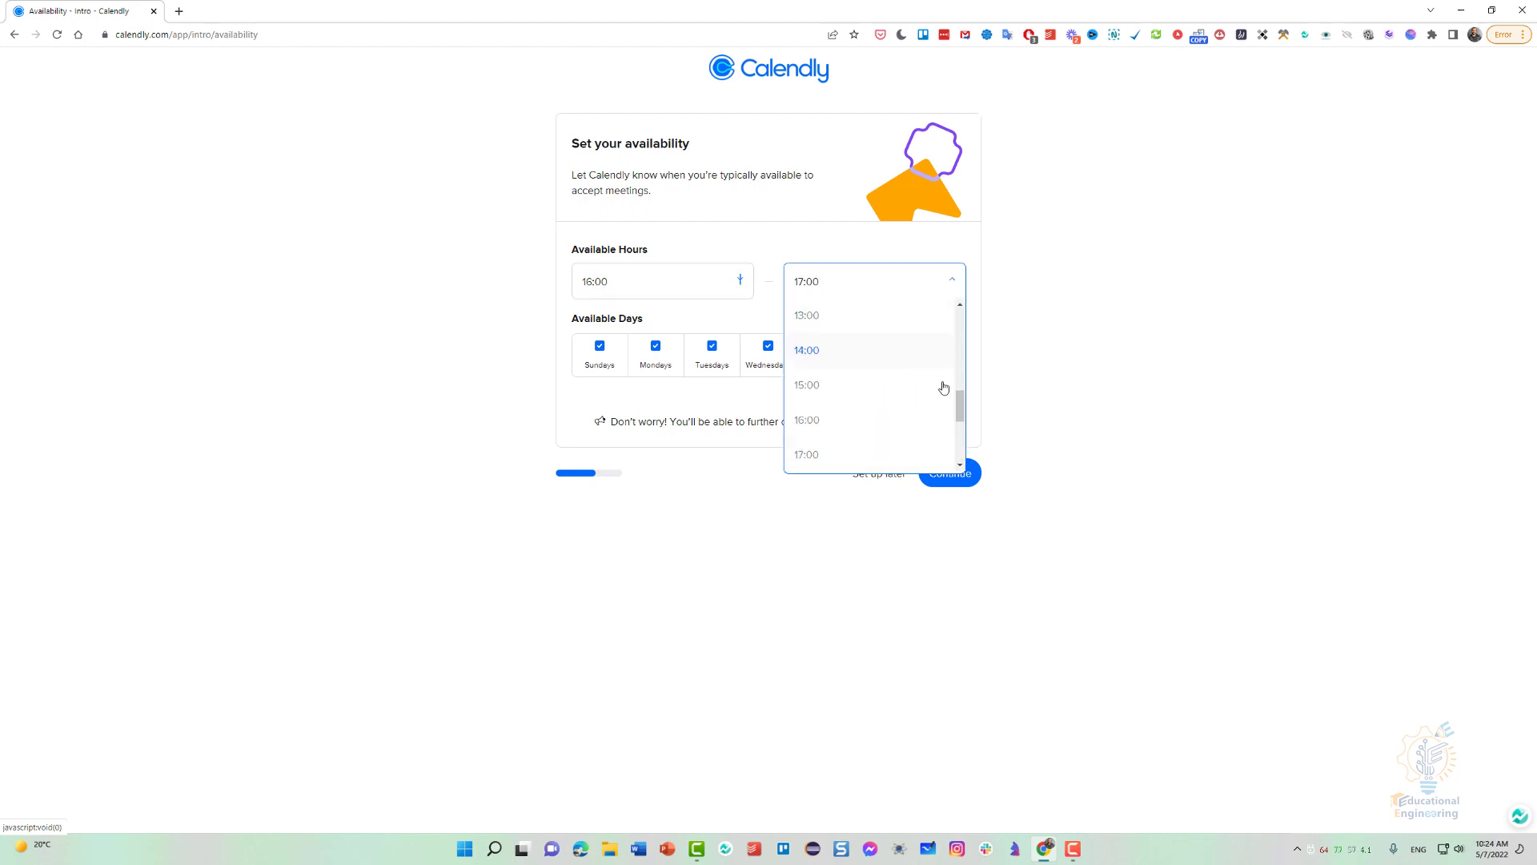
pyautogui.scroll(-3, 943, 388)
pyautogui.click(810, 422)
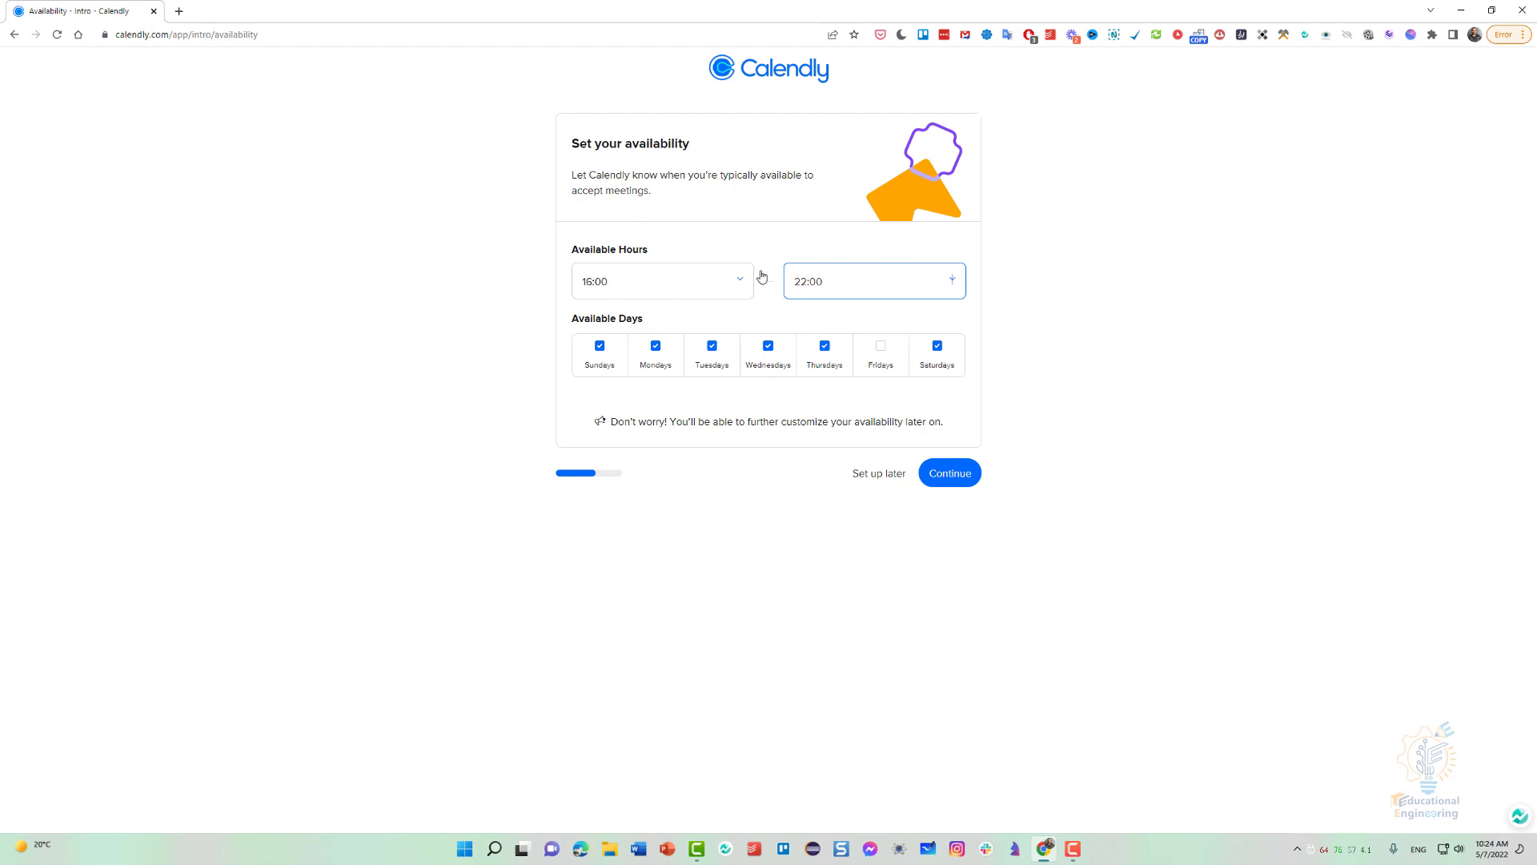
pyautogui.click(955, 473)
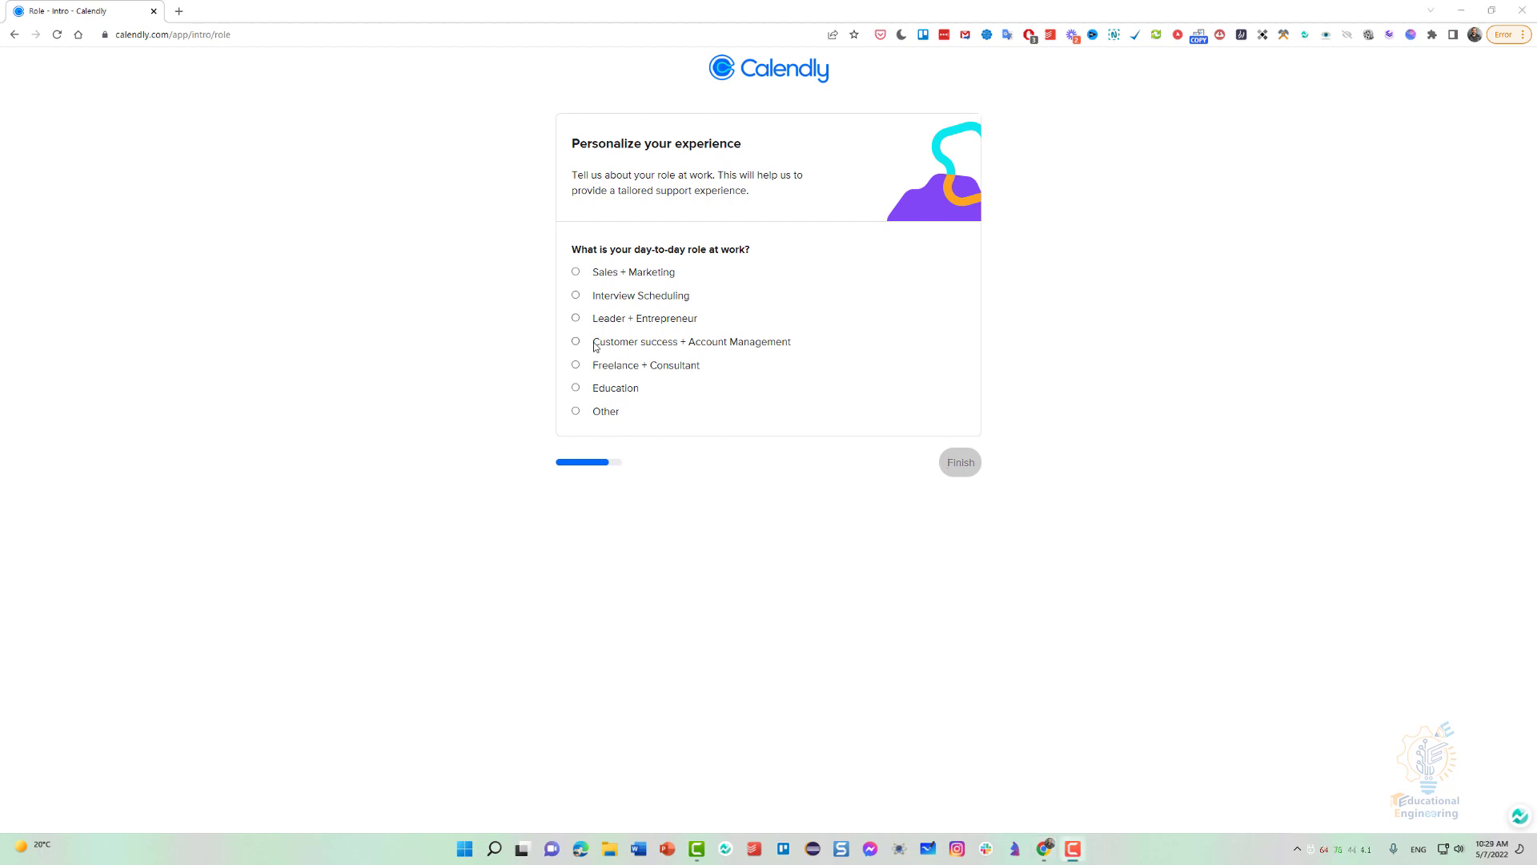
# Choose Freelance + Consultant as the day-to-day role at work and finish the account setup.
pyautogui.click(576, 388)
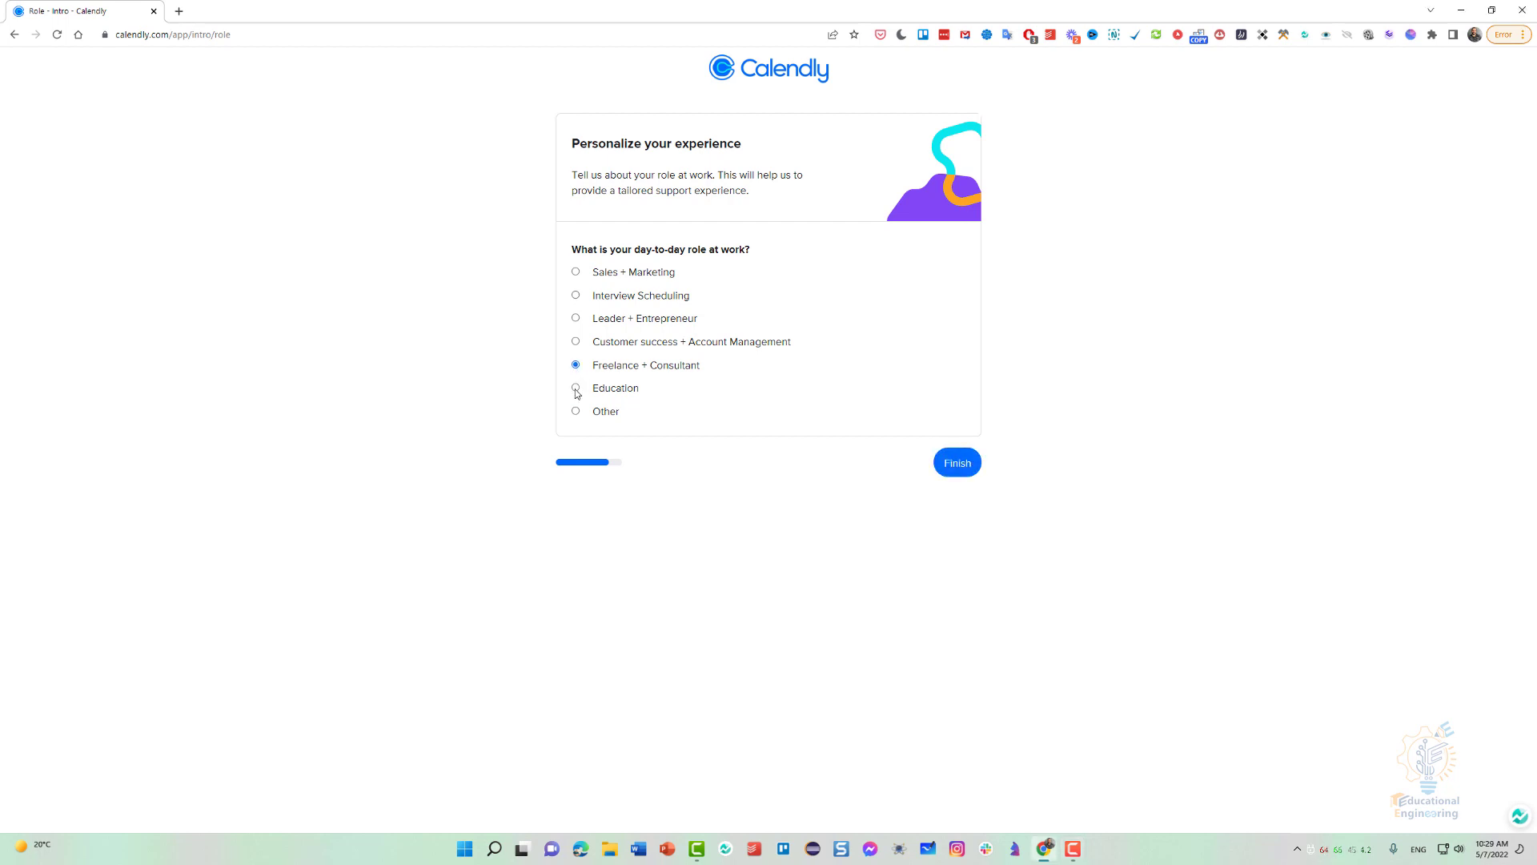
pyautogui.click(954, 467)
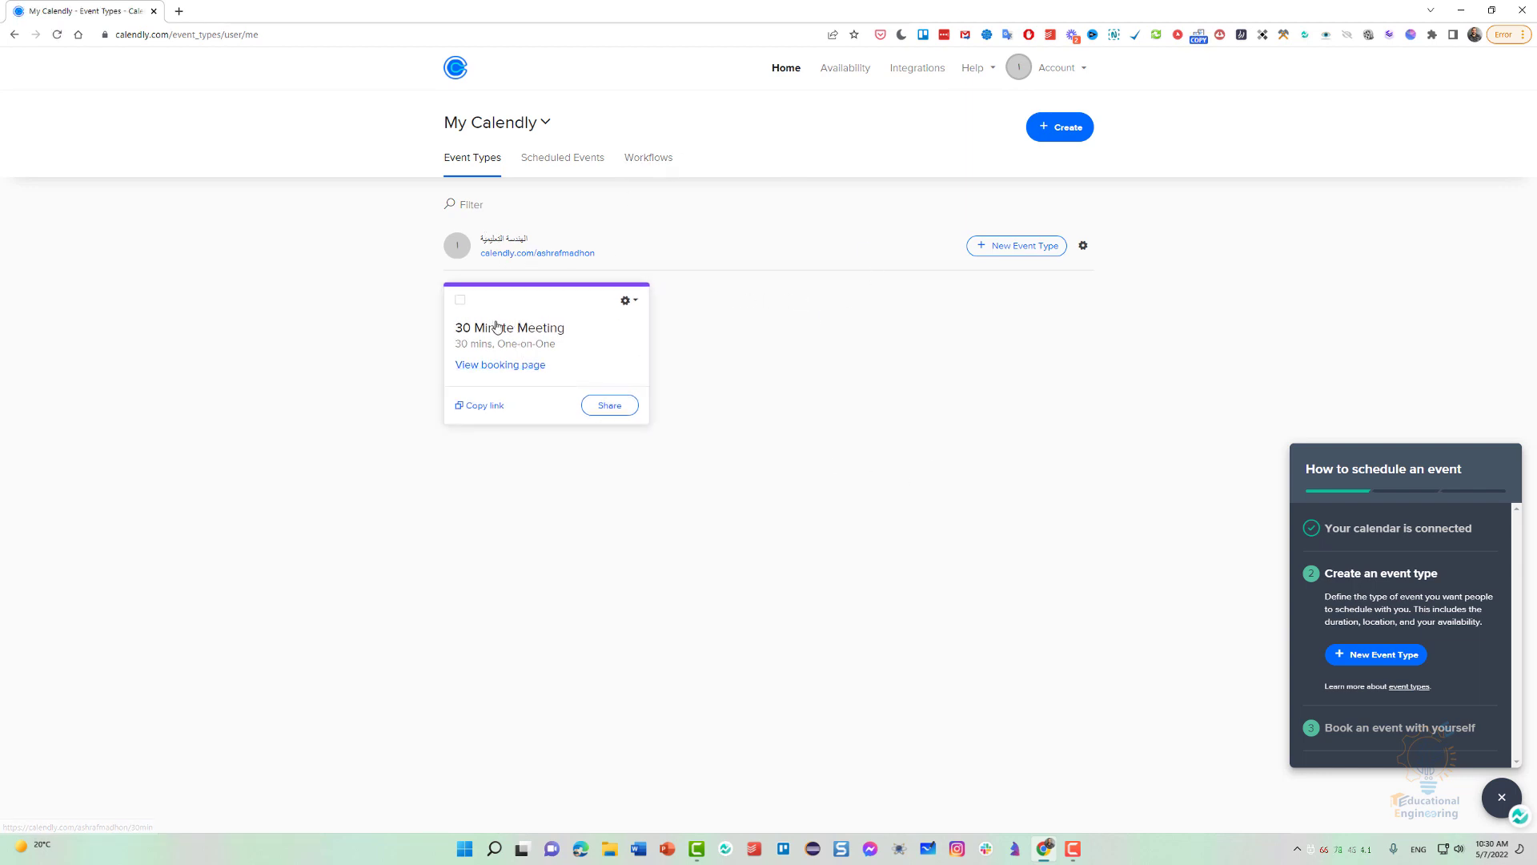
# Look at the 30 Minute Meeting's edit page and its options, and return to the event types list.
pyautogui.click(630, 304)
pyautogui.click(593, 336)
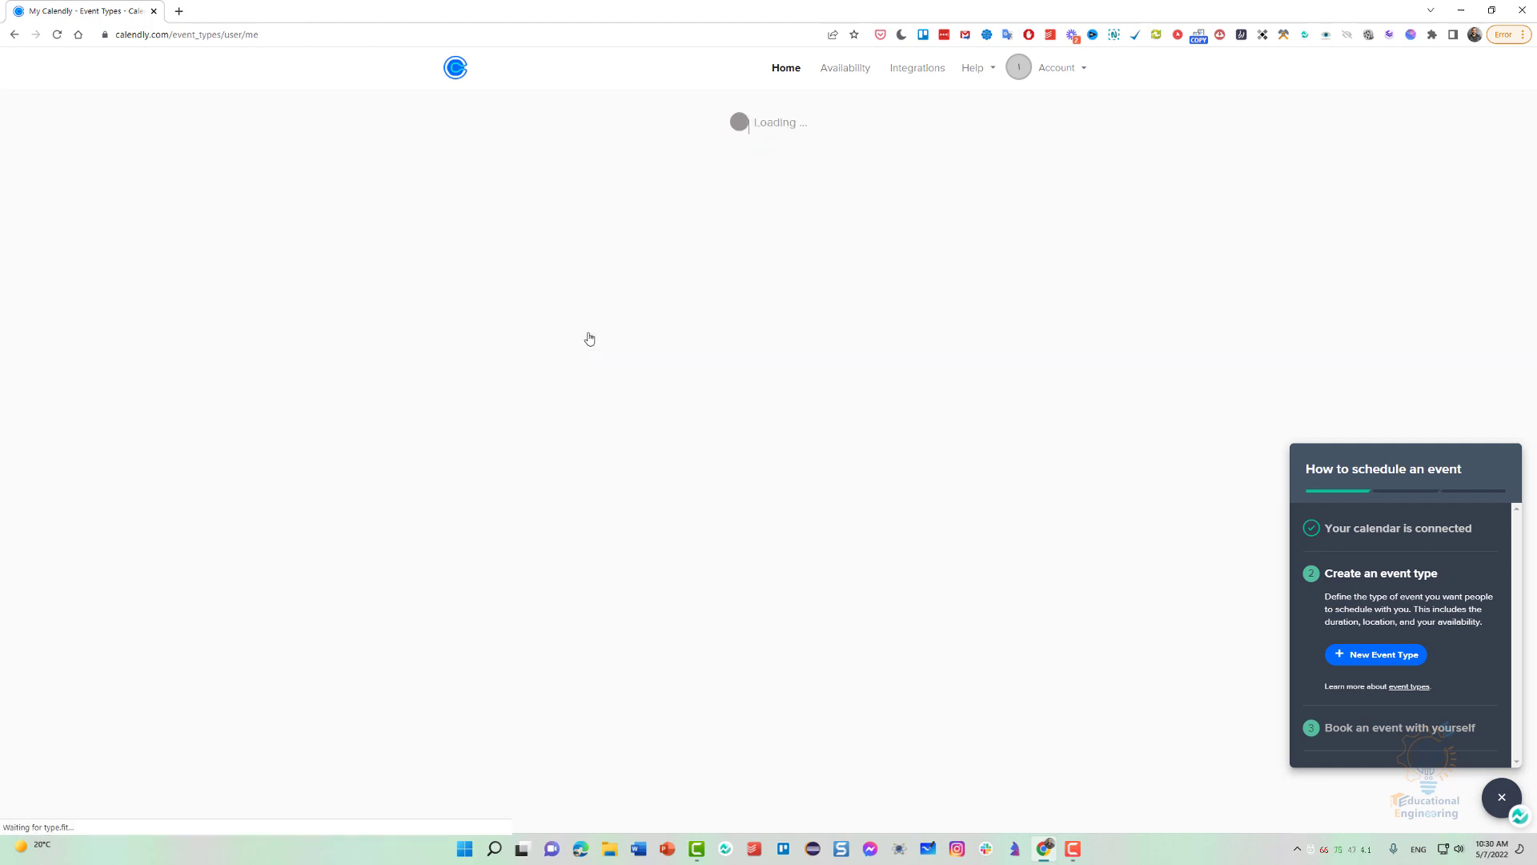
pyautogui.click(15, 37)
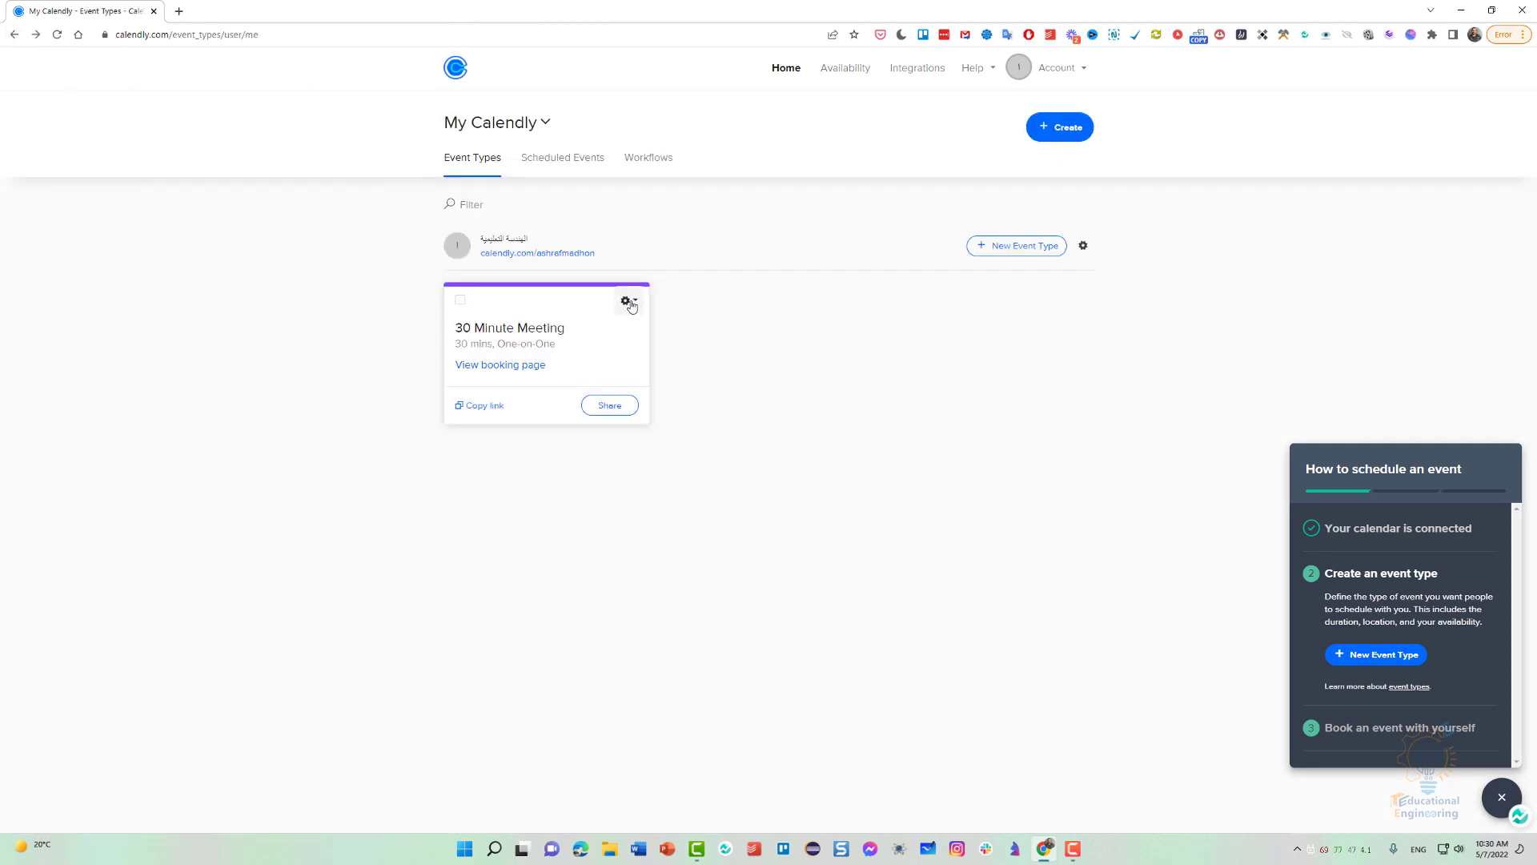
pyautogui.click(629, 302)
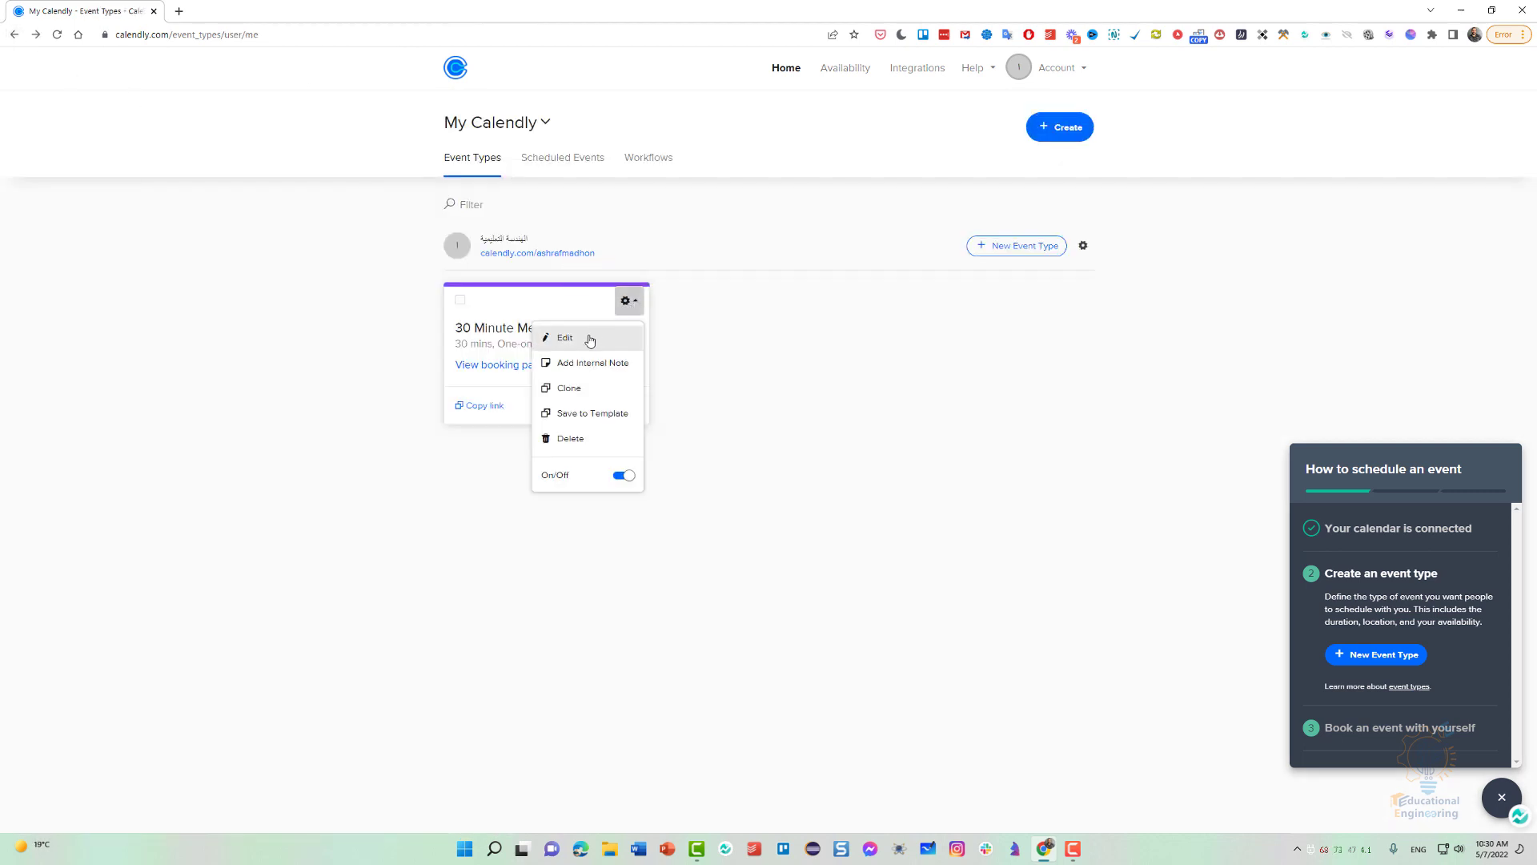
pyautogui.click(454, 334)
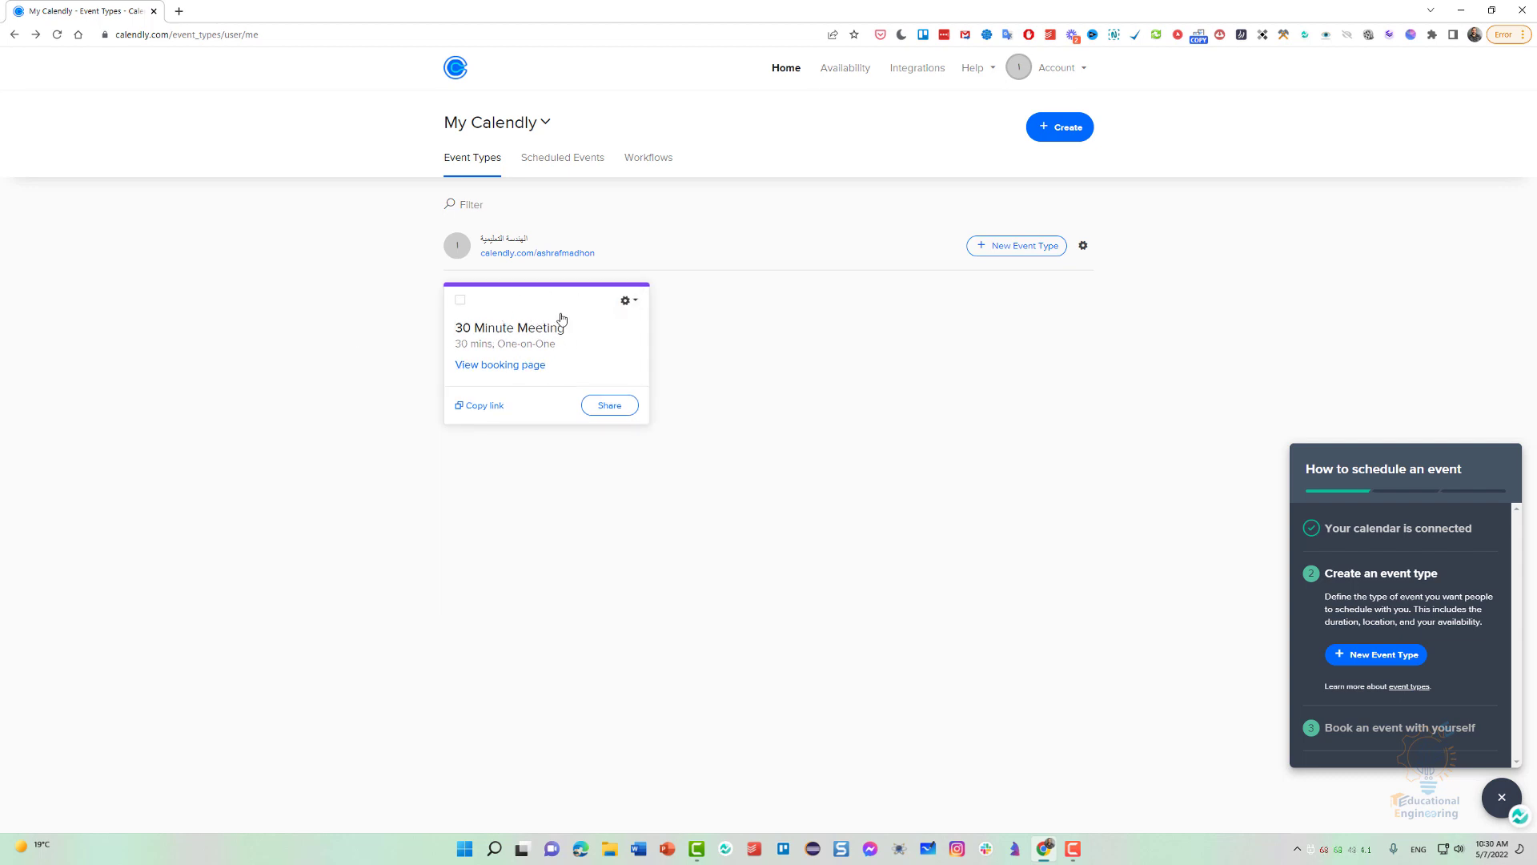
# Open the availability settings and look over the weekly hours of the Working hours schedule.
pyautogui.click(847, 72)
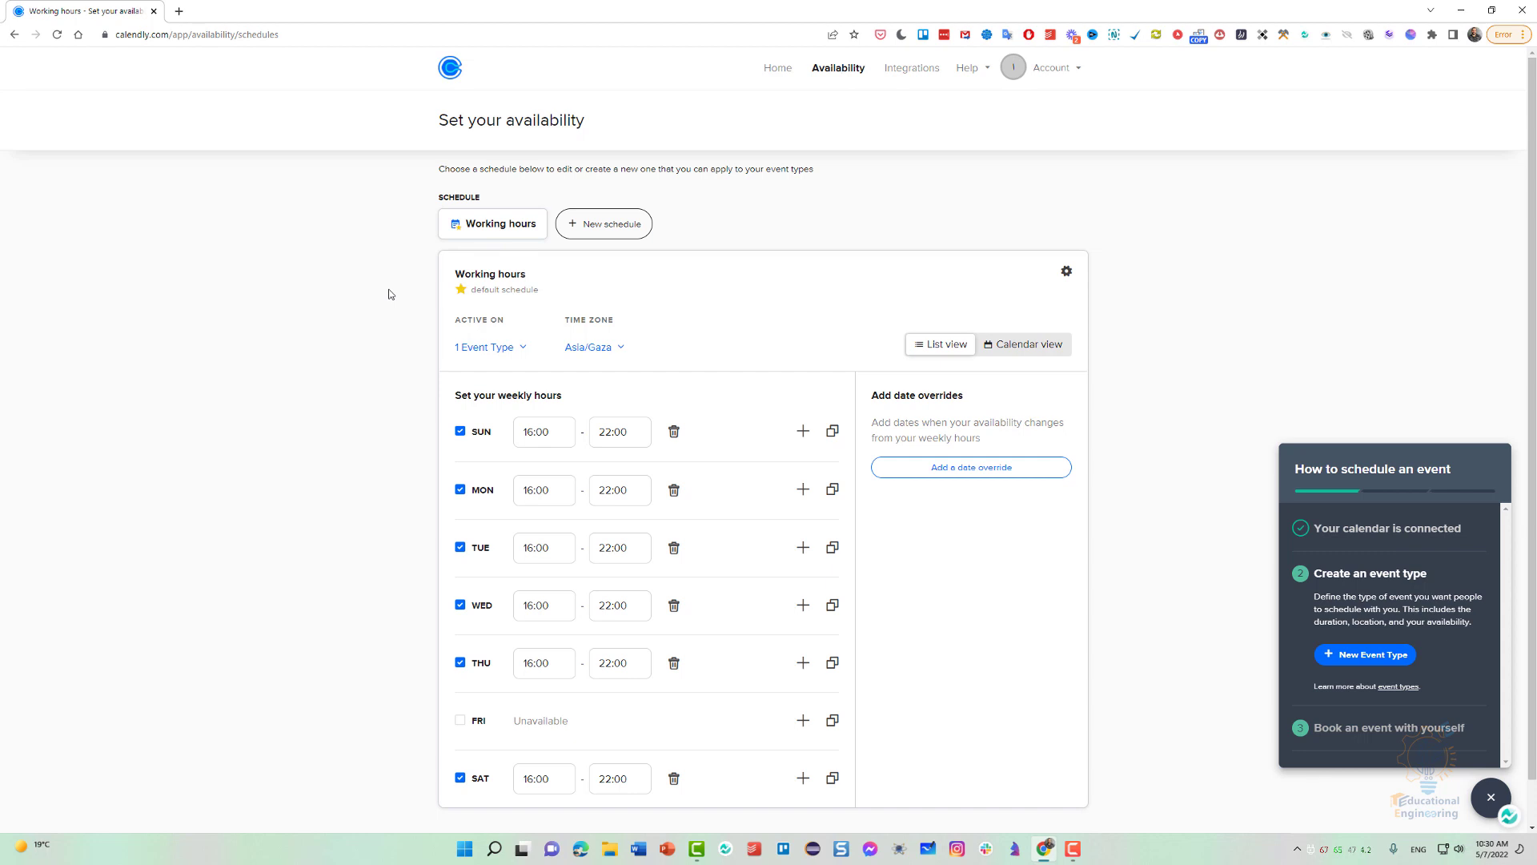
pyautogui.scroll(-1, 390, 294)
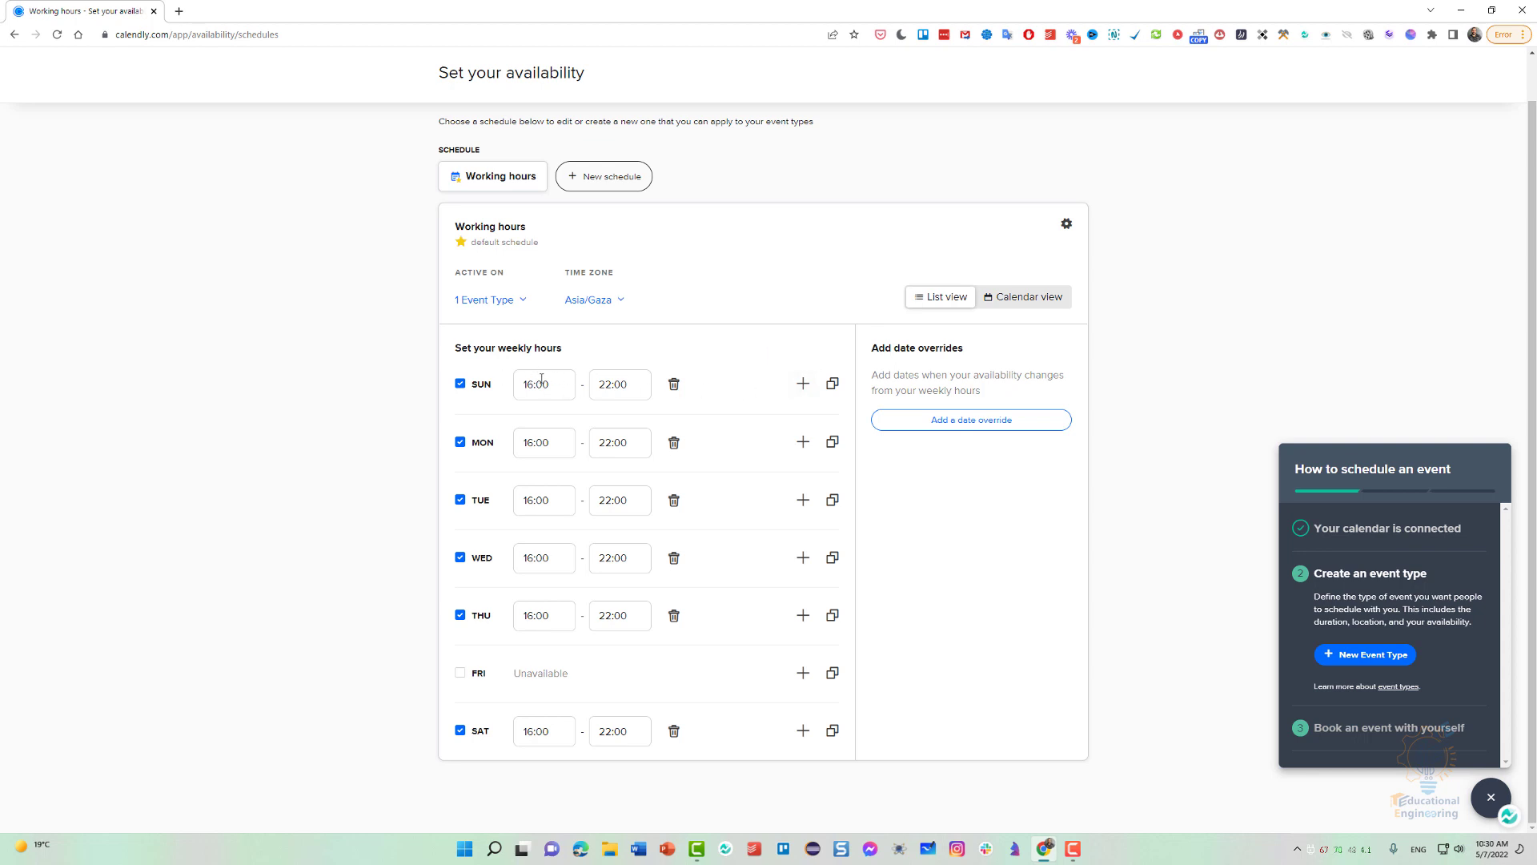
# Remove the Monday, Tuesday, Wednesday, Thursday and Saturday hours from the Working hours schedule.
pyautogui.click(673, 442)
pyautogui.click(673, 500)
pyautogui.click(673, 615)
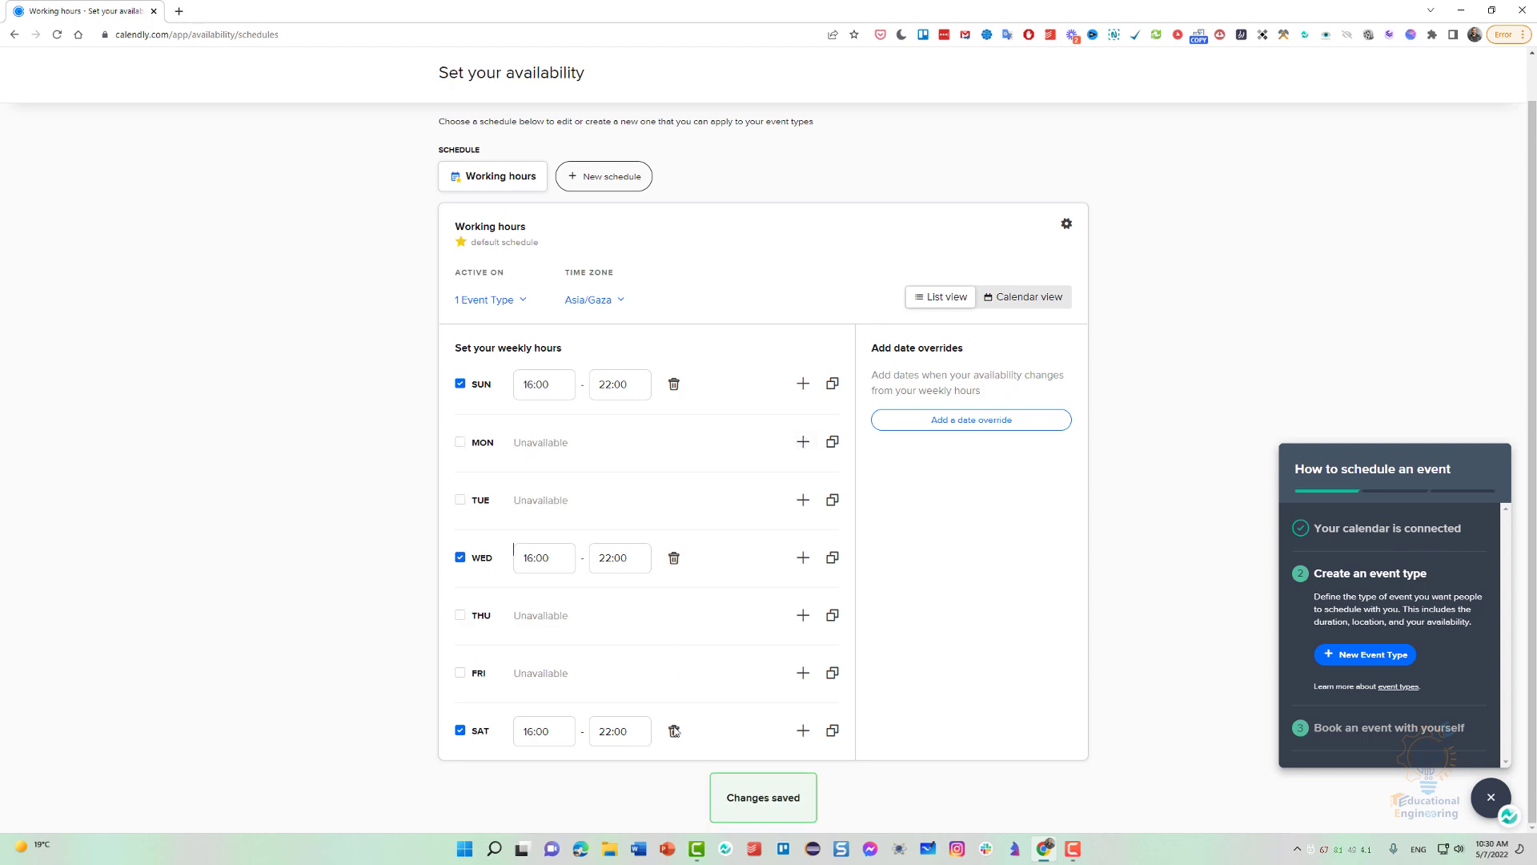
pyautogui.click(673, 730)
pyautogui.click(673, 557)
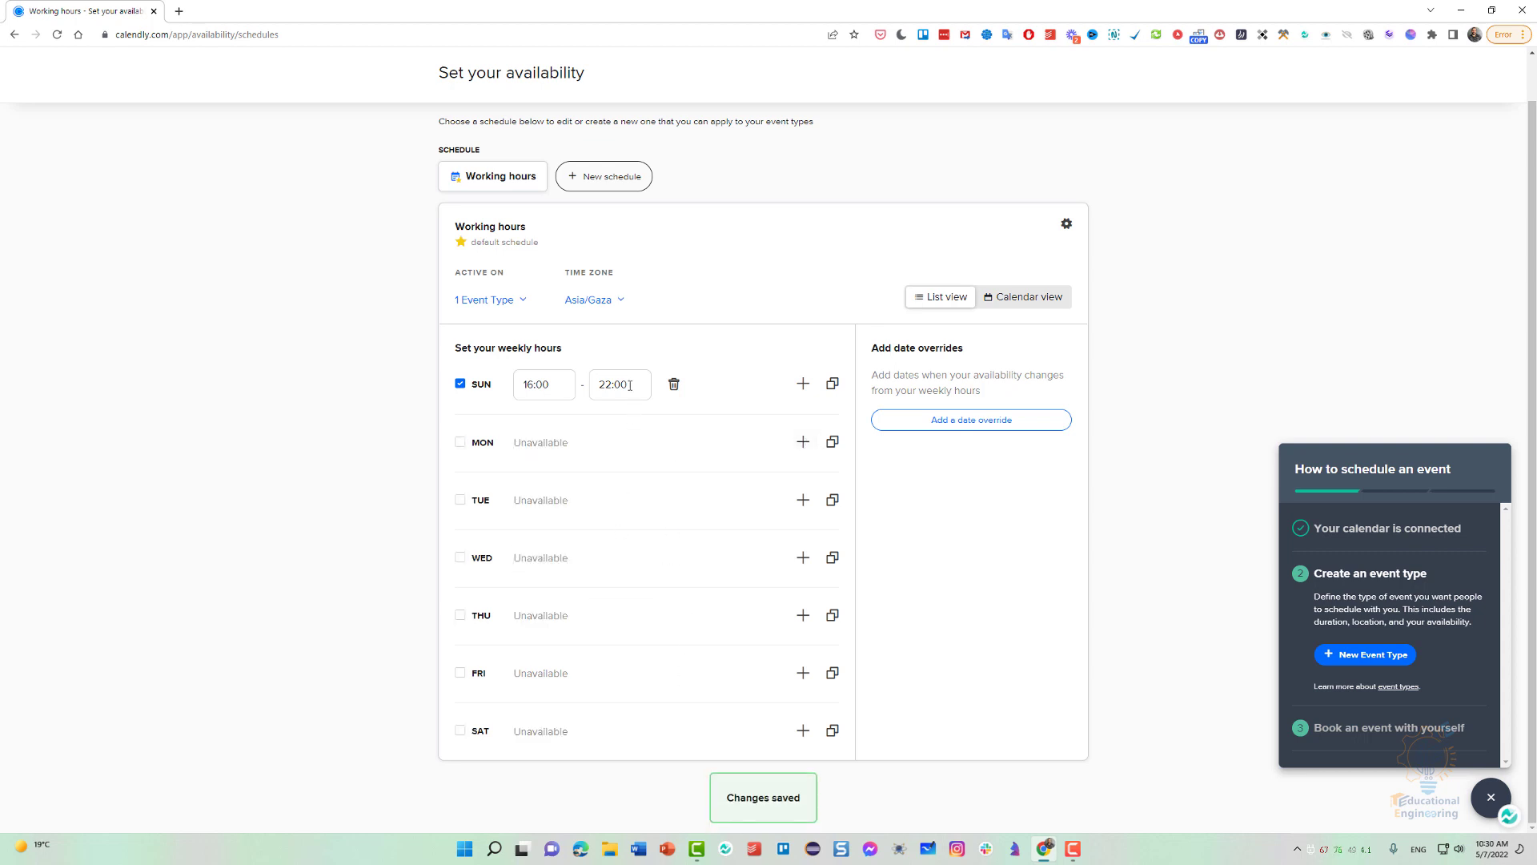
# Set Sunday's hours to 07:00 through 14:00, adding a second Sunday interval and deleting it again.
pyautogui.click(803, 383)
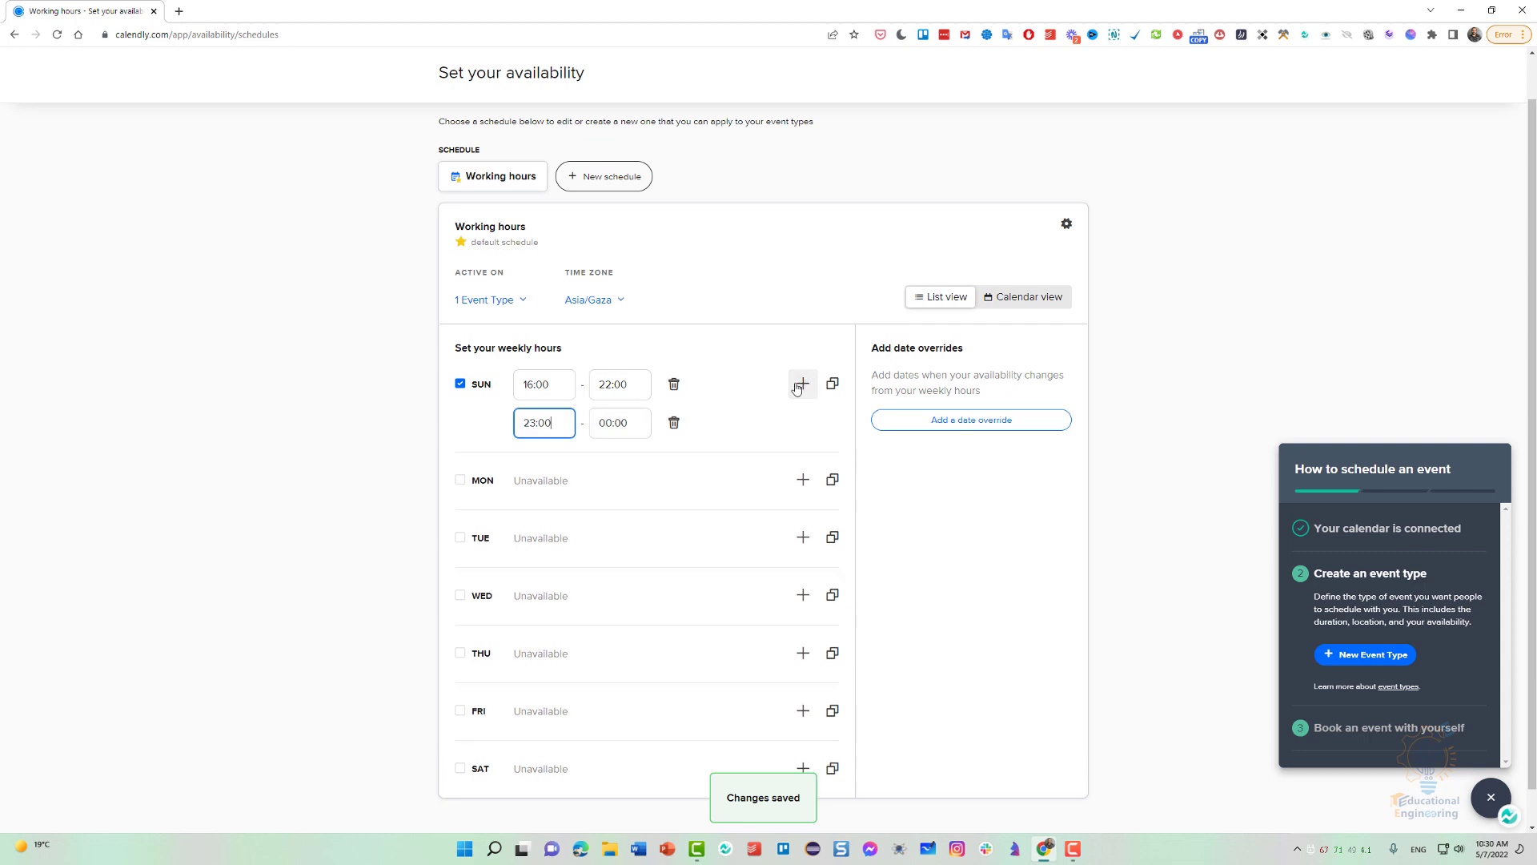
pyautogui.doubleClick(534, 383)
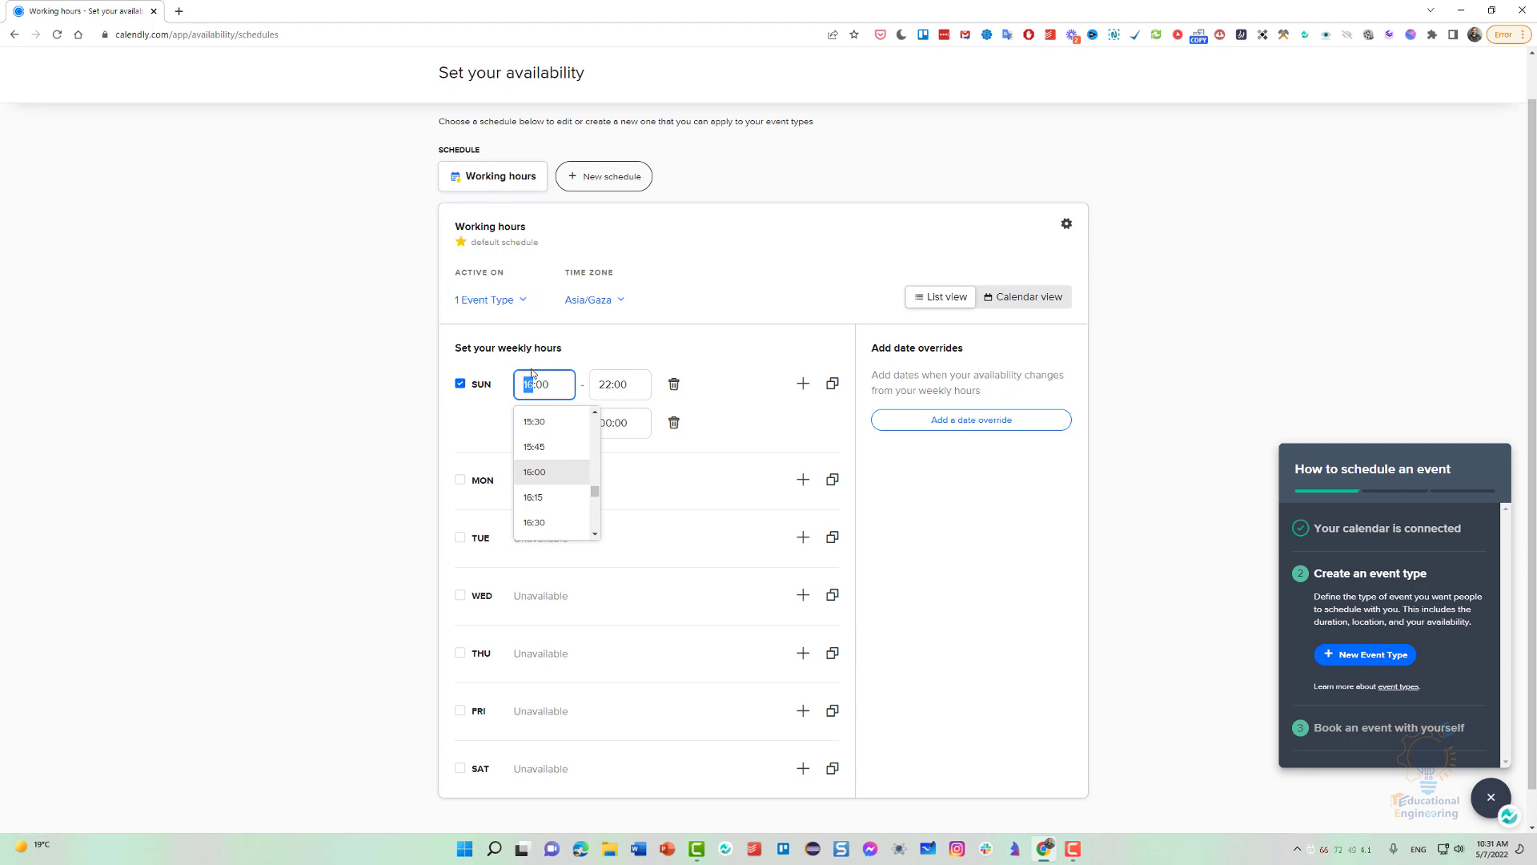
pyautogui.write('7')
pyautogui.click(600, 385)
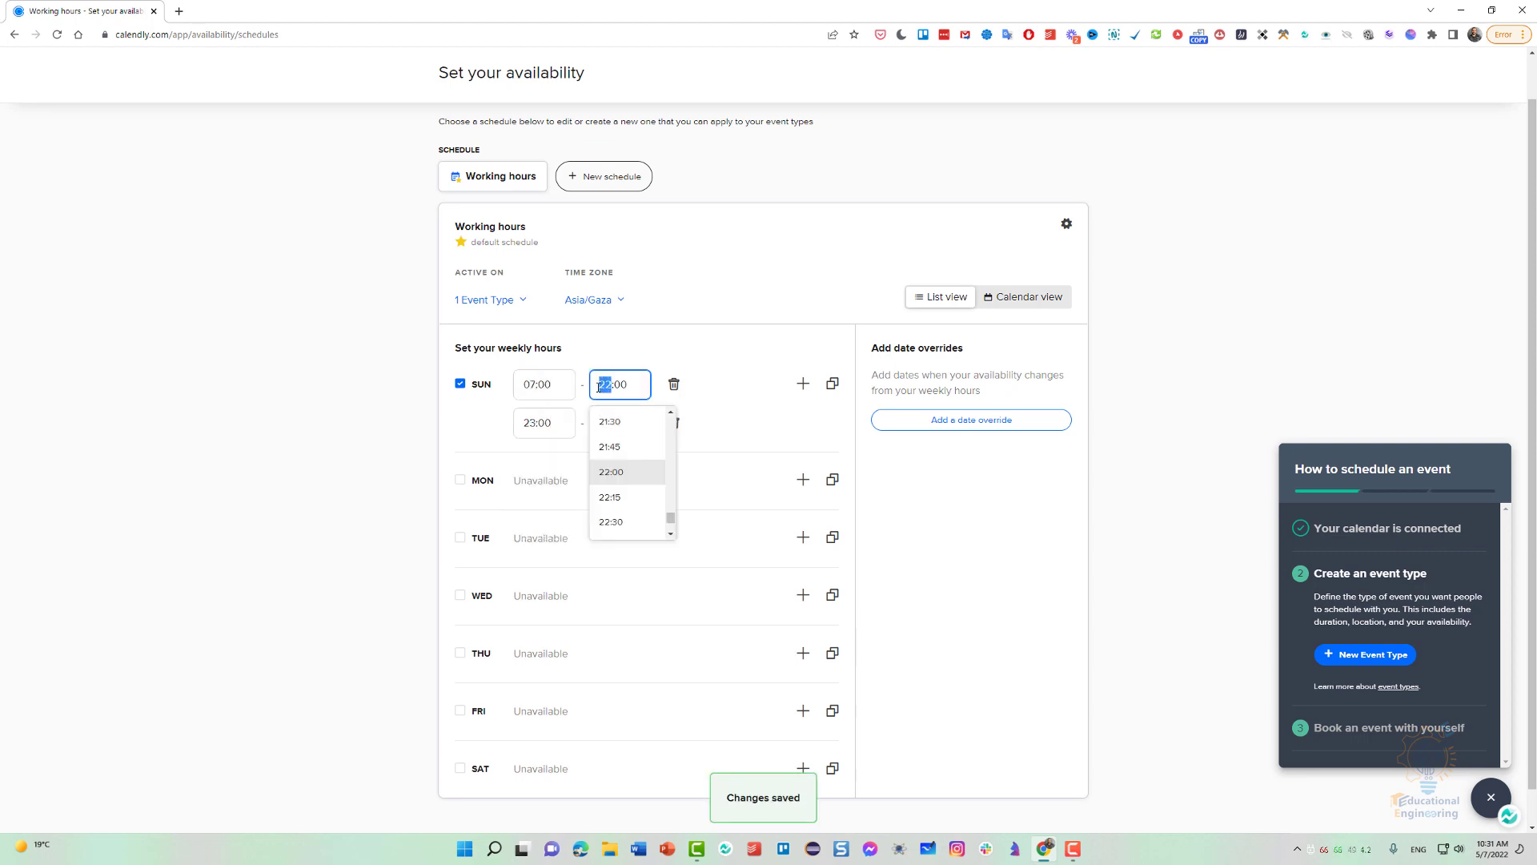
pyautogui.write('14')
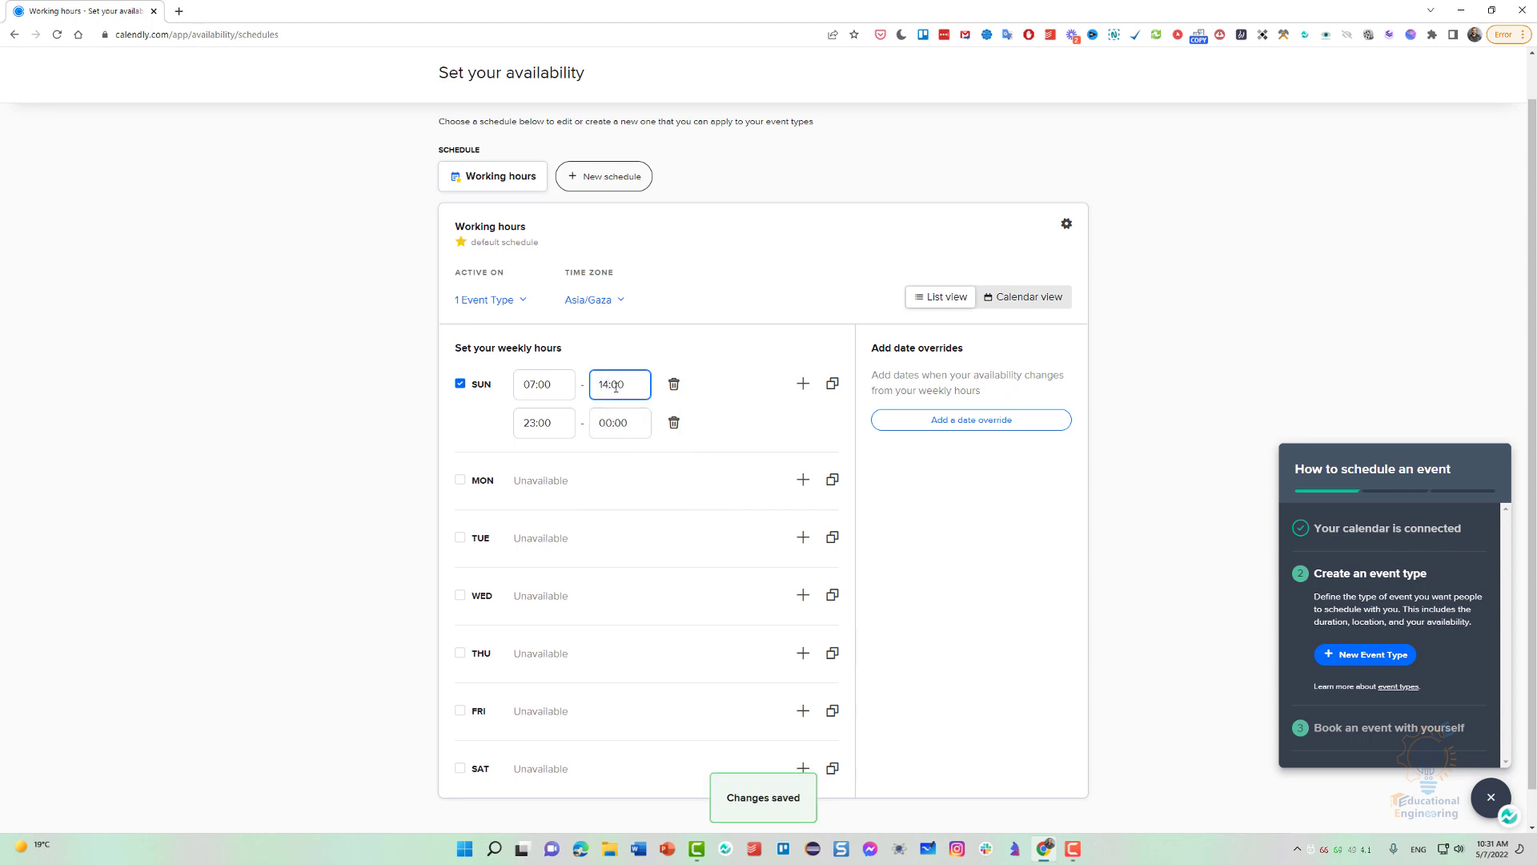
pyautogui.click(674, 422)
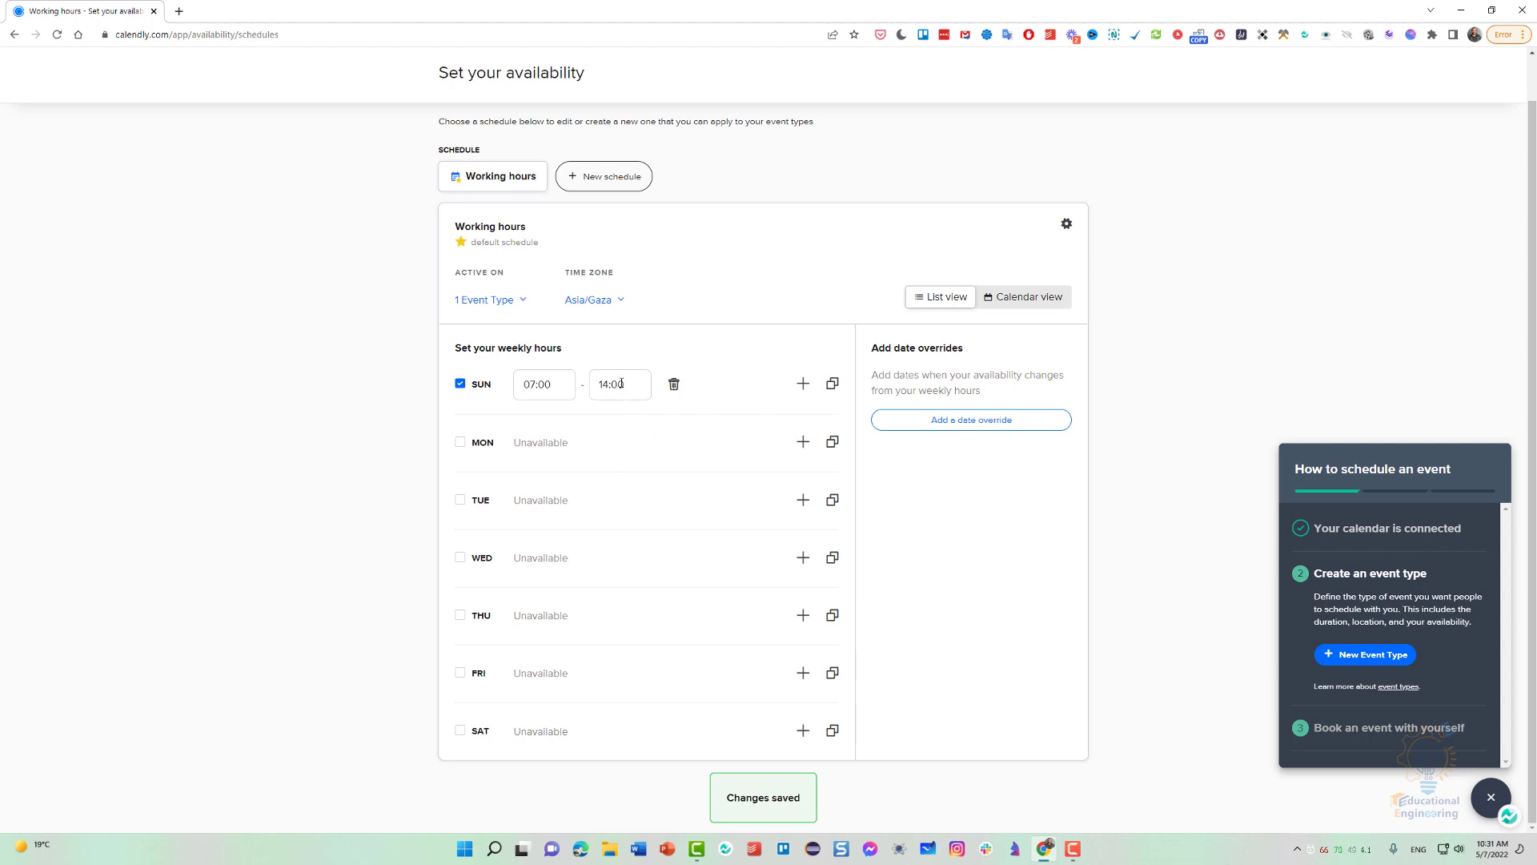
# Copy Sunday's hours to Monday.
pyautogui.click(833, 383)
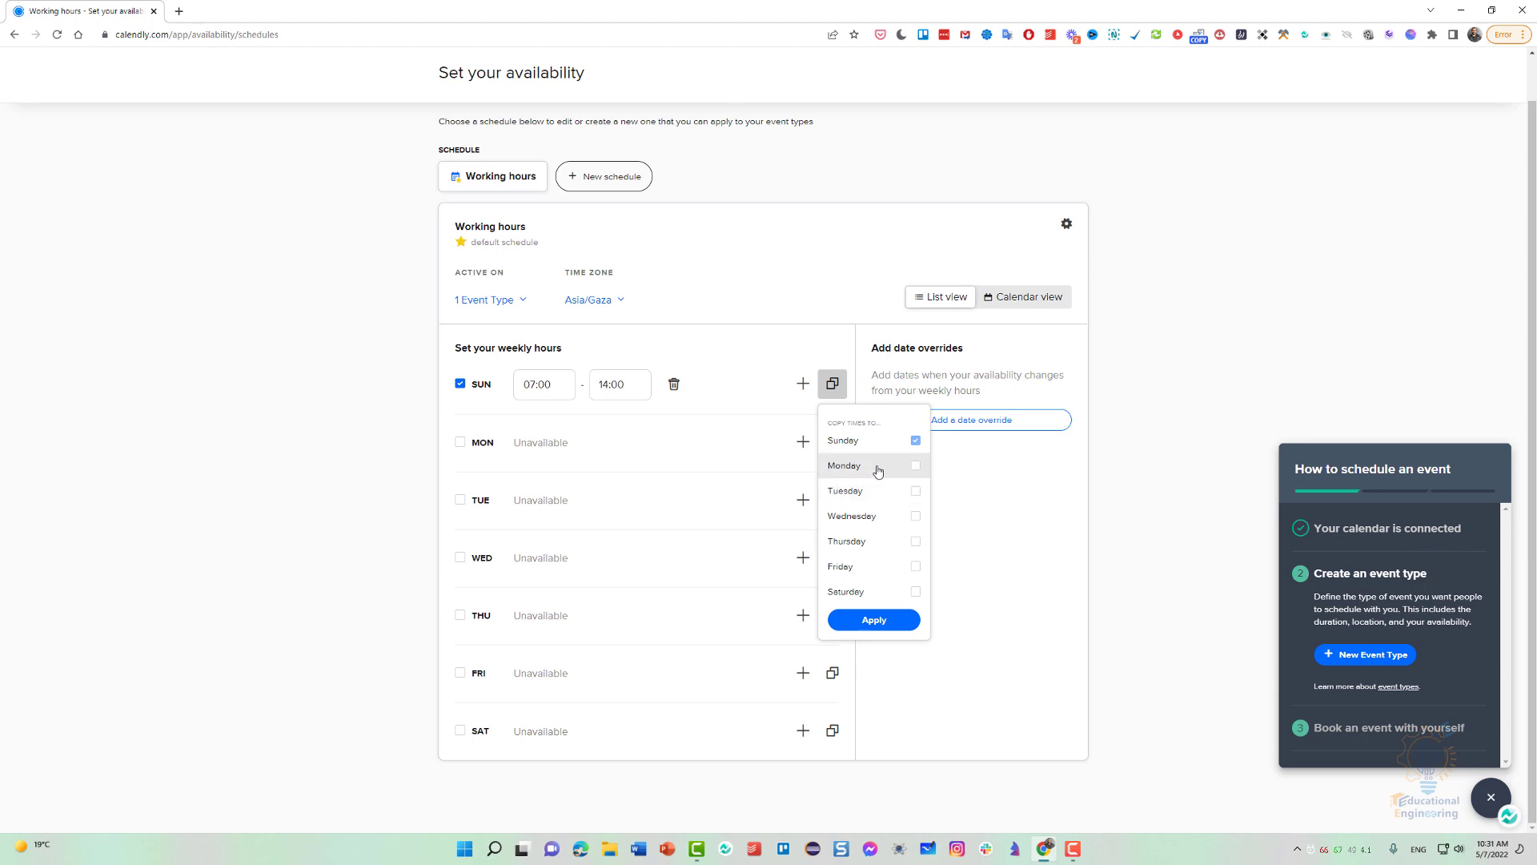
pyautogui.click(916, 466)
pyautogui.click(893, 621)
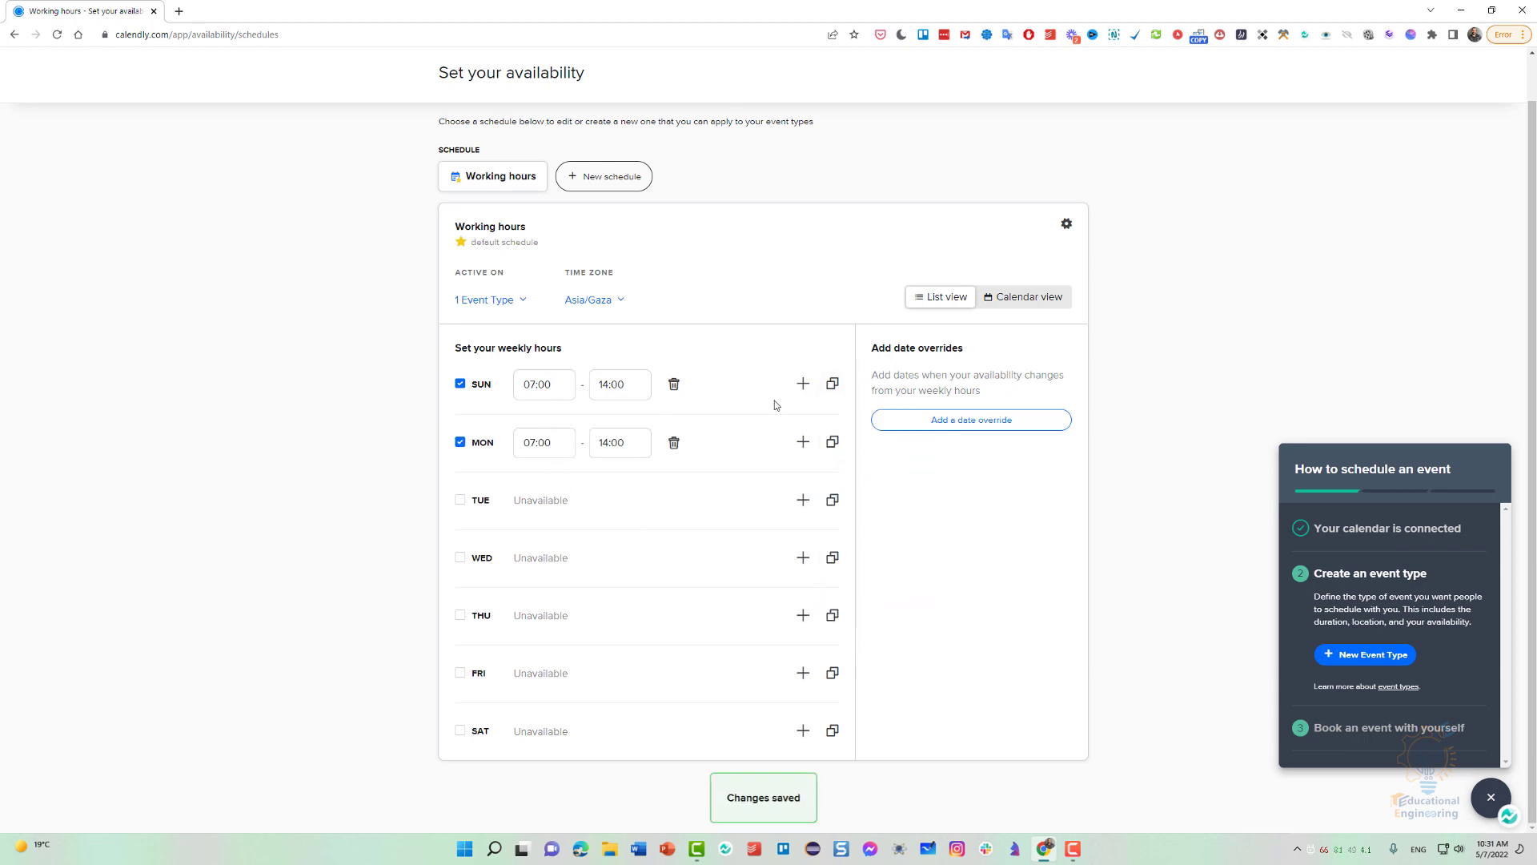
# Add a second Sunday time interval from 16:00 through 20:00.
pyautogui.click(803, 383)
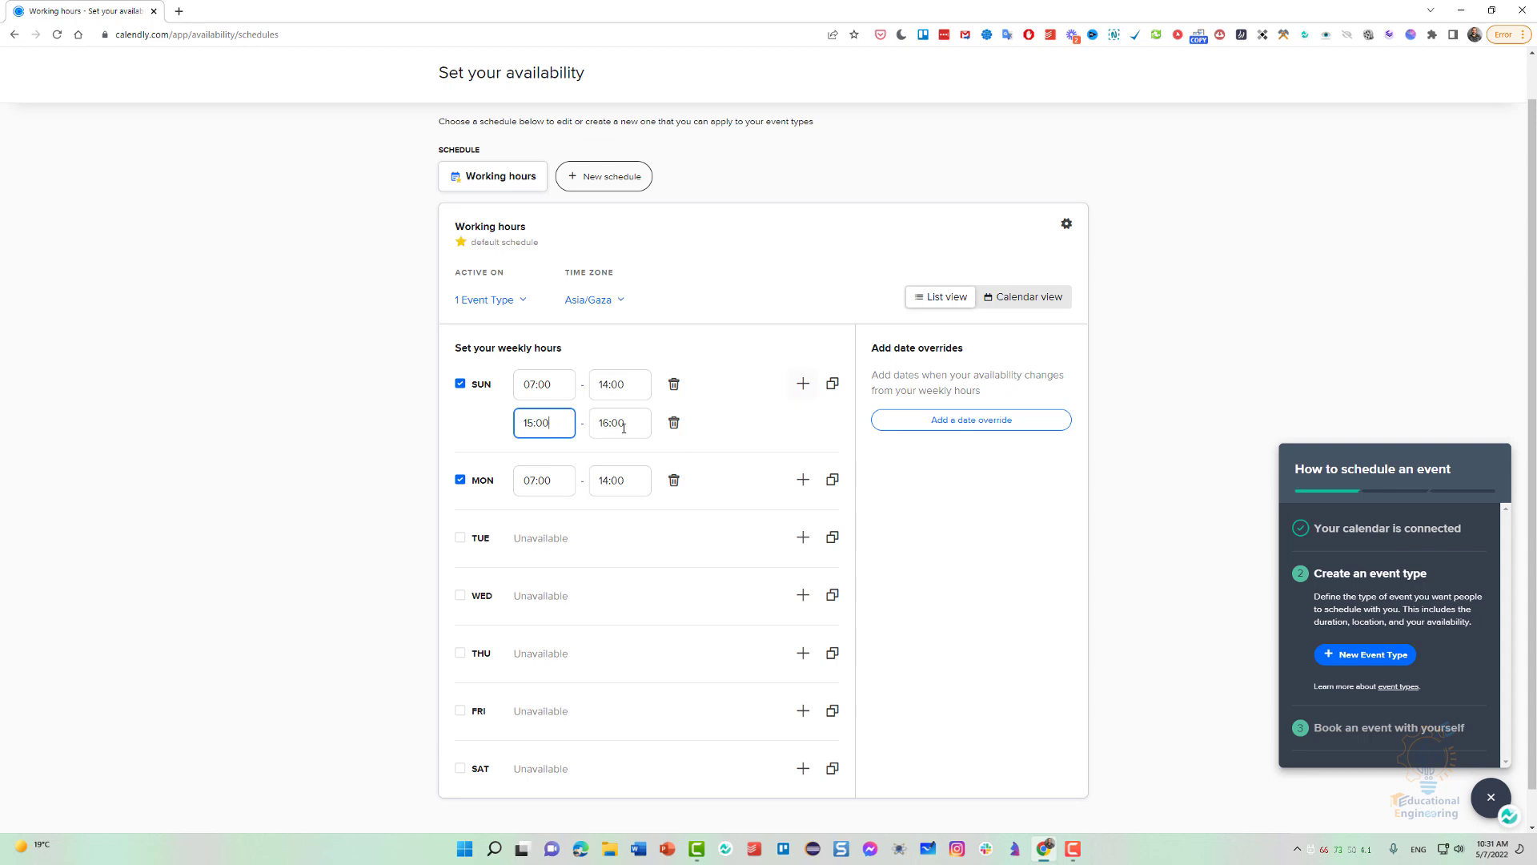
pyautogui.click(520, 426)
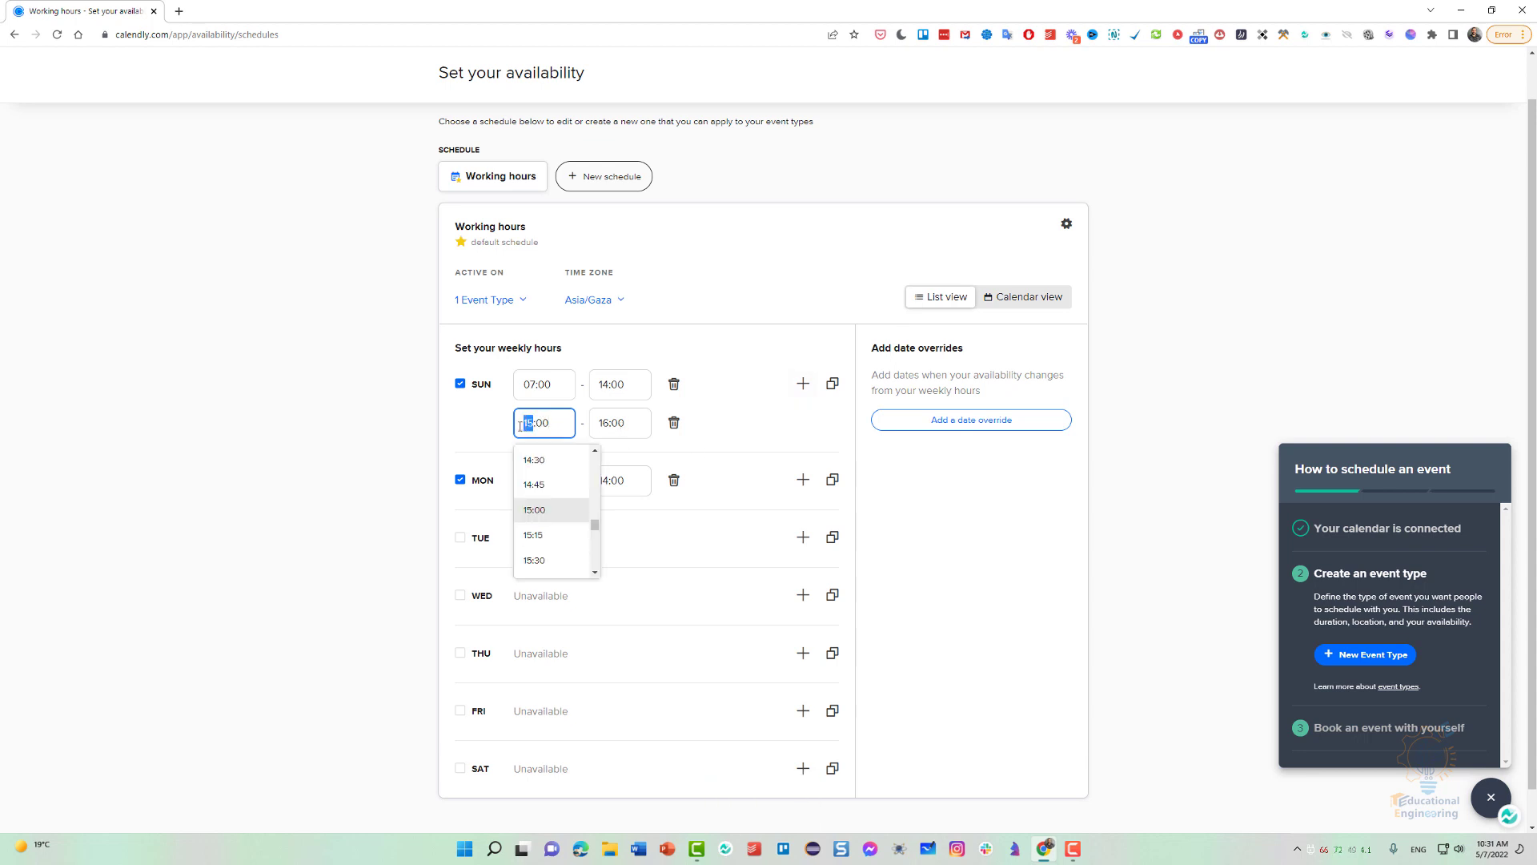
pyautogui.write('16')
pyautogui.click(608, 423)
pyautogui.write('20')
pyautogui.click(730, 435)
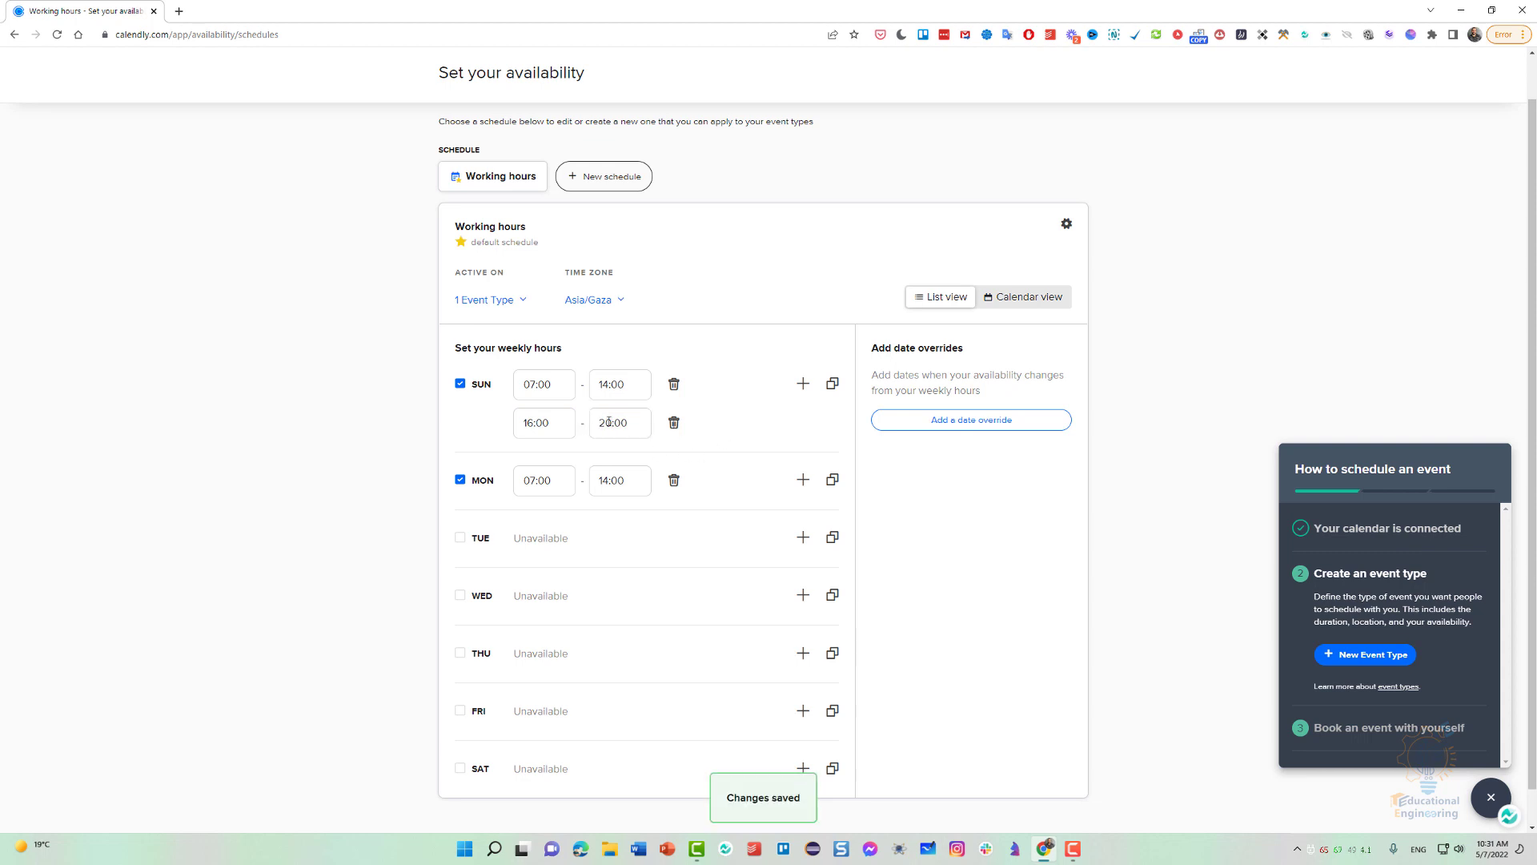
# Copy both of Sunday's time intervals to Tuesday.
pyautogui.click(829, 393)
pyautogui.click(853, 492)
pyautogui.click(871, 616)
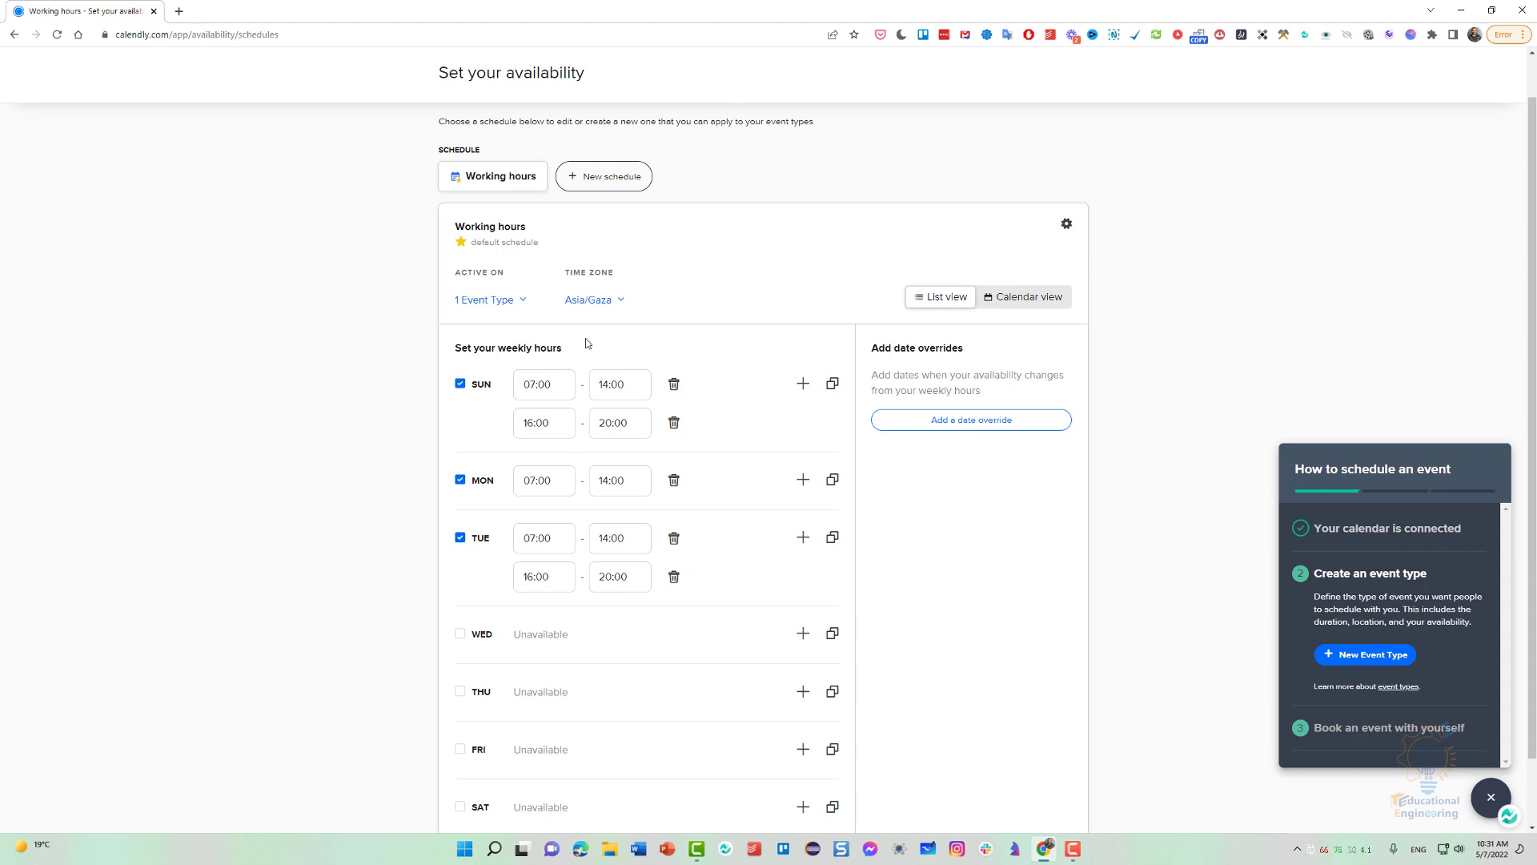
# Create a new availability schedule named center.
pyautogui.click(597, 180)
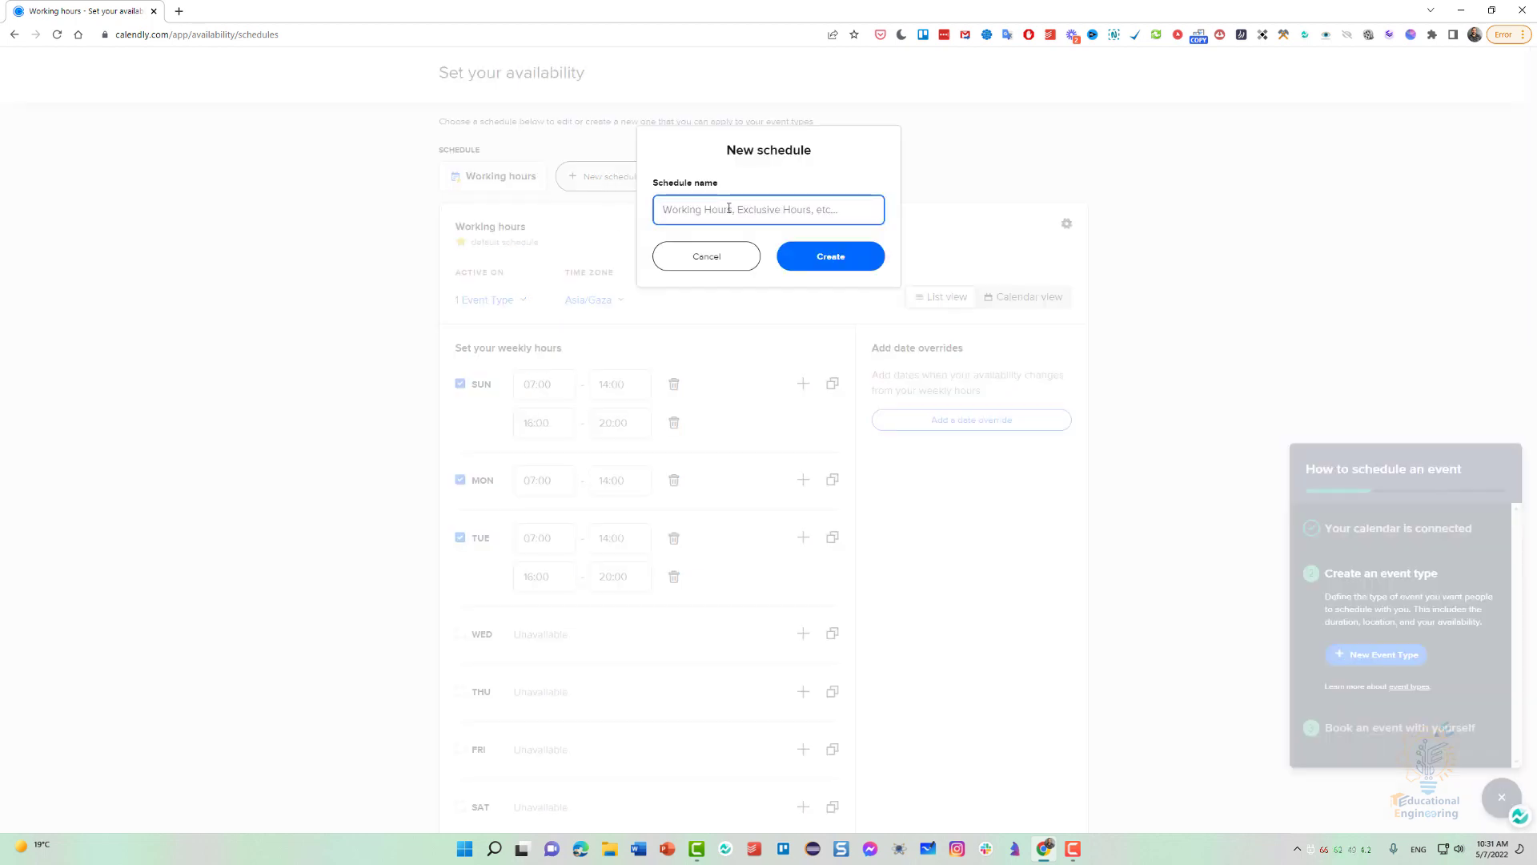
pyautogui.write('center')
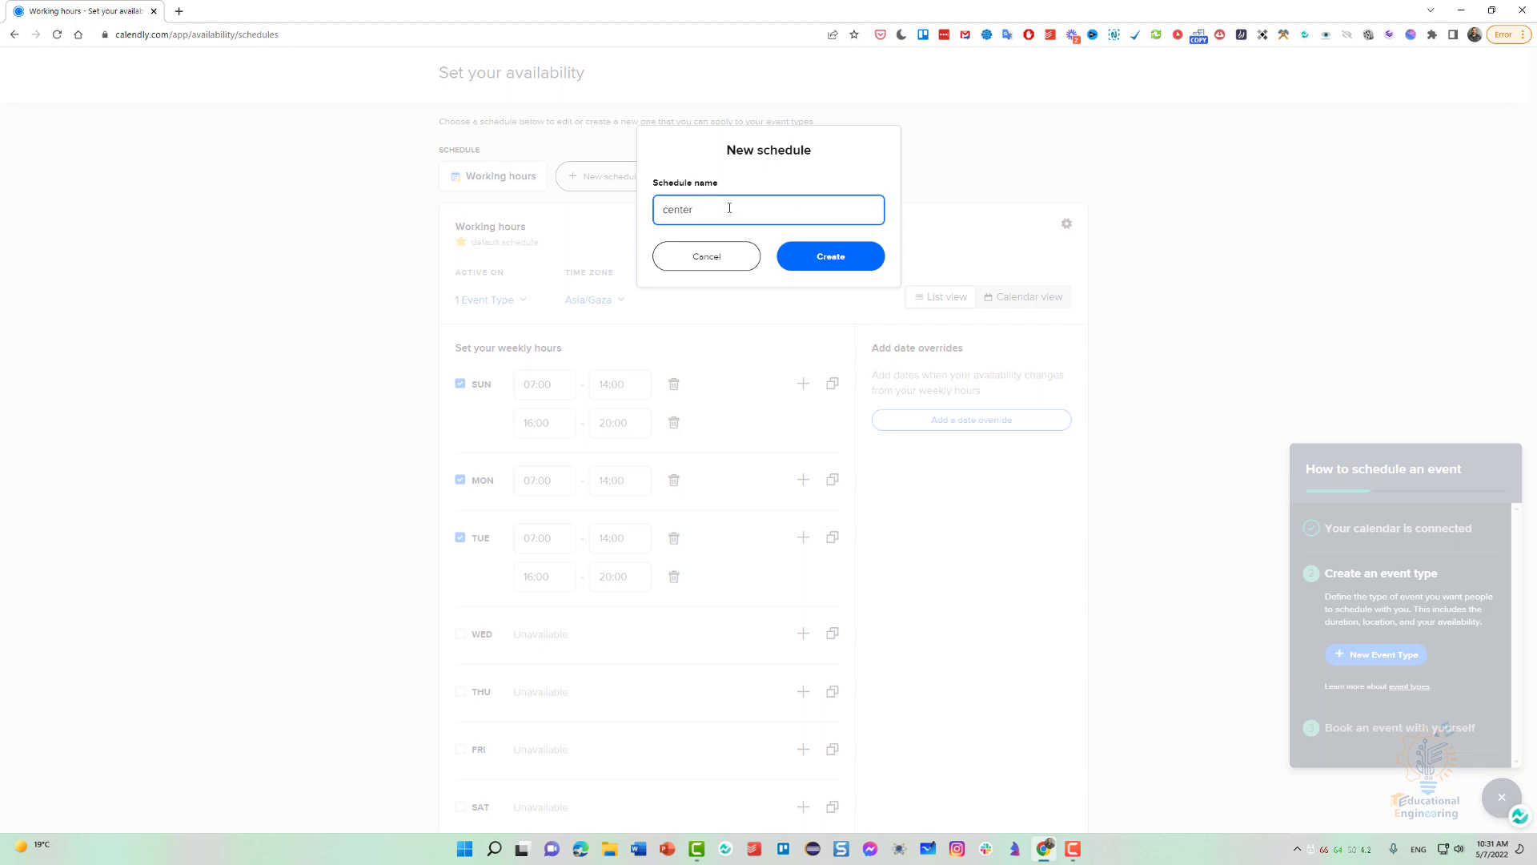
pyautogui.click(795, 258)
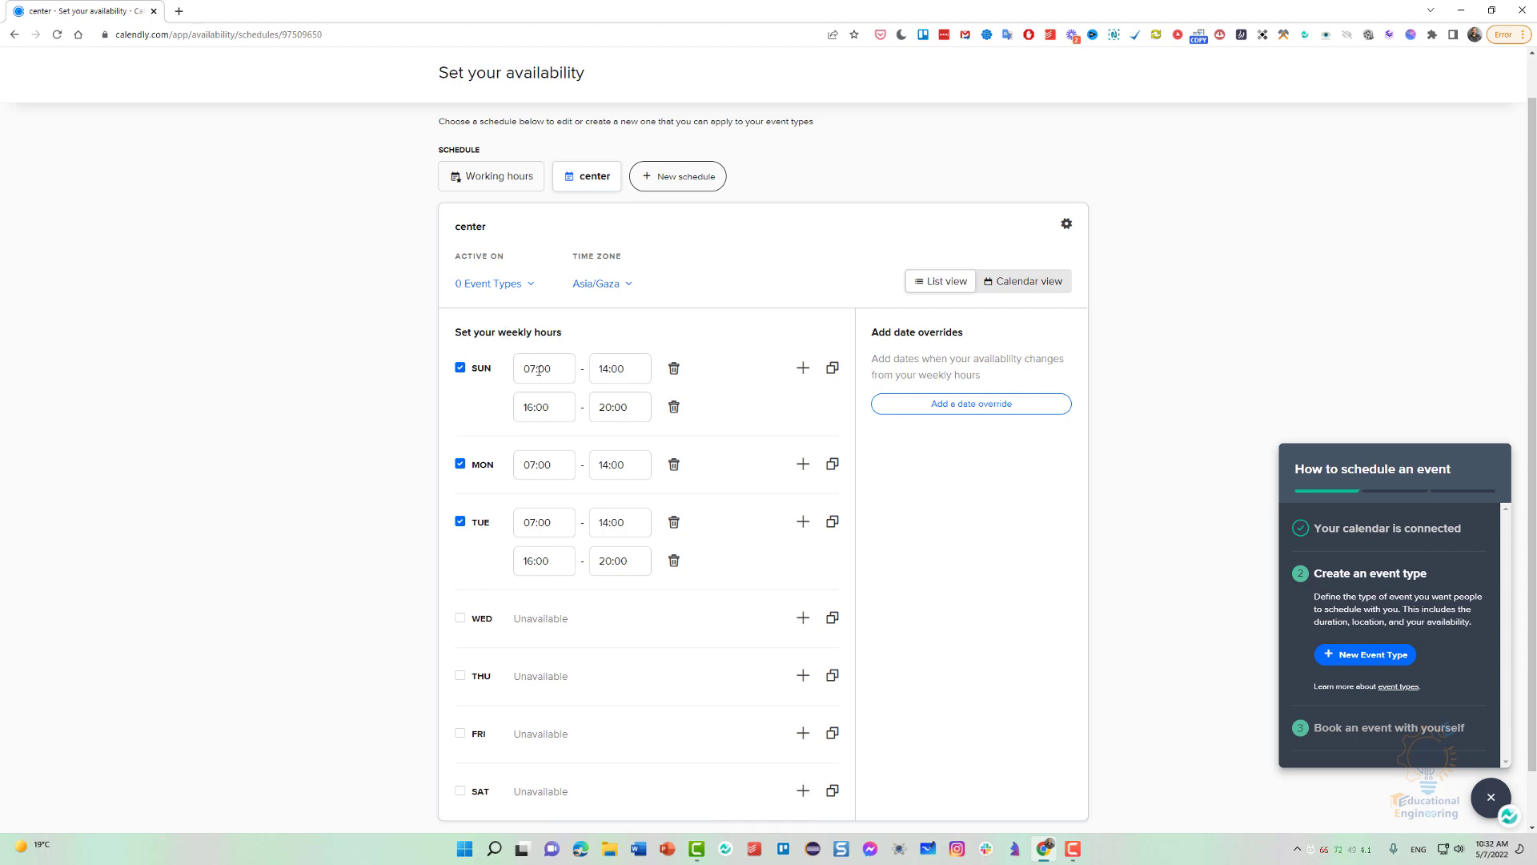
# Reduce the center schedule to Sunday's 07:00 to 14:00 interval by deleting the second Sunday interval and all Monday and Tuesday hours.
pyautogui.click(674, 406)
pyautogui.click(674, 521)
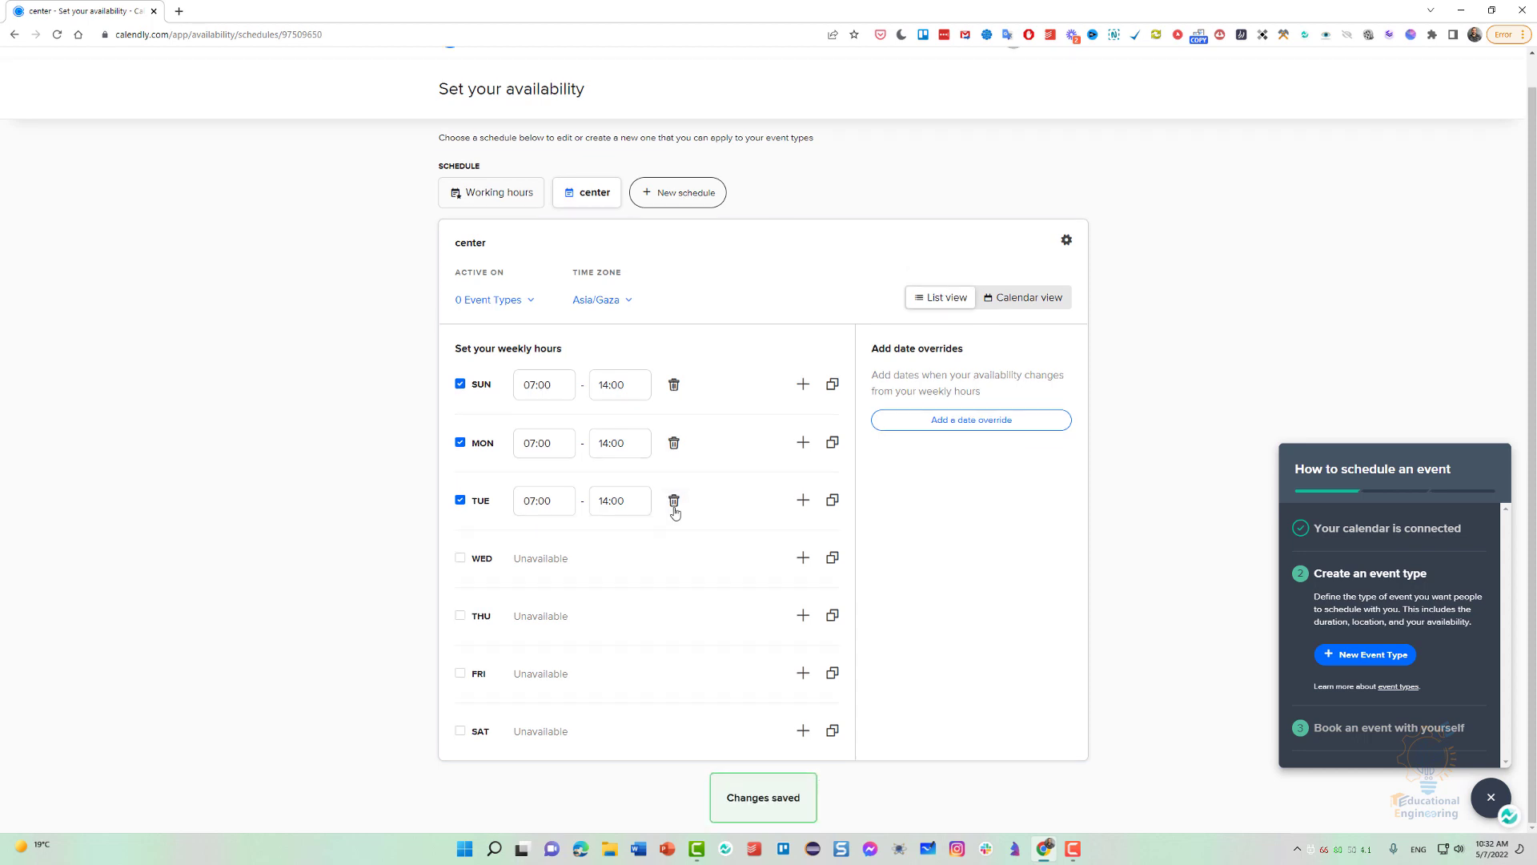
pyautogui.click(674, 500)
pyautogui.click(674, 443)
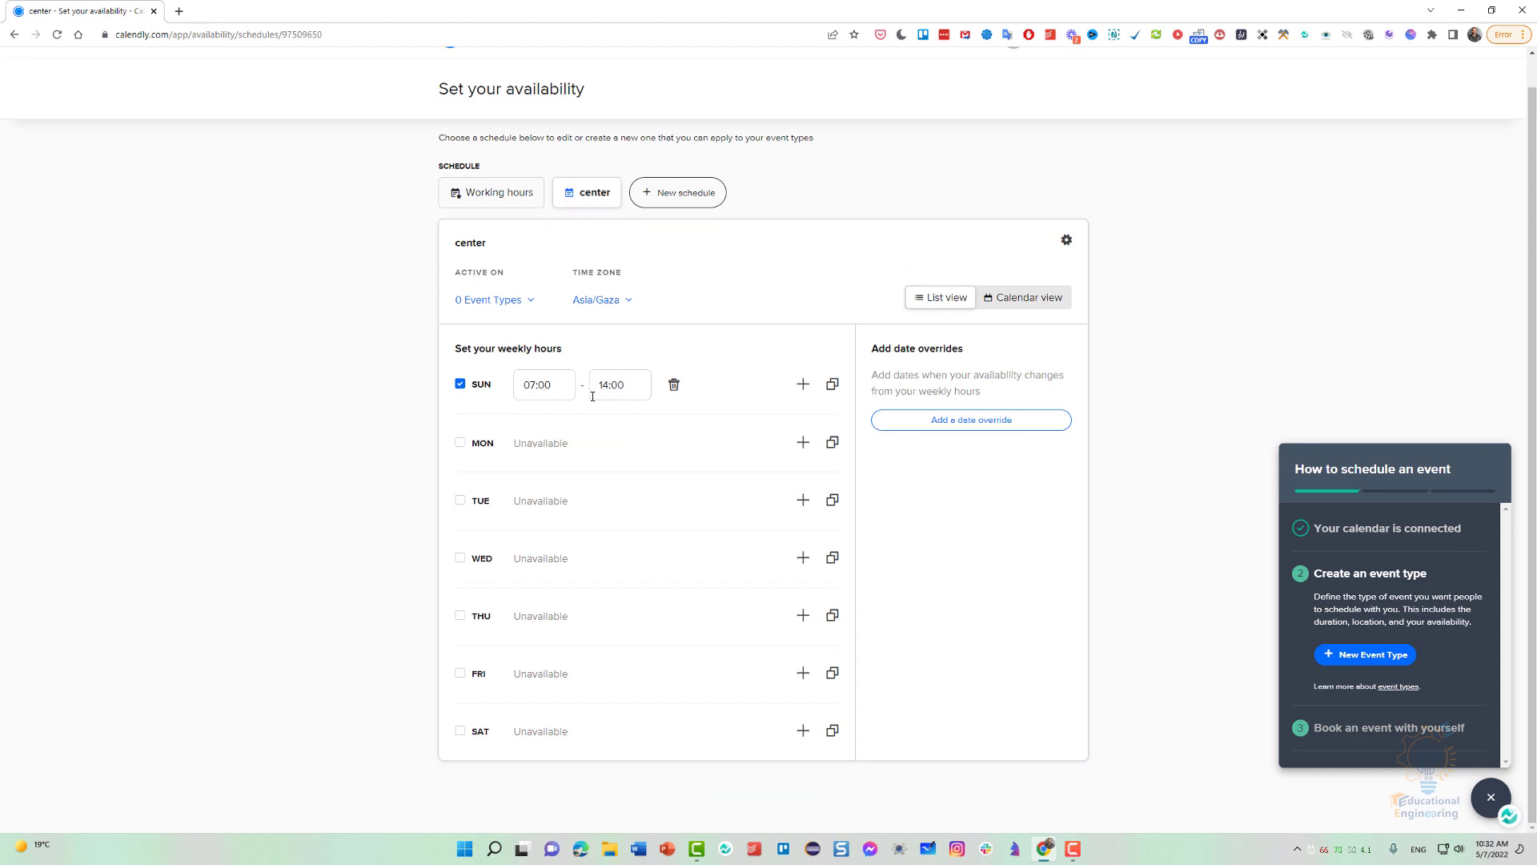
# Copy Sunday's hours in the center schedule to Monday, Tuesday, Wednesday, Thursday and Saturday.
pyautogui.click(833, 384)
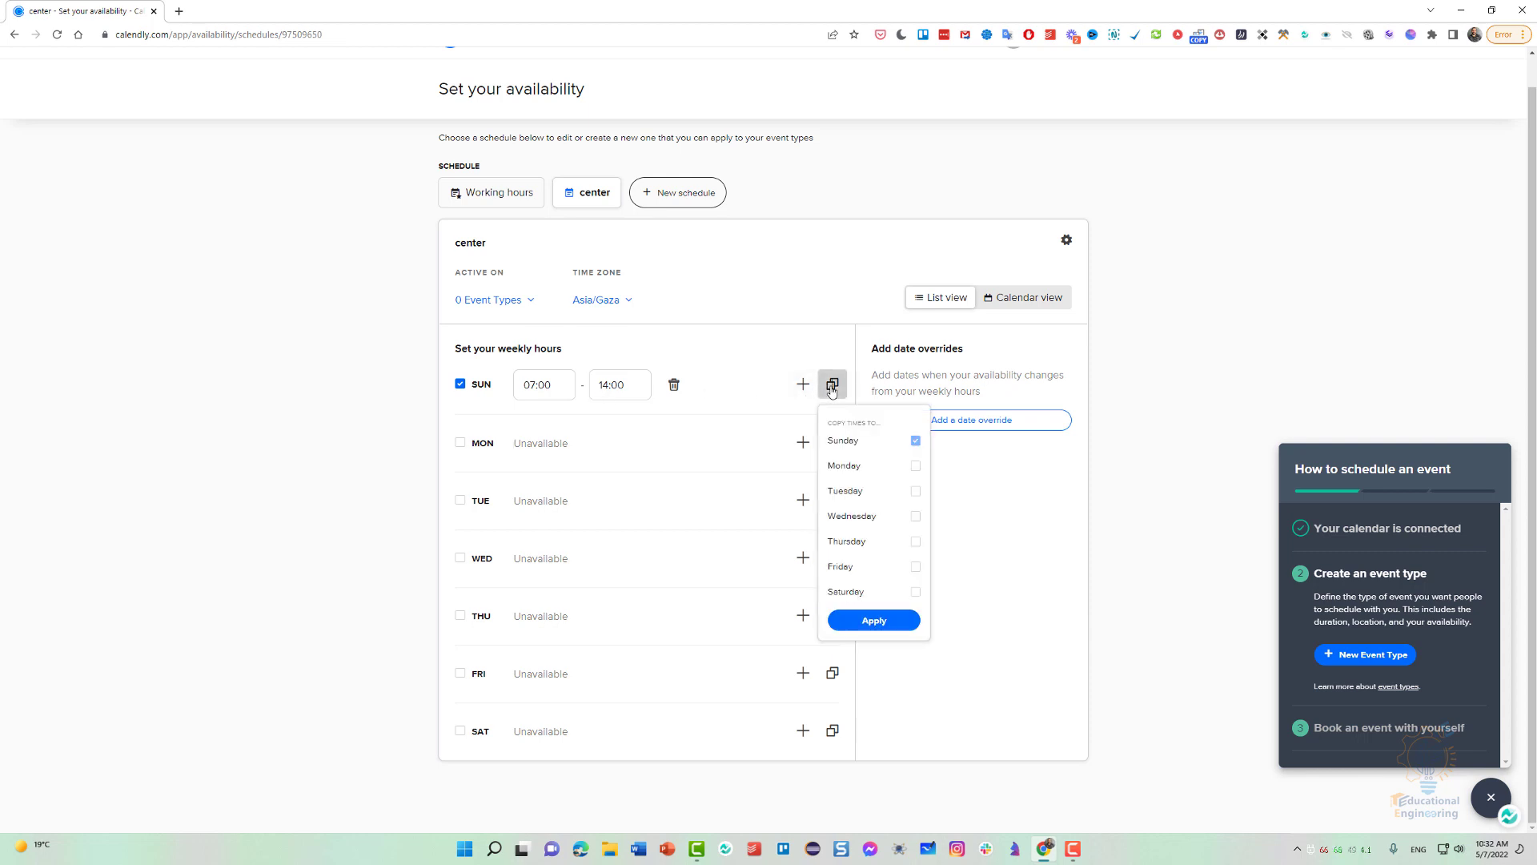
pyautogui.click(850, 465)
pyautogui.click(847, 490)
pyautogui.click(850, 516)
pyautogui.click(848, 541)
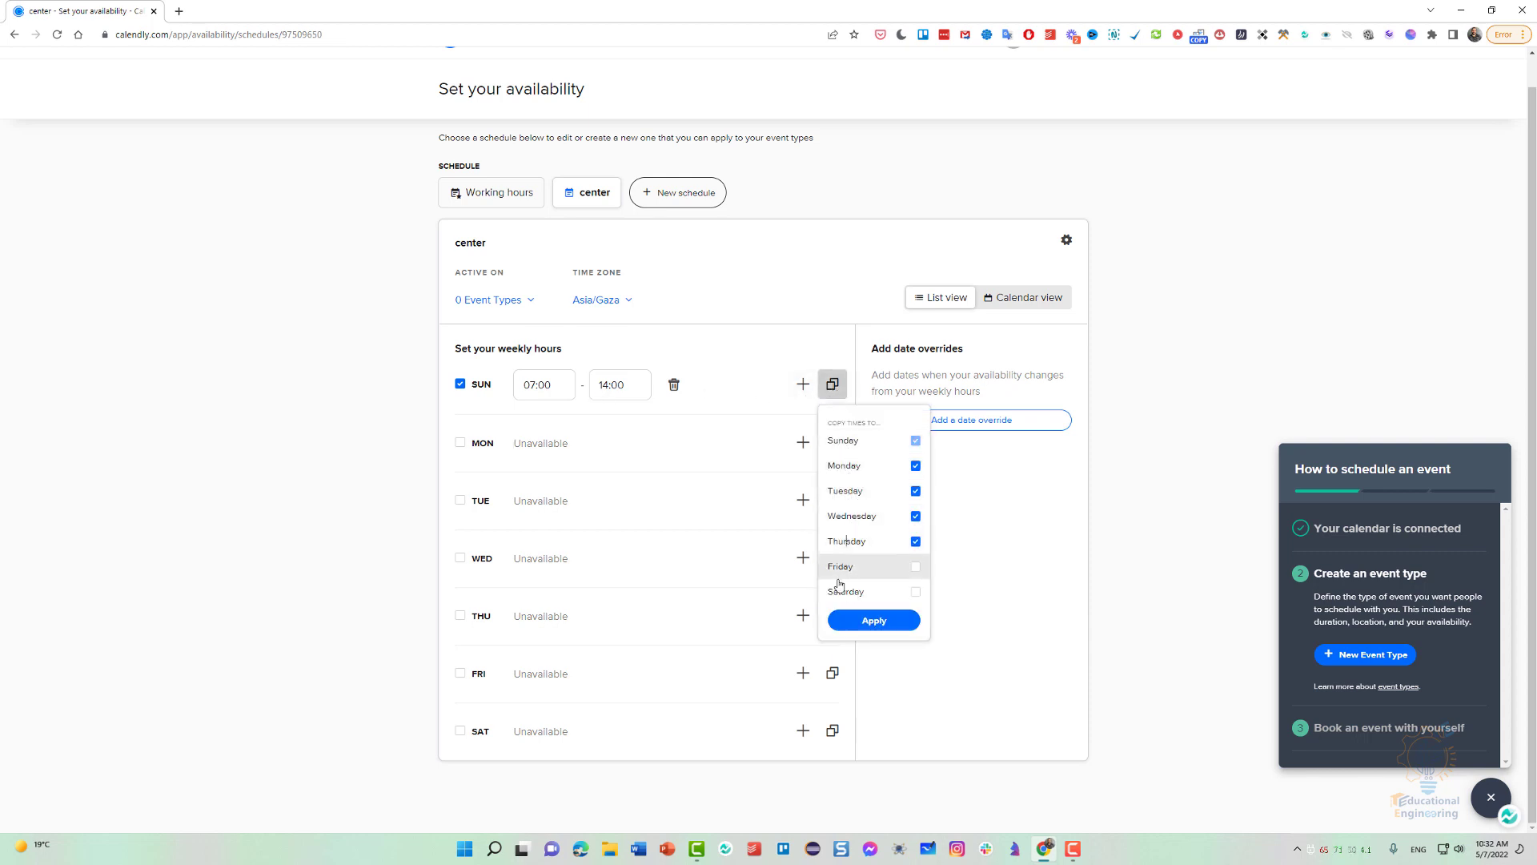
pyautogui.click(836, 591)
pyautogui.click(854, 631)
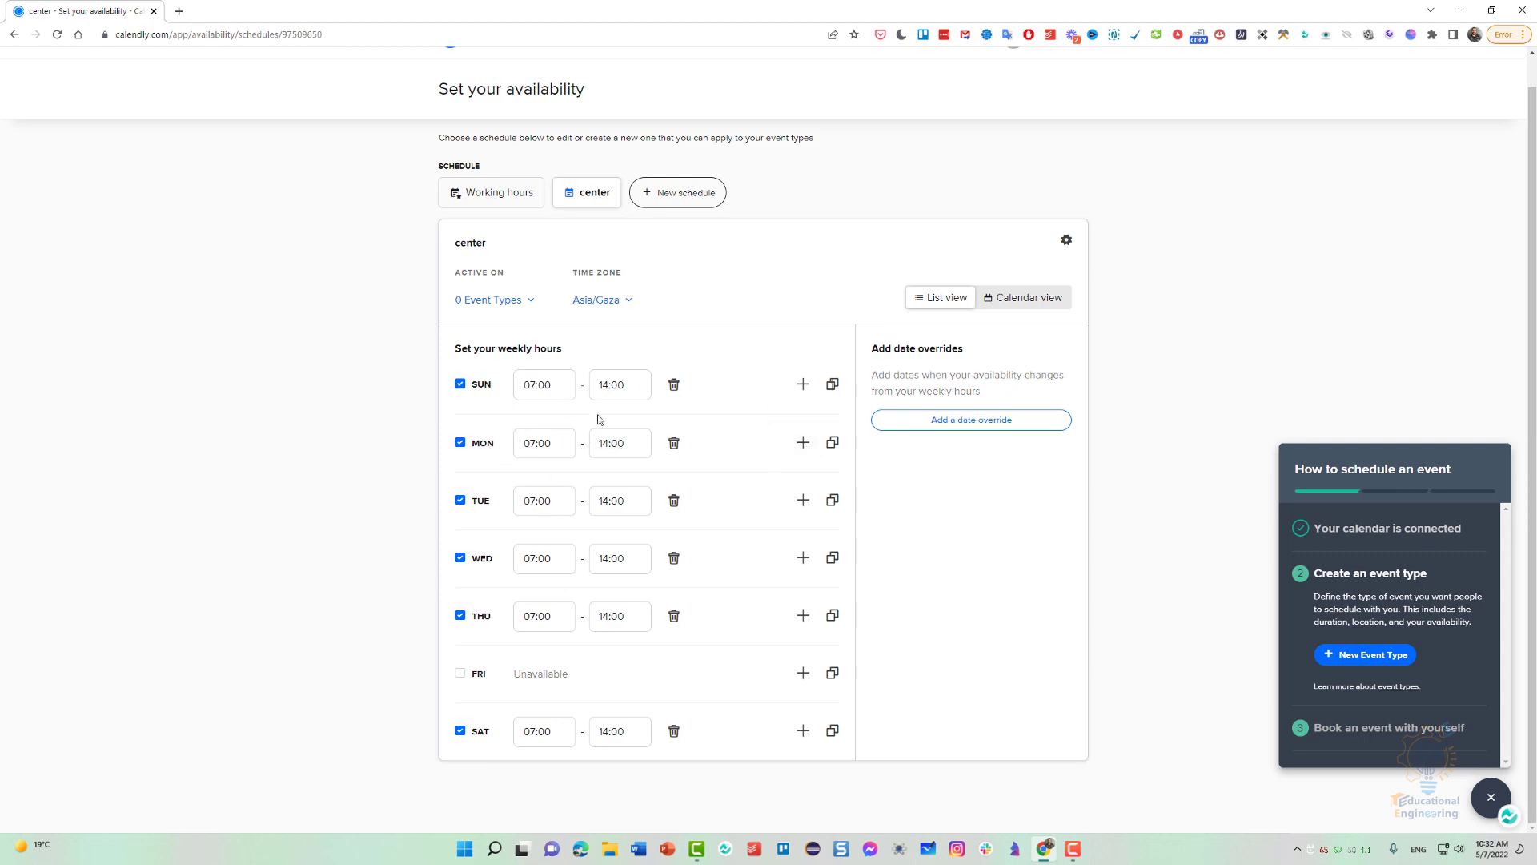
# Open the 30 Minute Meeting event type for editing and expand its "What event is this?" section.
pyautogui.scroll(1, 624, 544)
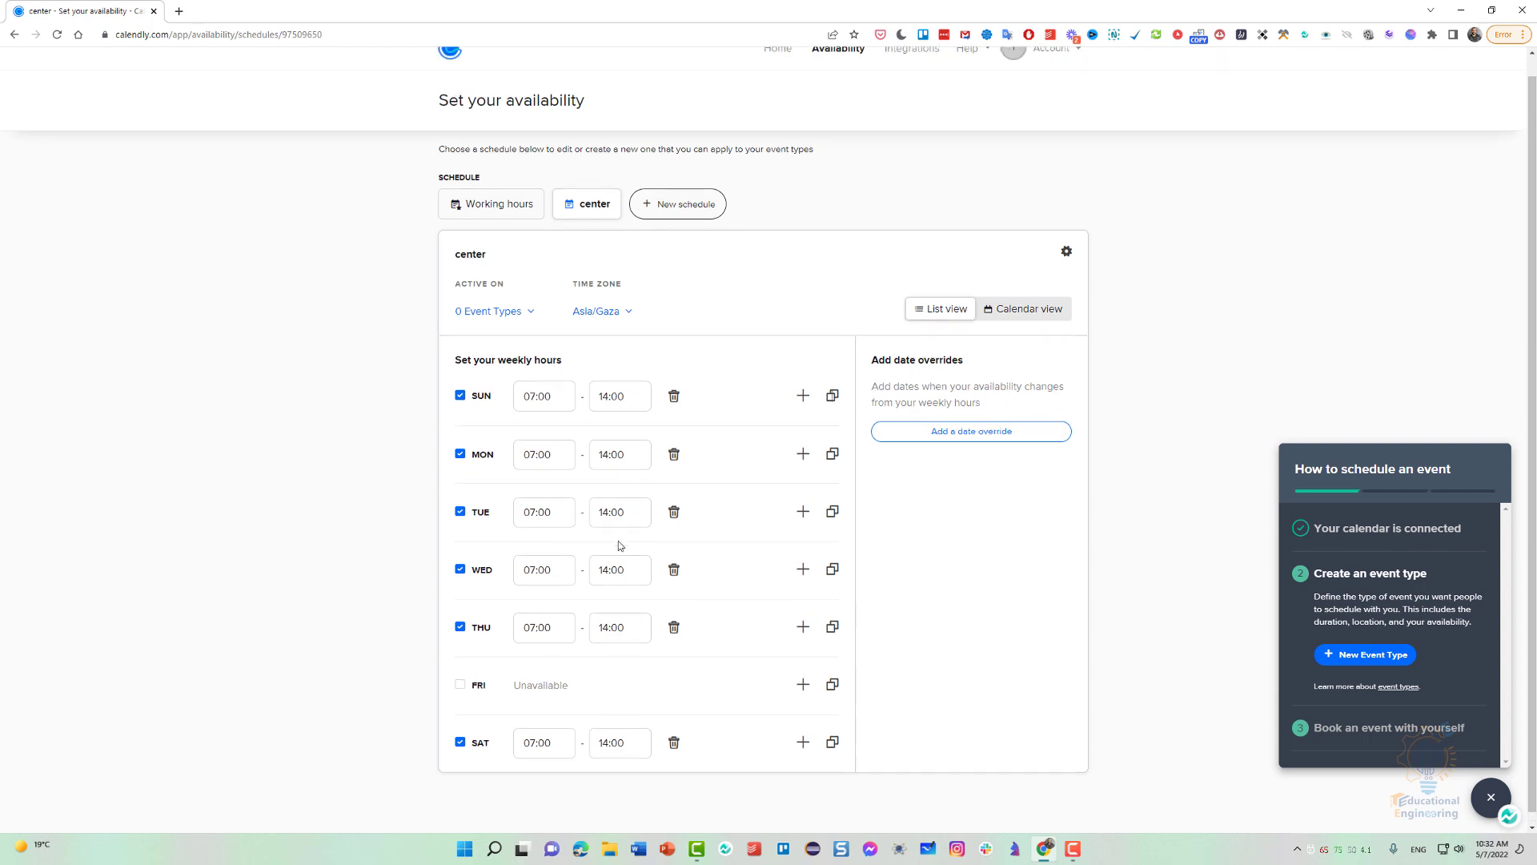
pyautogui.click(781, 68)
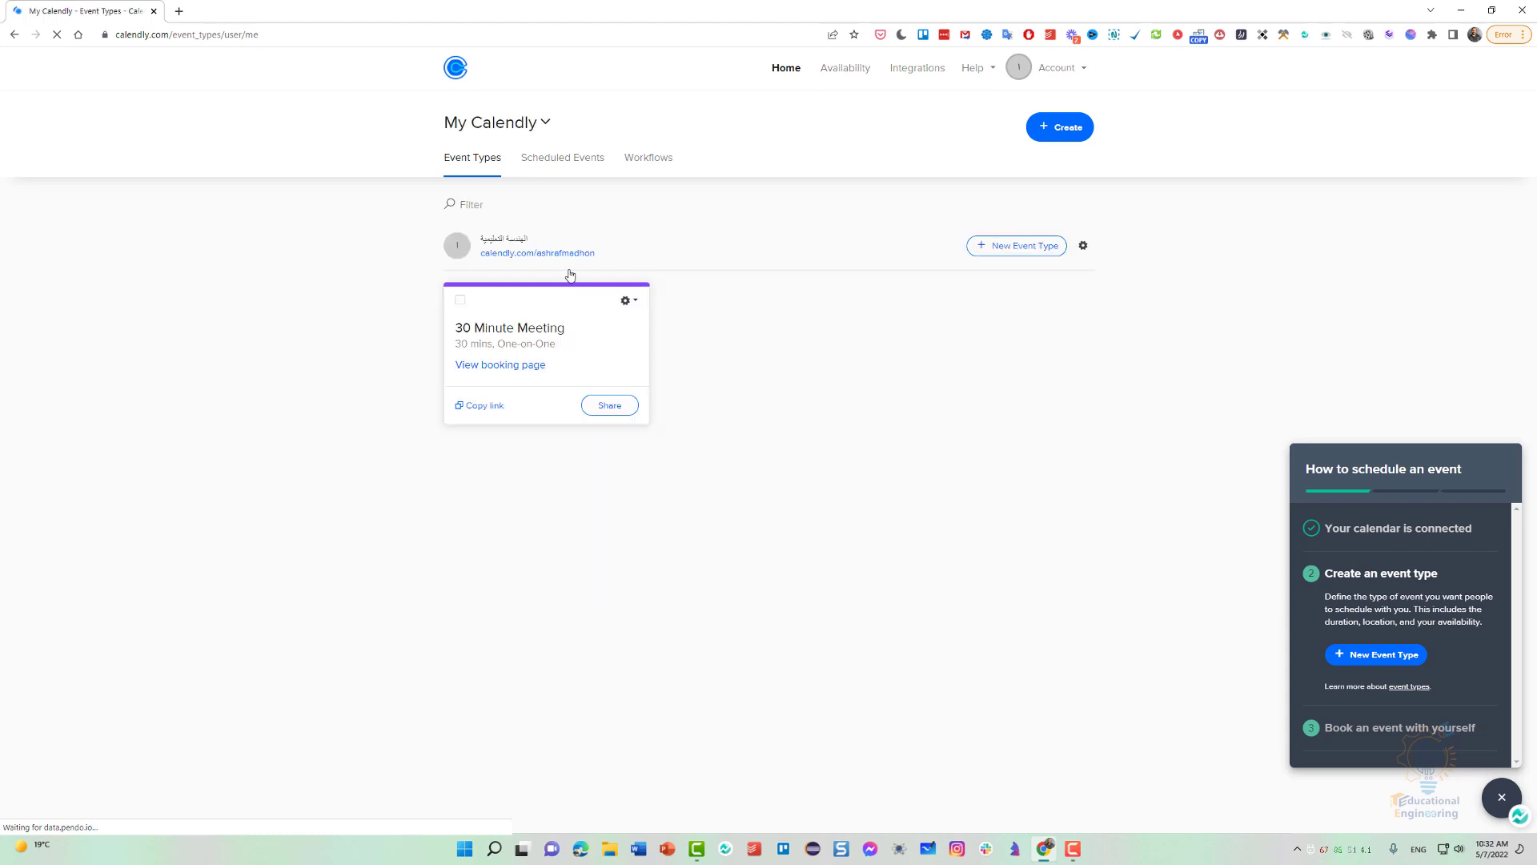
pyautogui.click(631, 302)
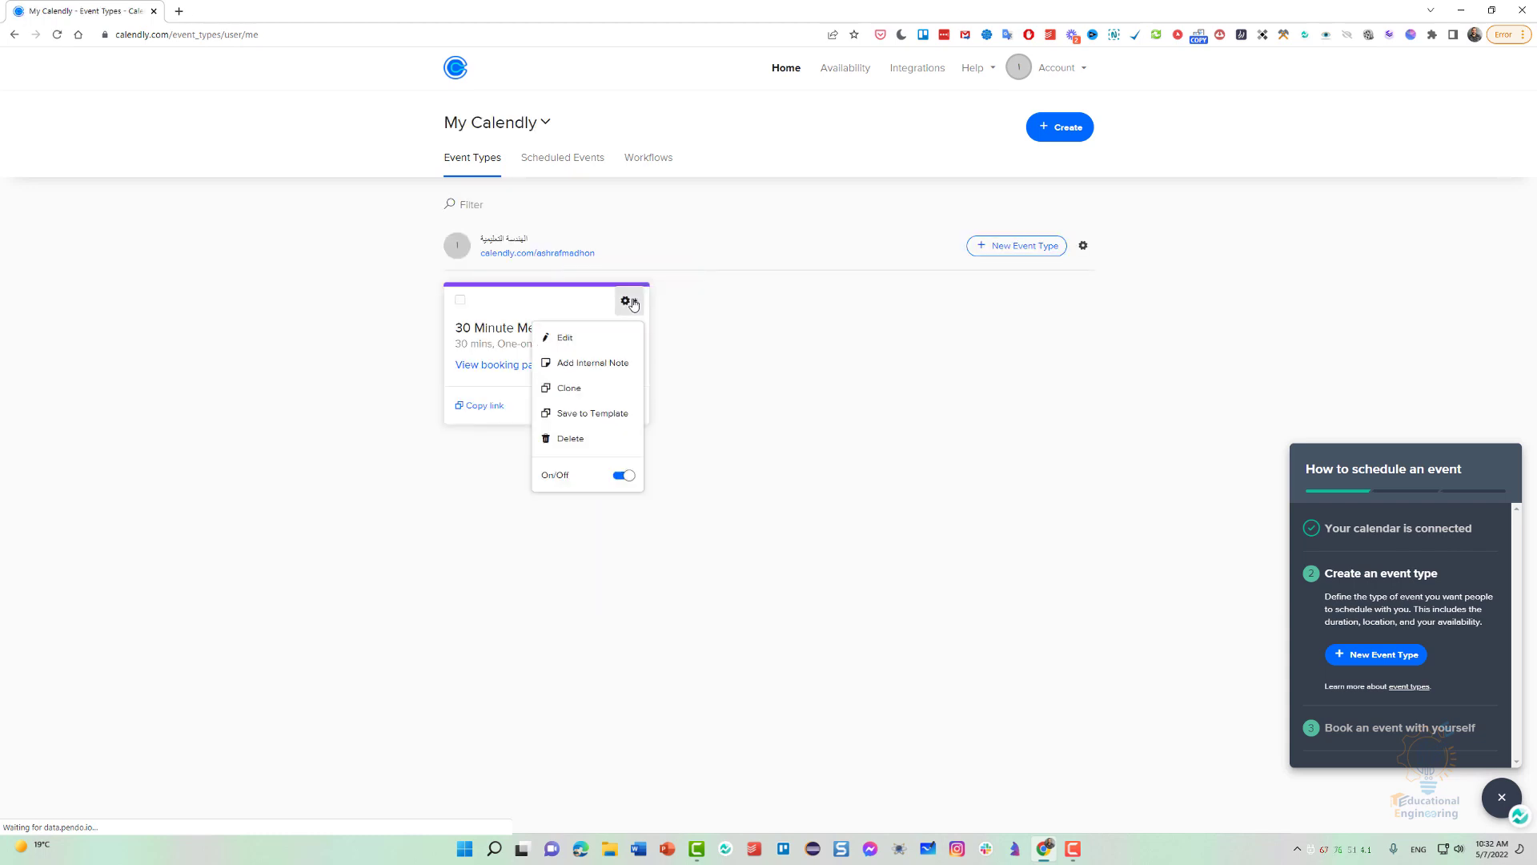
pyautogui.click(578, 340)
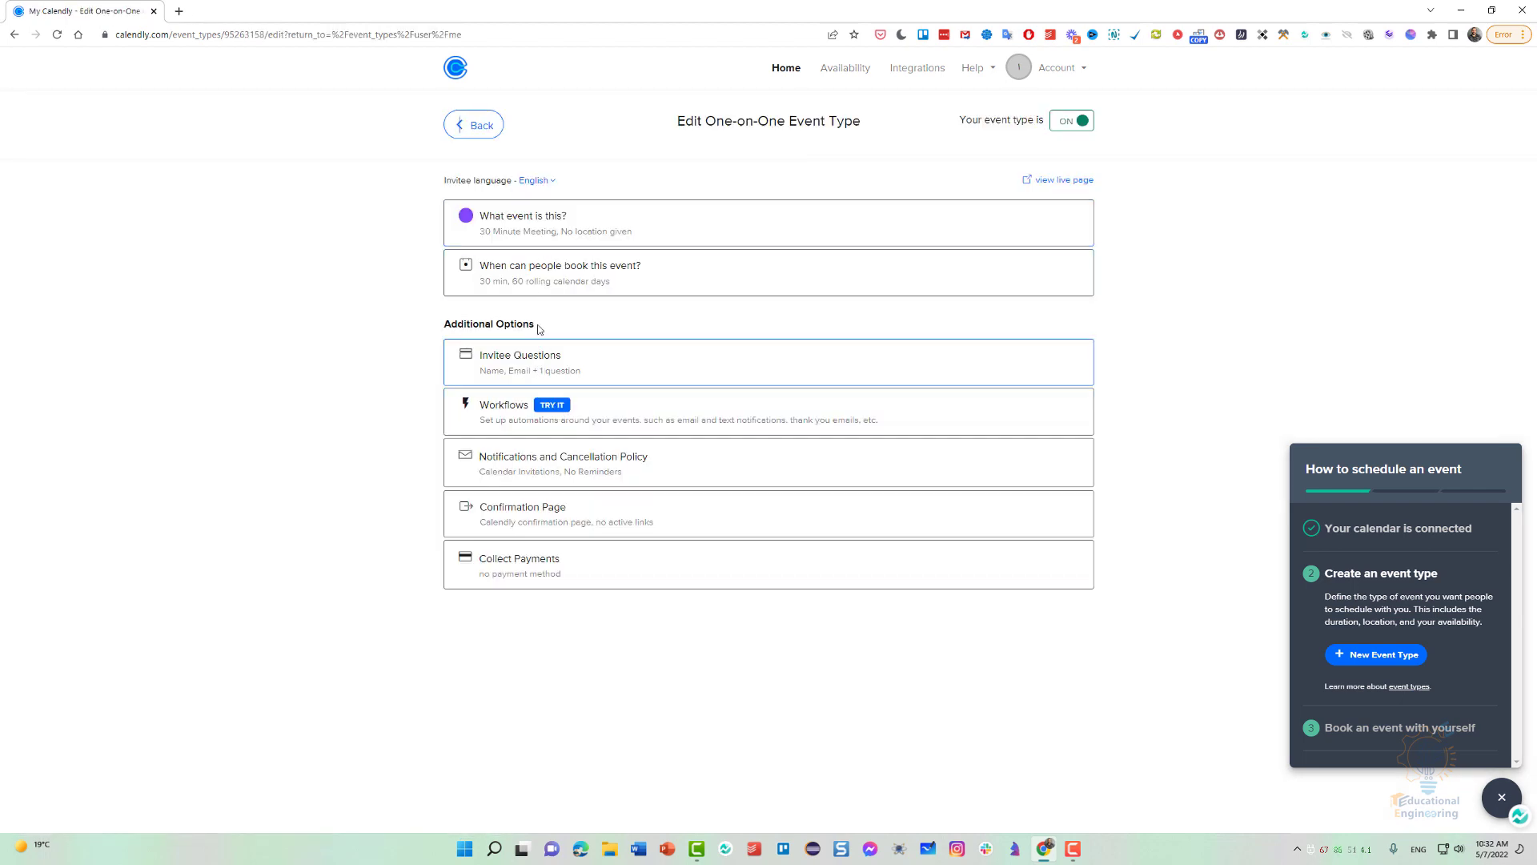
pyautogui.click(582, 223)
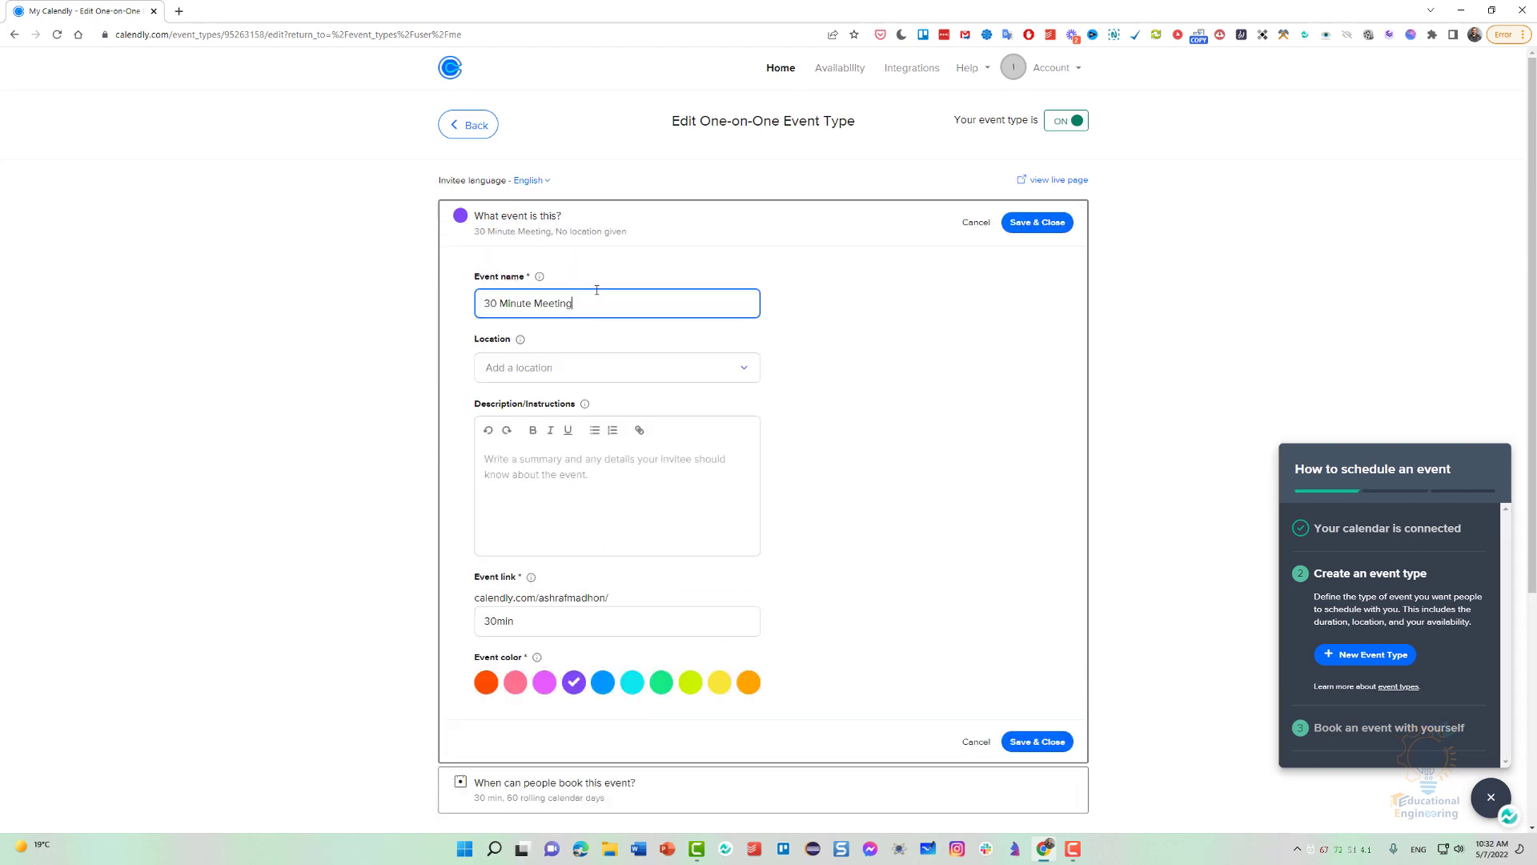
# Rename the event to "60 Minute Meeting with" followed by the host's first name.
pyautogui.moveTo(498, 301); pyautogui.dragTo(474, 308)
pyautogui.write('60')
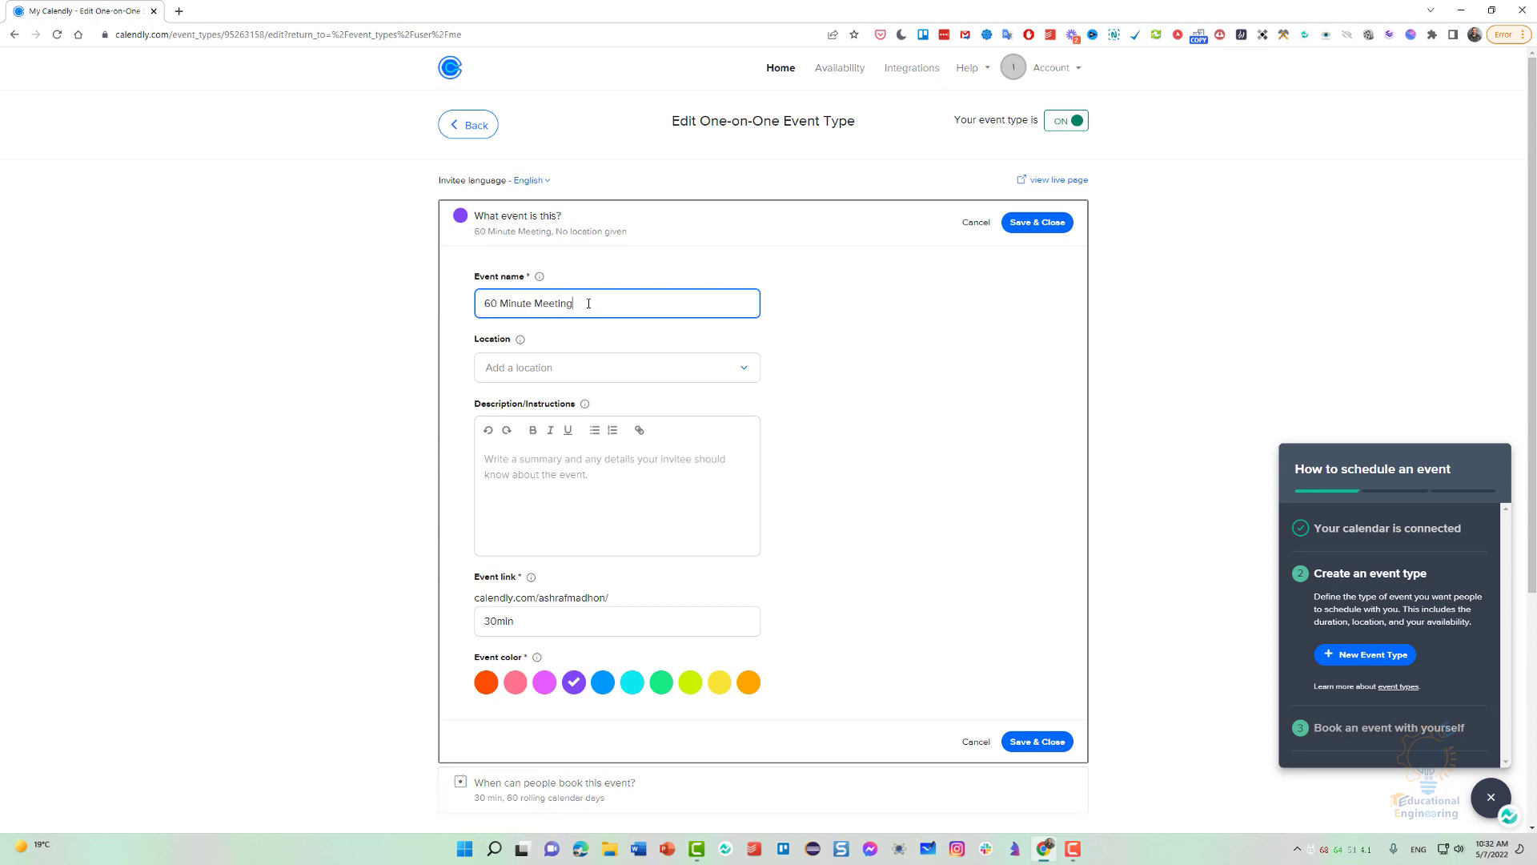
pyautogui.write(' with Ashraf')
# Try Zoom as the event's location and remove it again.
pyautogui.scroll(-1, 472, 324)
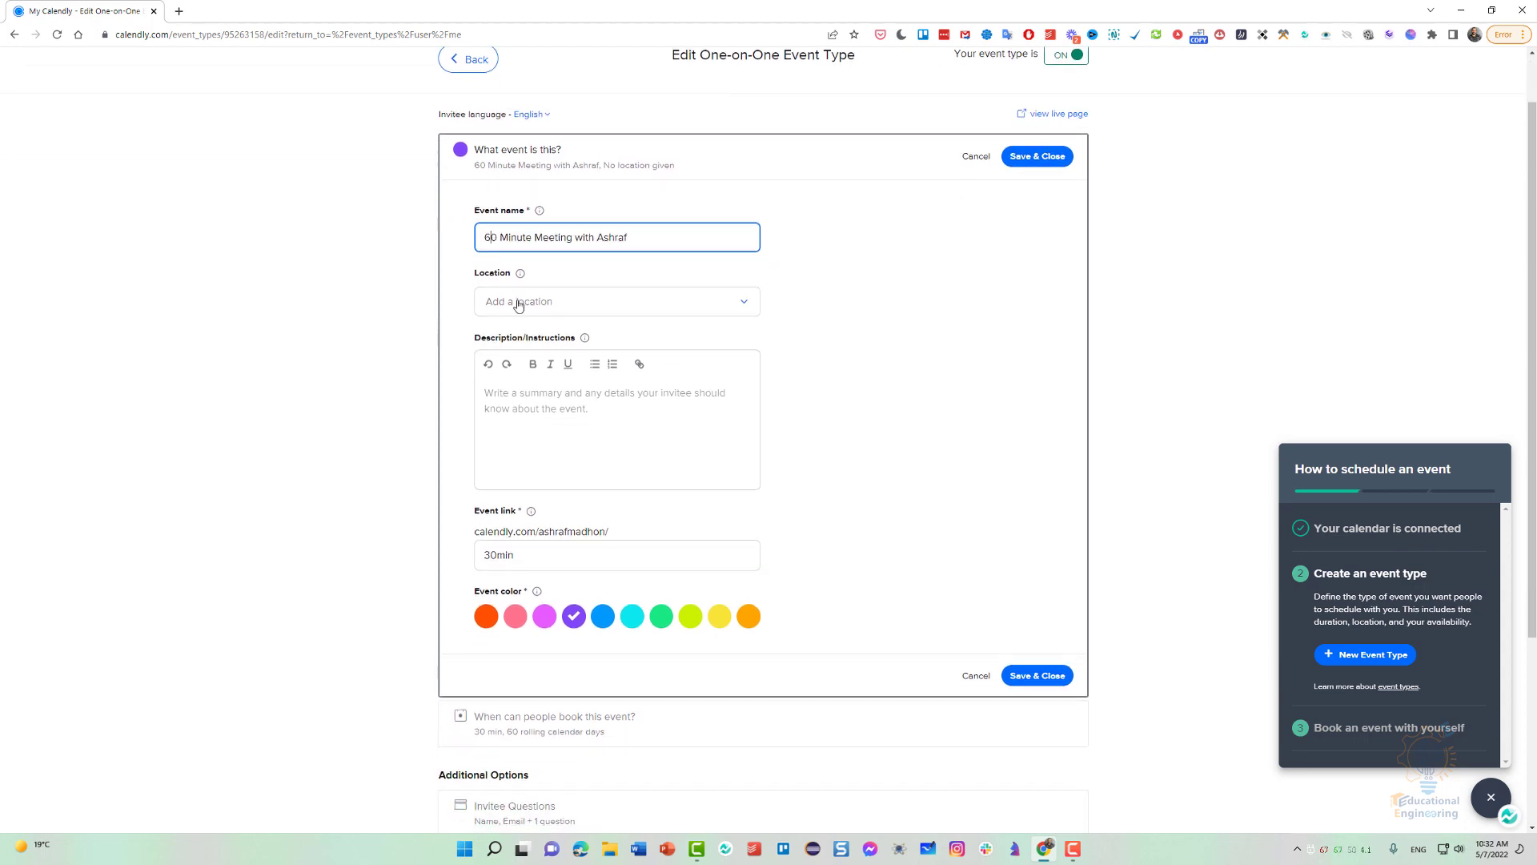
pyautogui.click(517, 303)
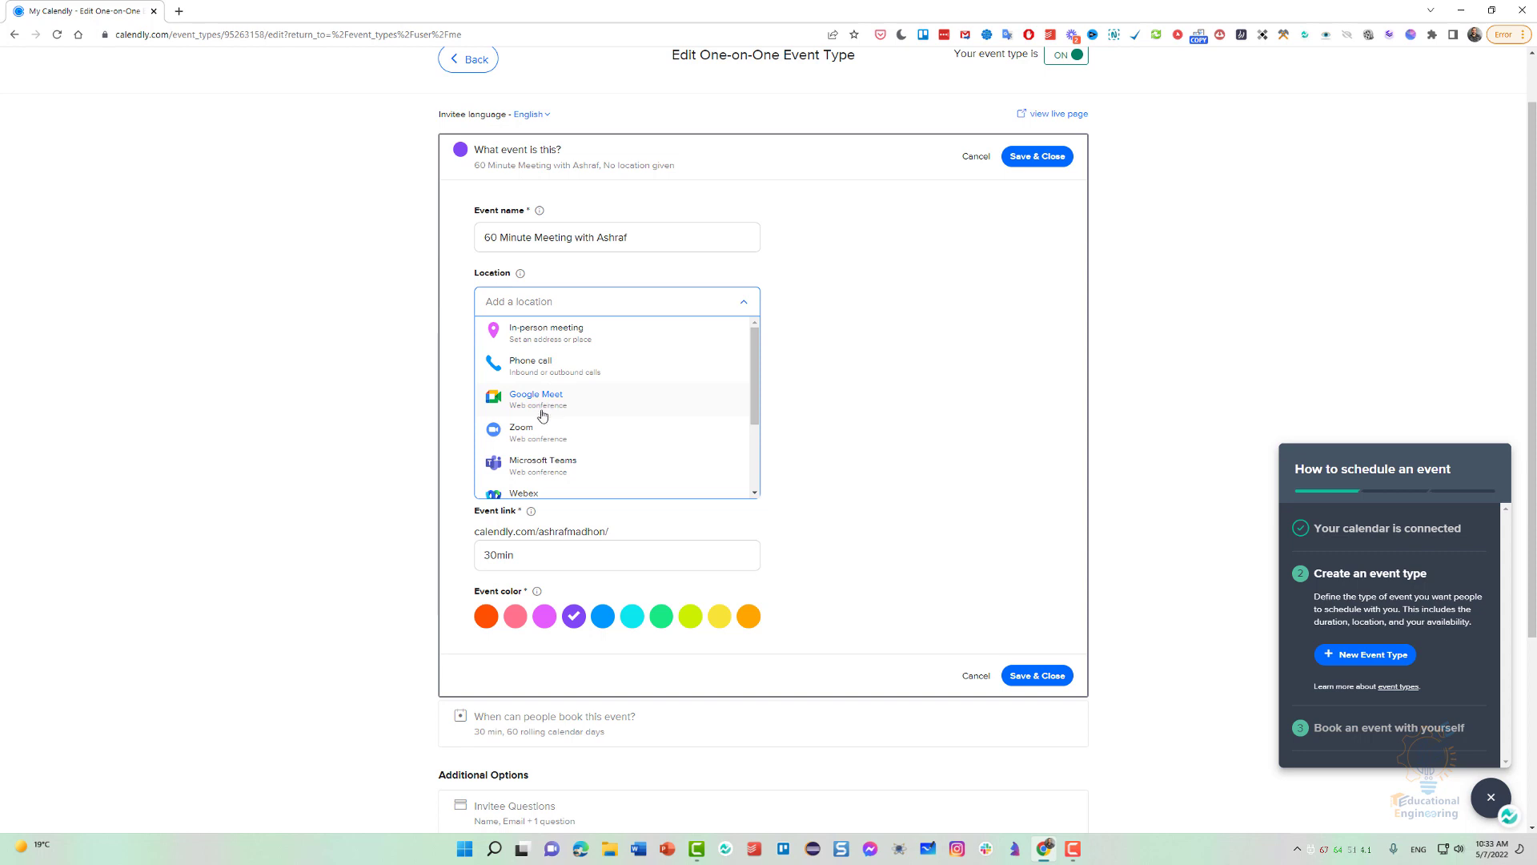
pyautogui.scroll(-2, 543, 432)
pyautogui.scroll(1, 543, 432)
pyautogui.click(545, 436)
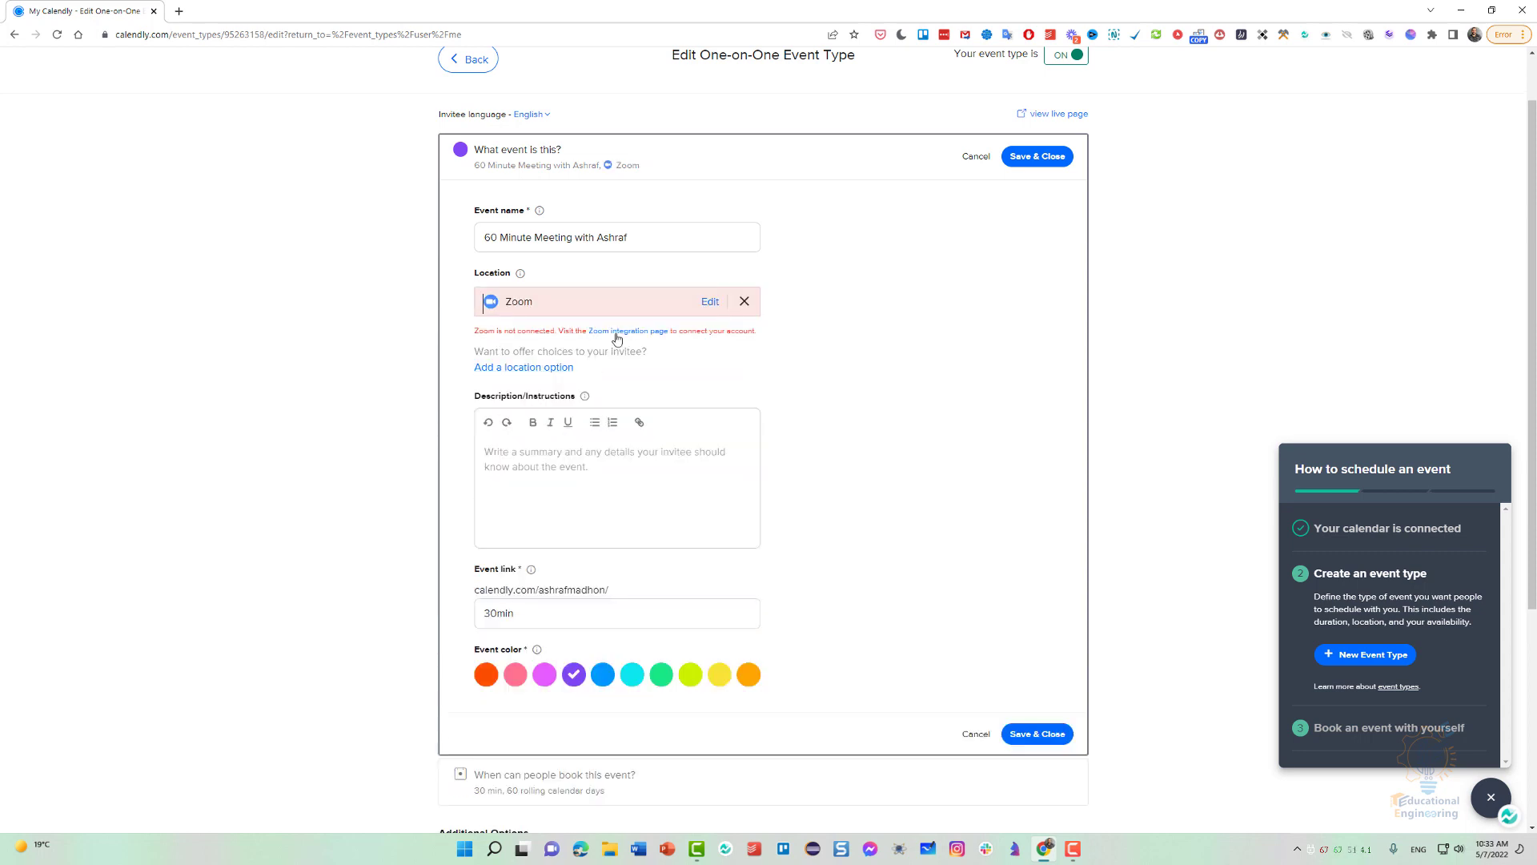
pyautogui.click(745, 301)
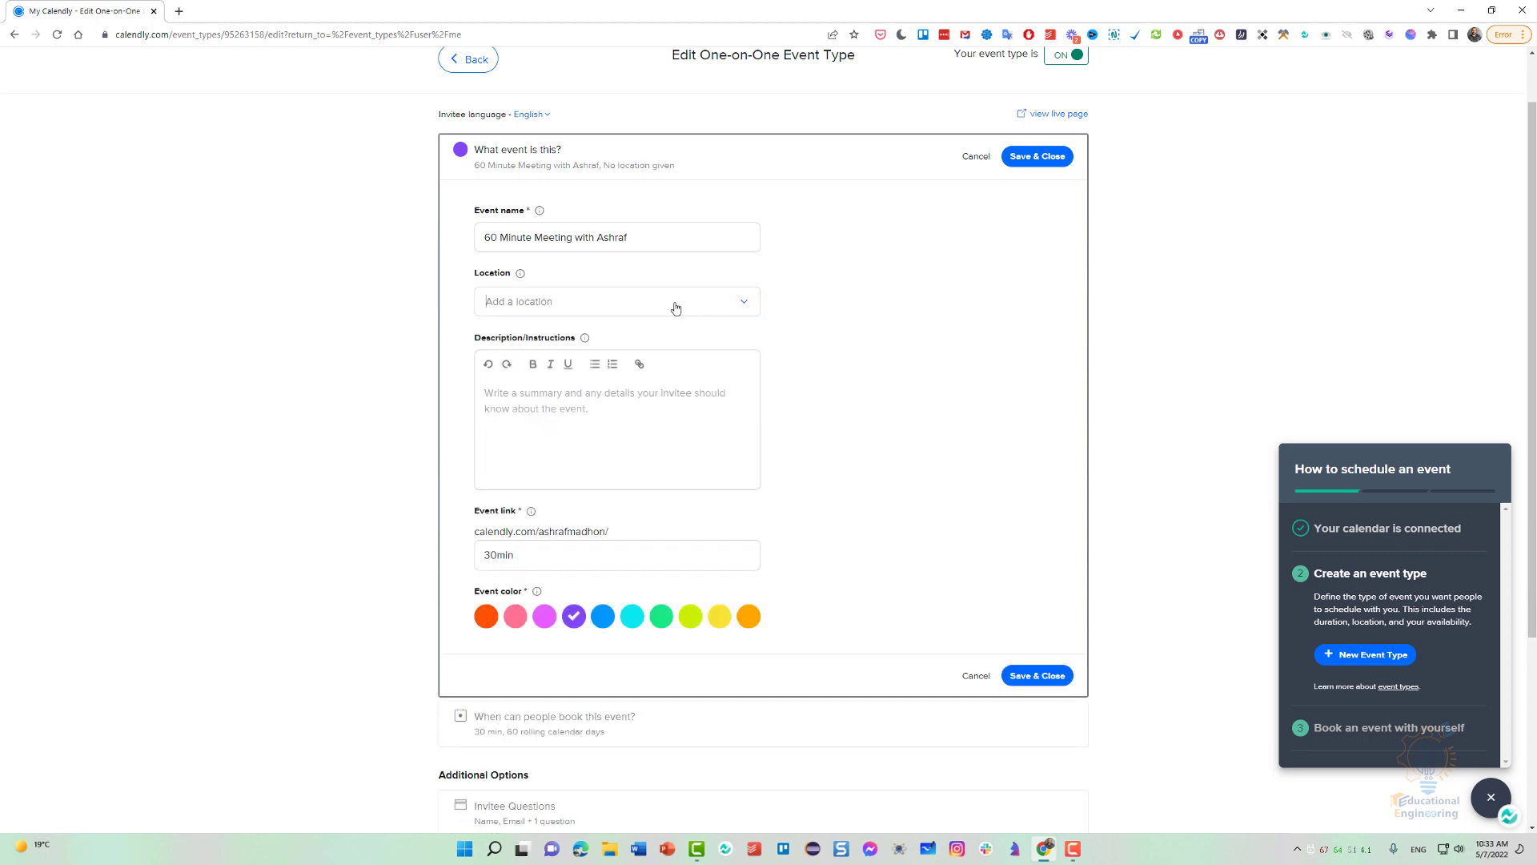
pyautogui.click(645, 311)
pyautogui.scroll(-1, 599, 401)
pyautogui.scroll(-2, 599, 400)
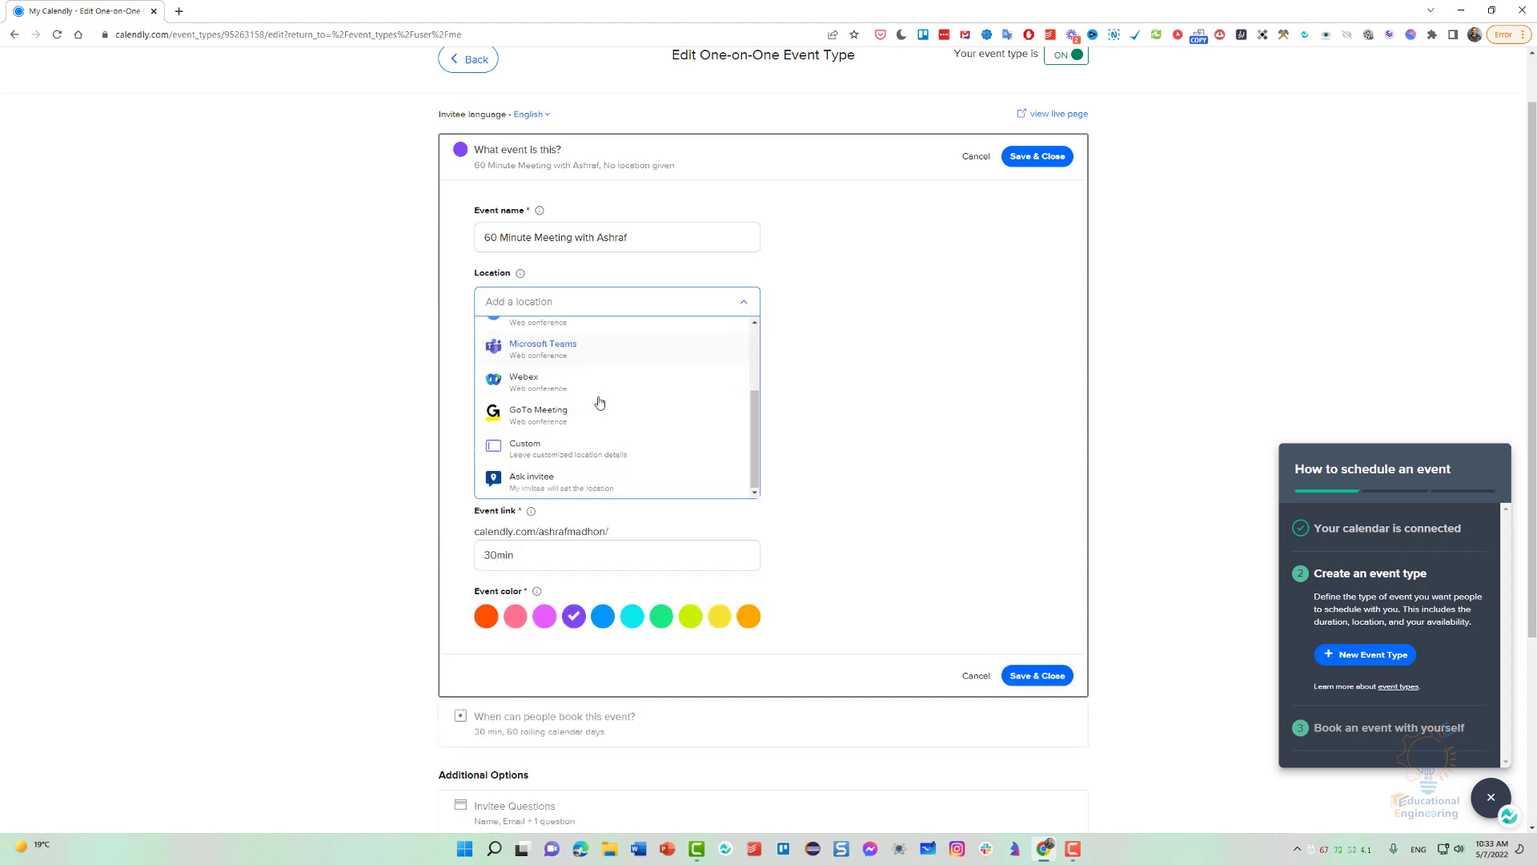
pyautogui.click(589, 453)
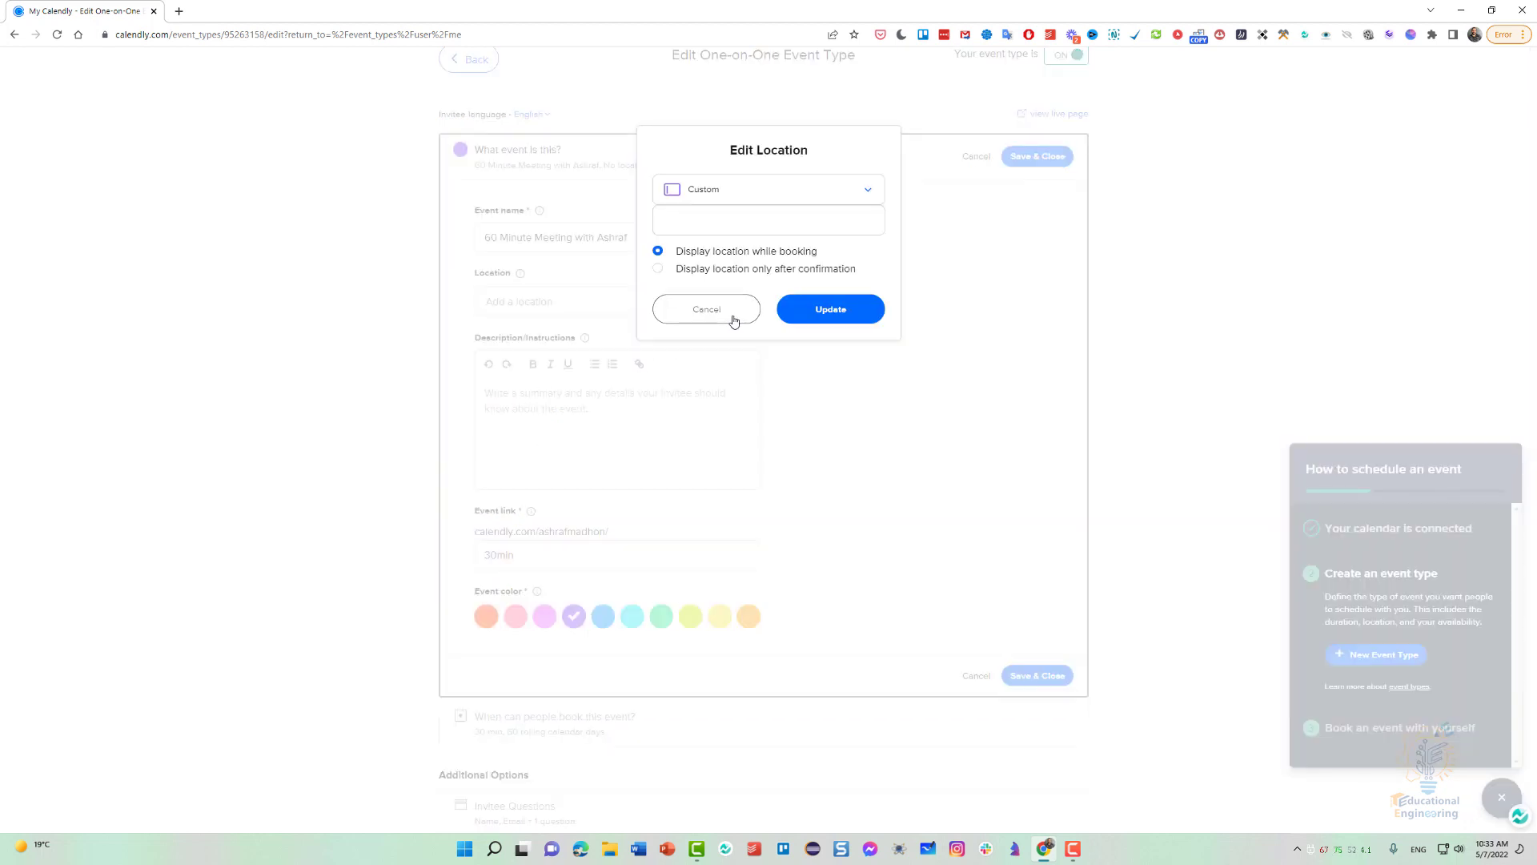
pyautogui.click(734, 318)
# Set the event's location to Google Meet and start editing its description.
pyautogui.click(542, 301)
pyautogui.click(535, 400)
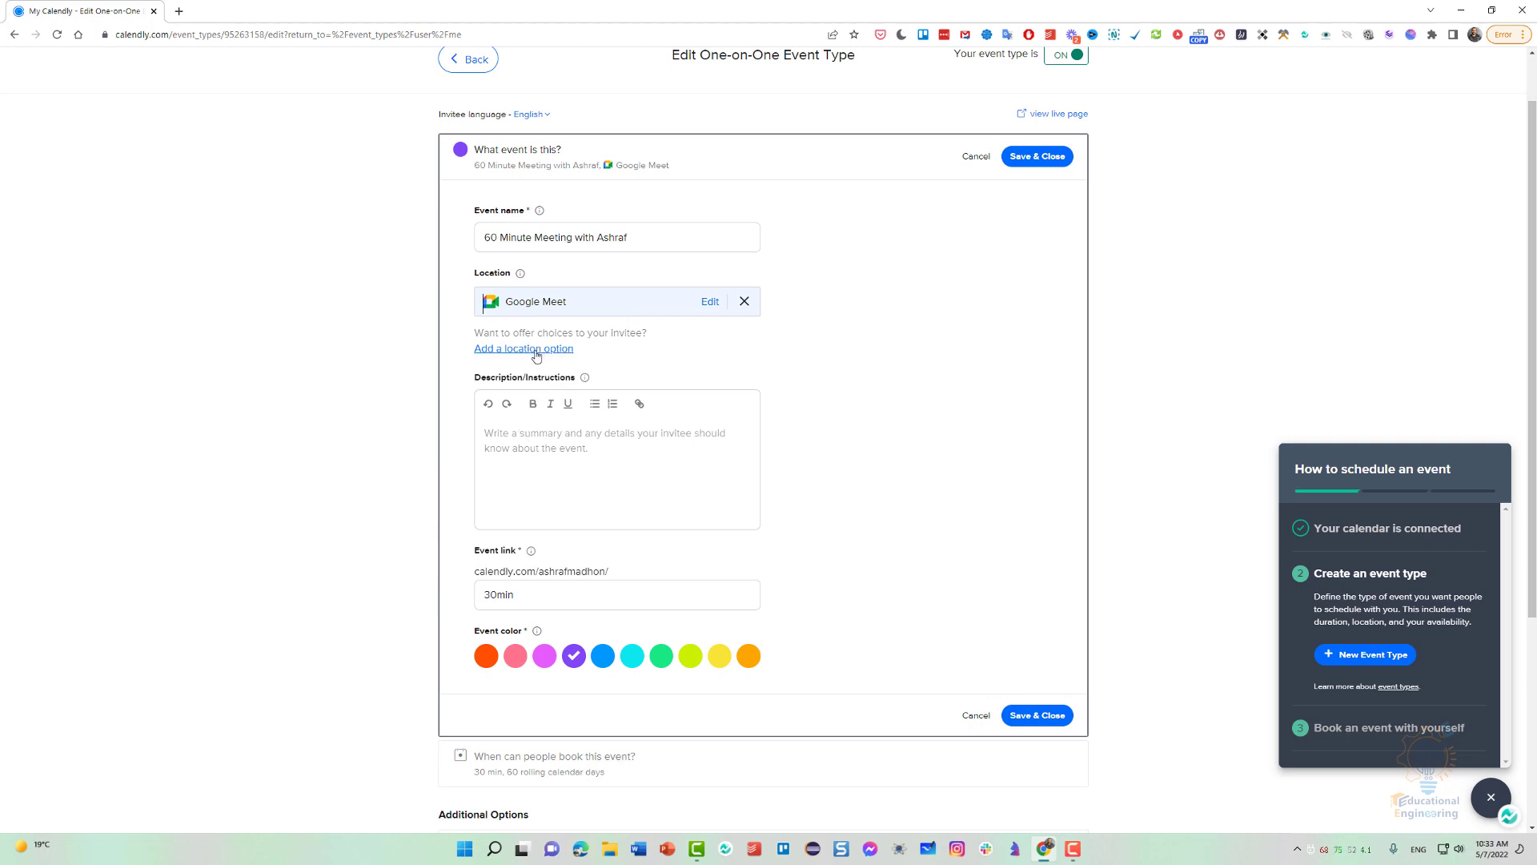
pyautogui.click(563, 448)
pyautogui.scroll(-1, 564, 412)
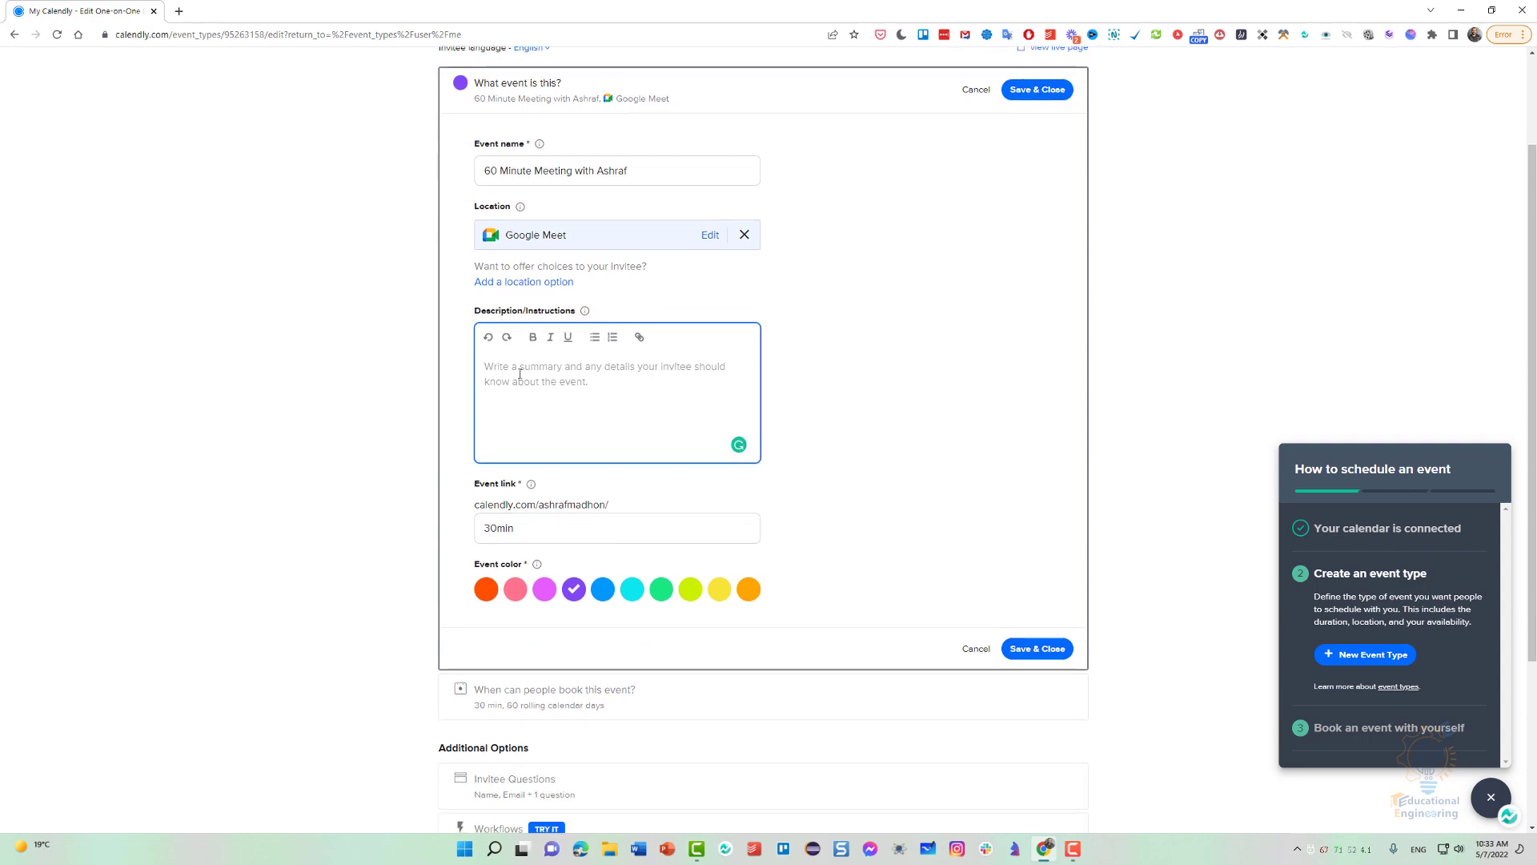
# Set the event link to "60min", choose the orange-red event color and save the "What event is this?" section.
pyautogui.scroll(-1, 520, 374)
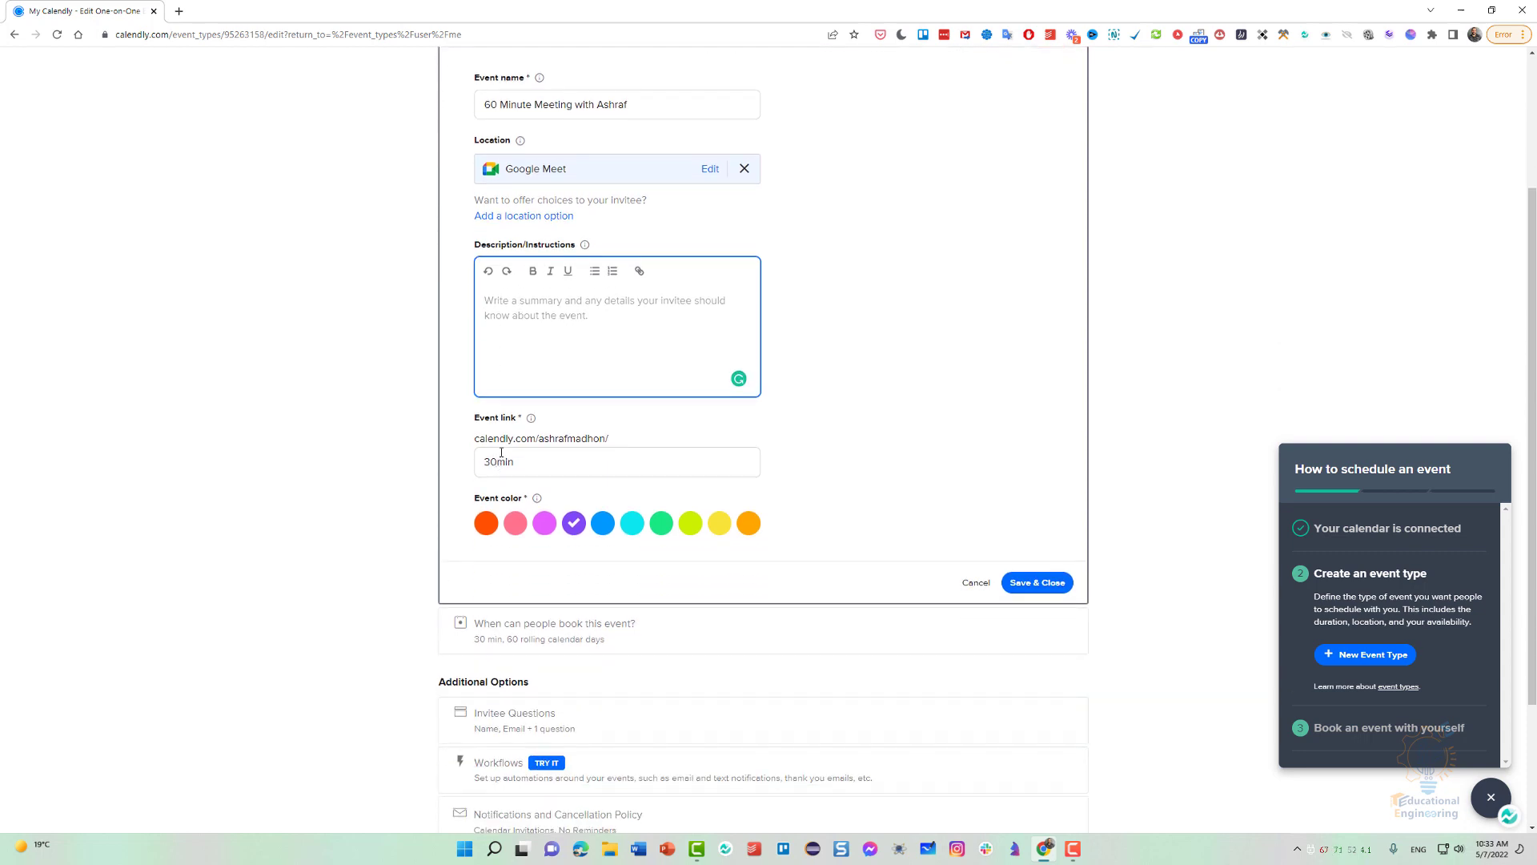
pyautogui.moveTo(495, 464); pyautogui.dragTo(467, 465)
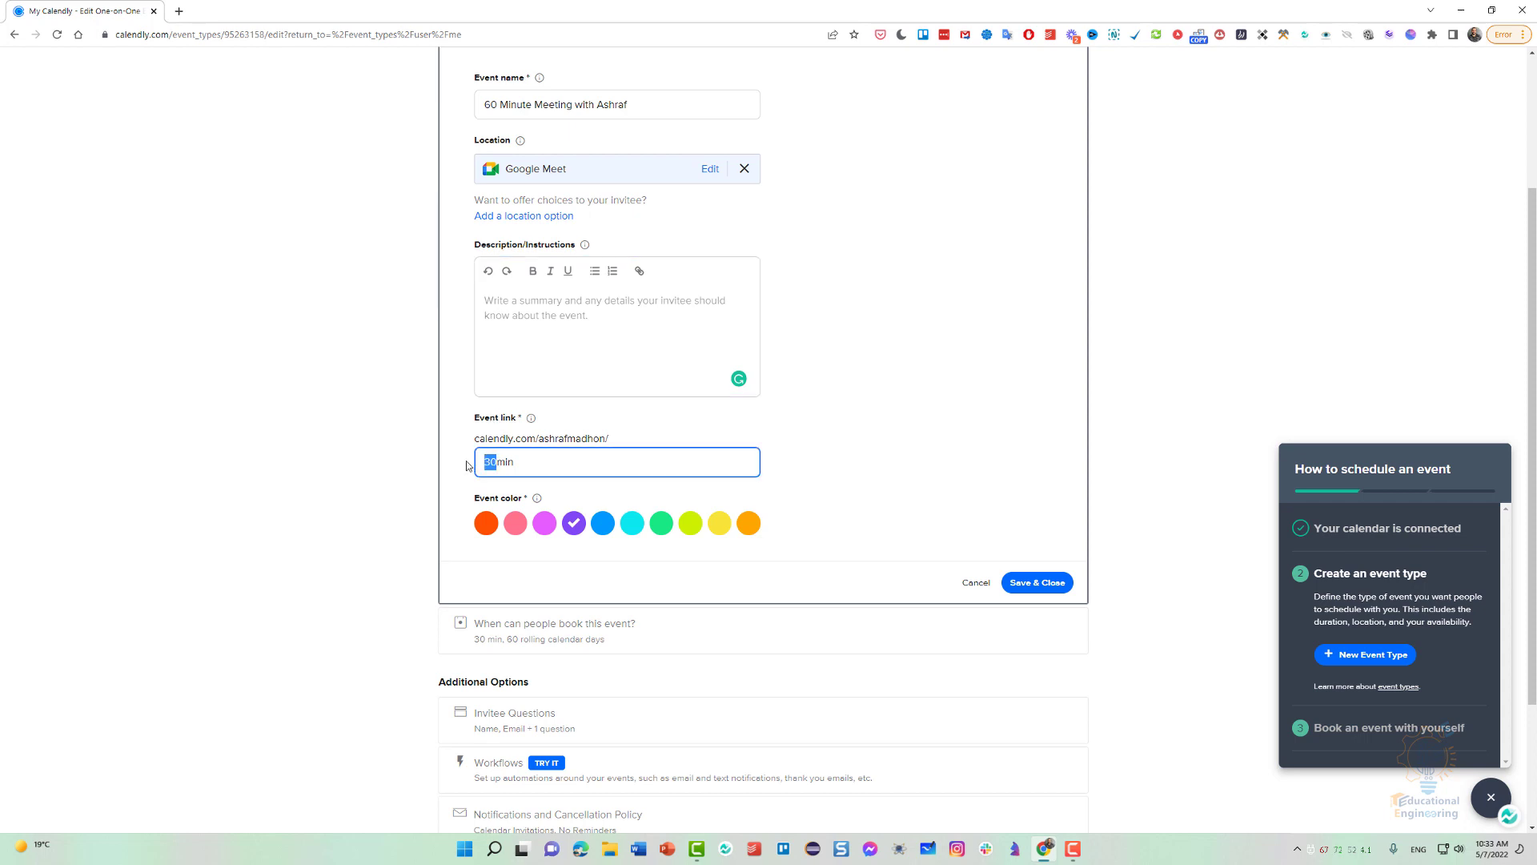
pyautogui.write('60')
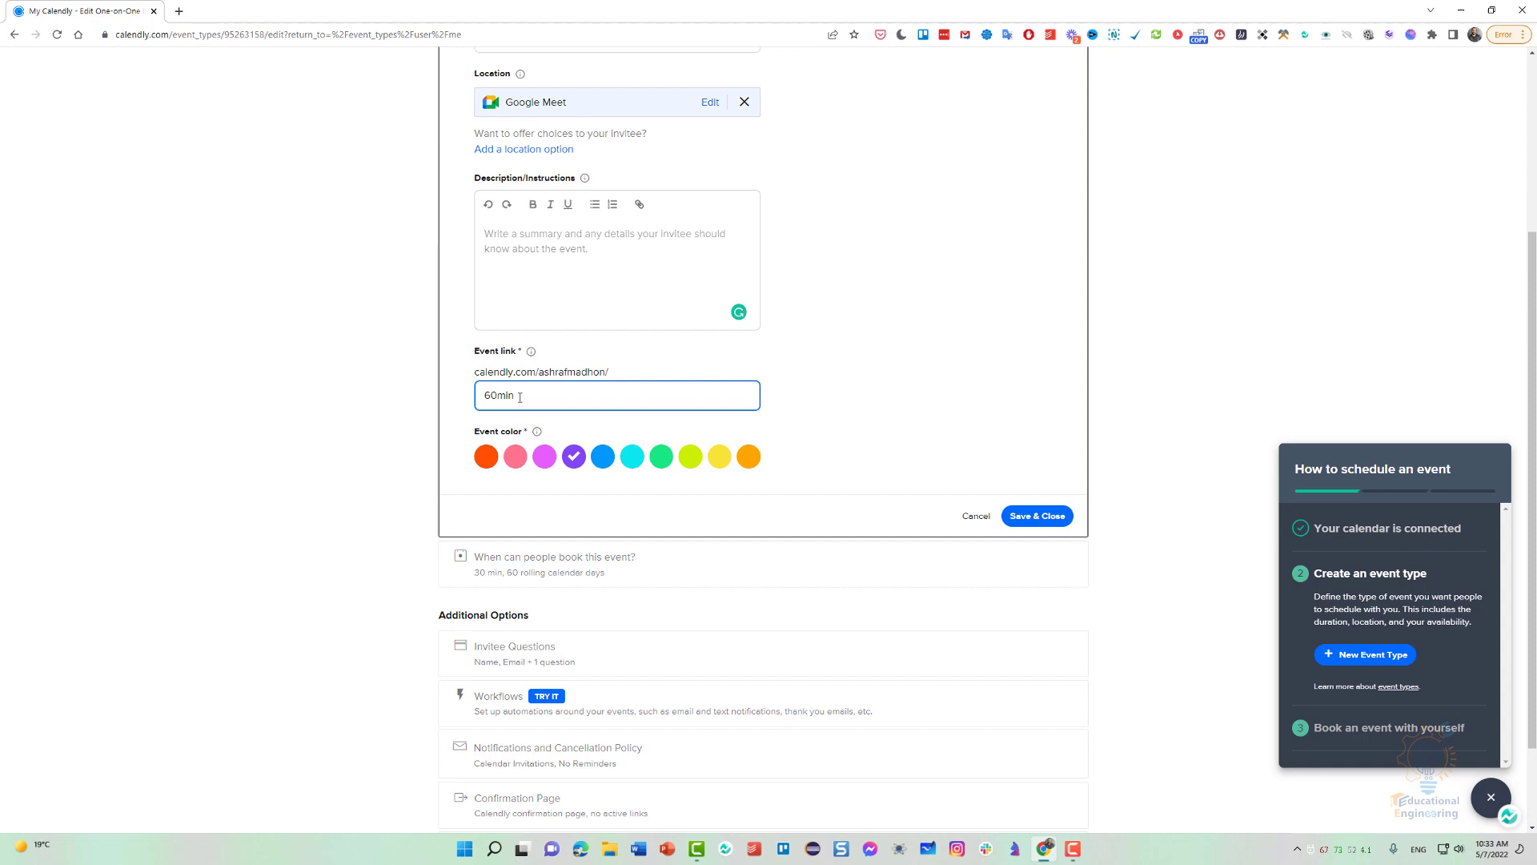
pyautogui.click(602, 456)
pyautogui.click(486, 458)
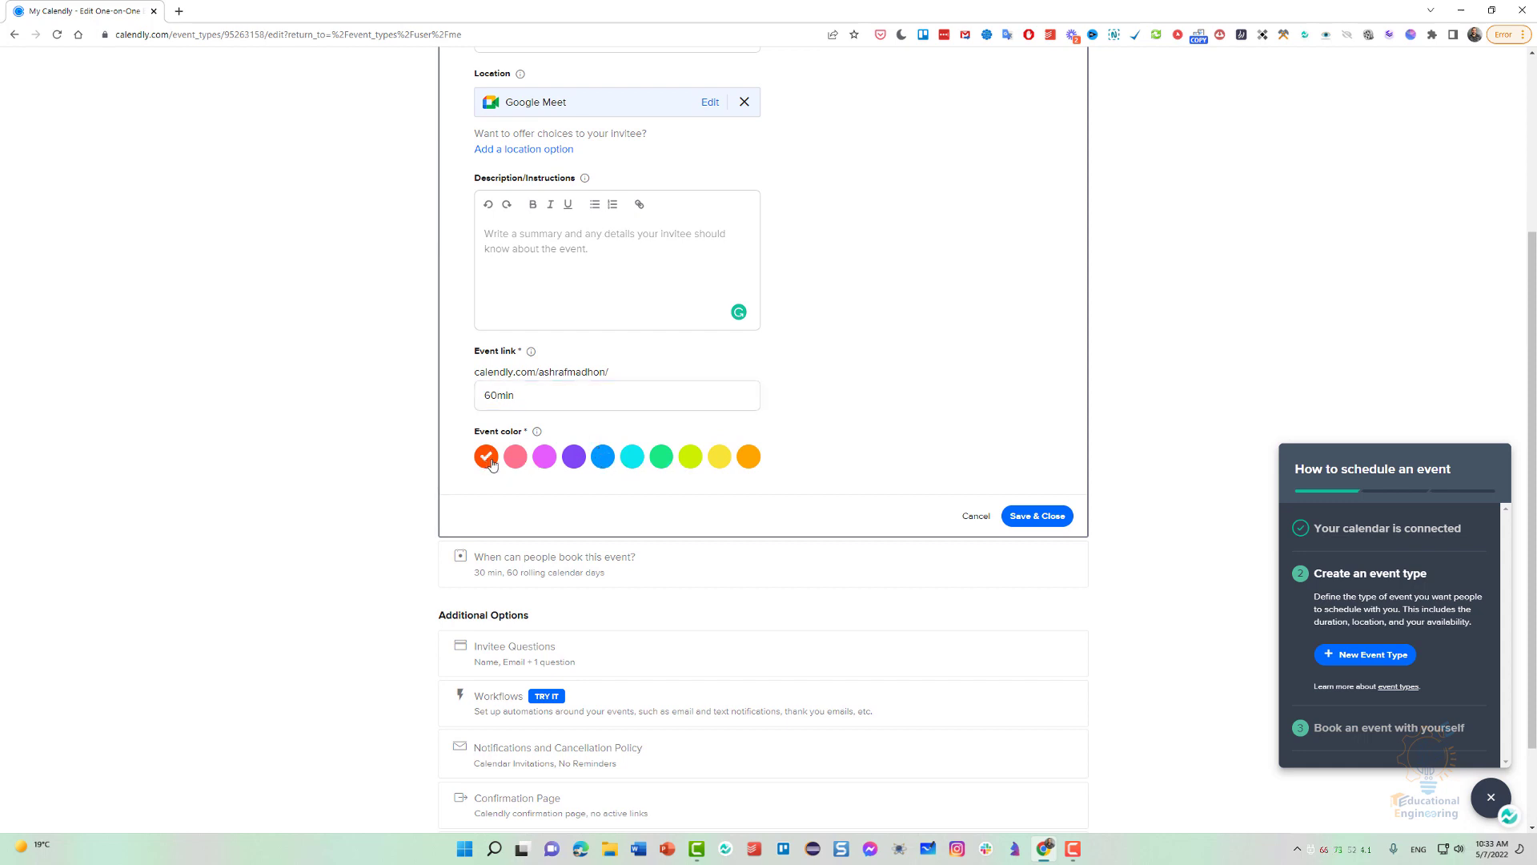
pyautogui.click(1033, 519)
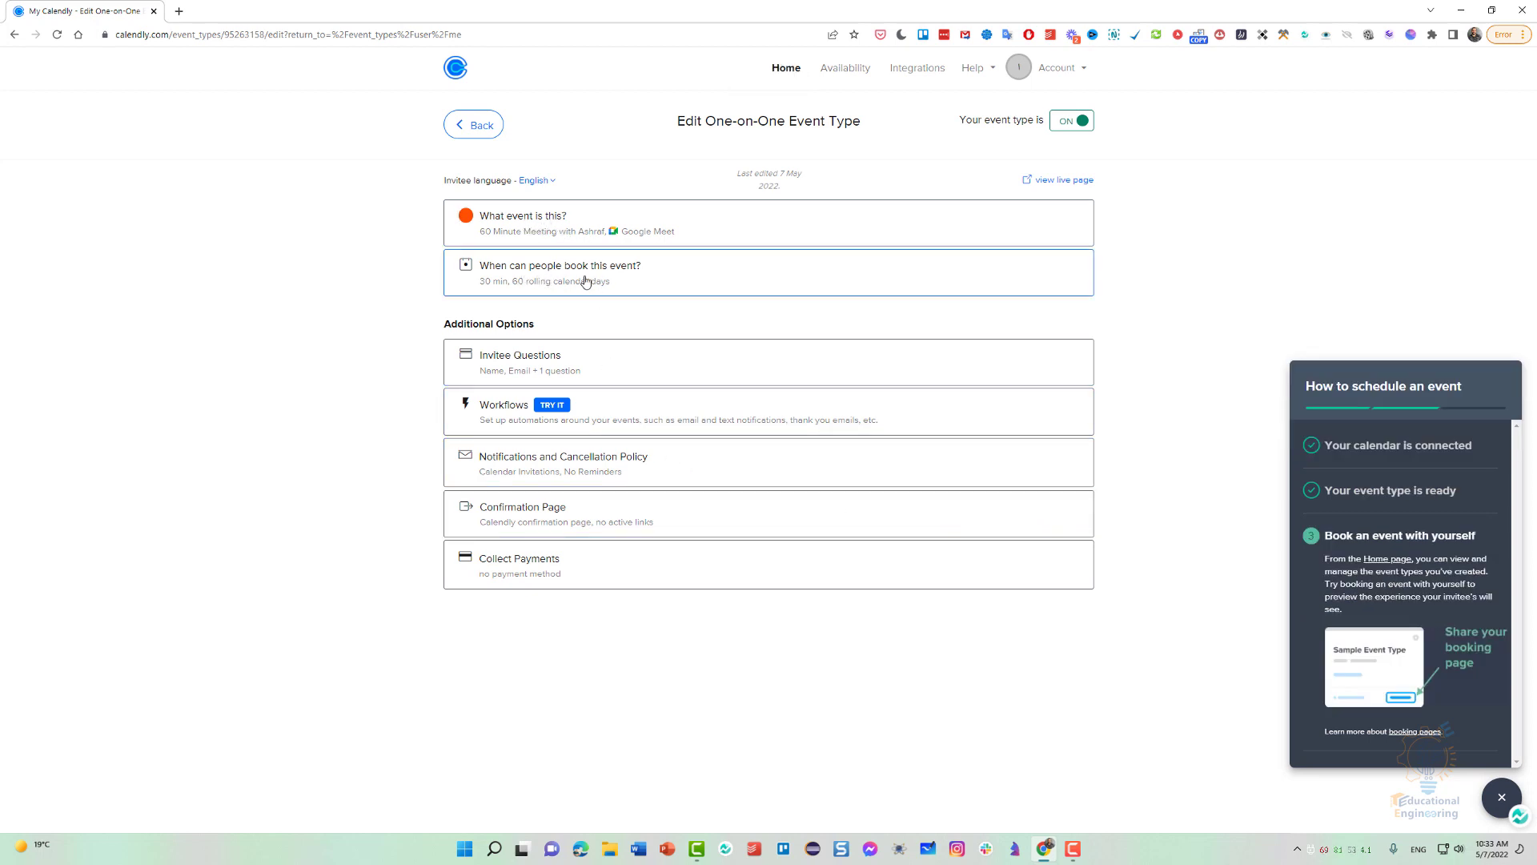
# Expand the "When can people book this event?" section and set the event's duration to 60 min.
pyautogui.click(638, 278)
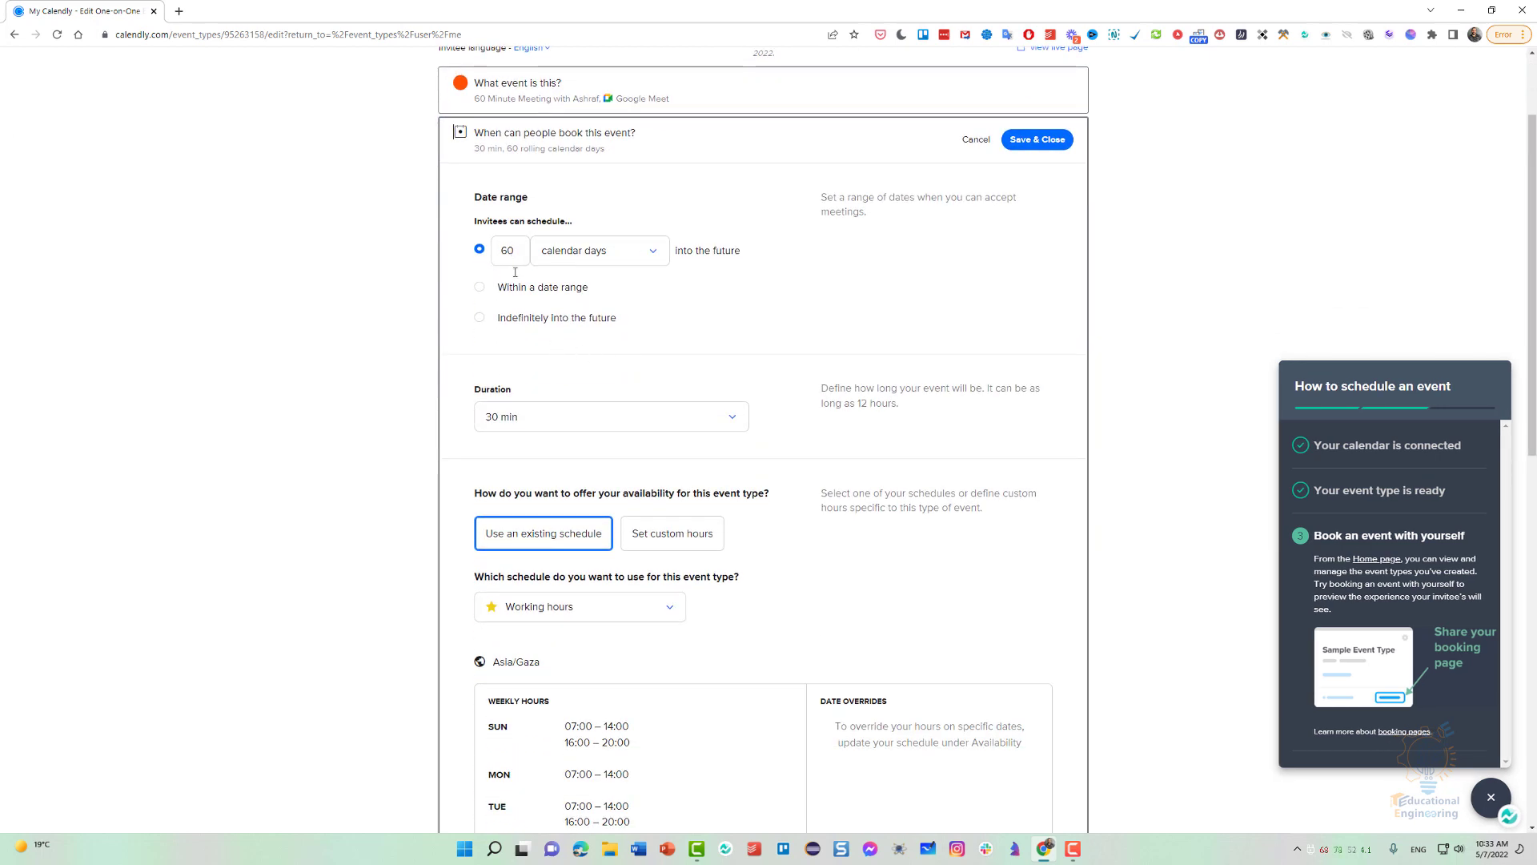
pyautogui.click(508, 418)
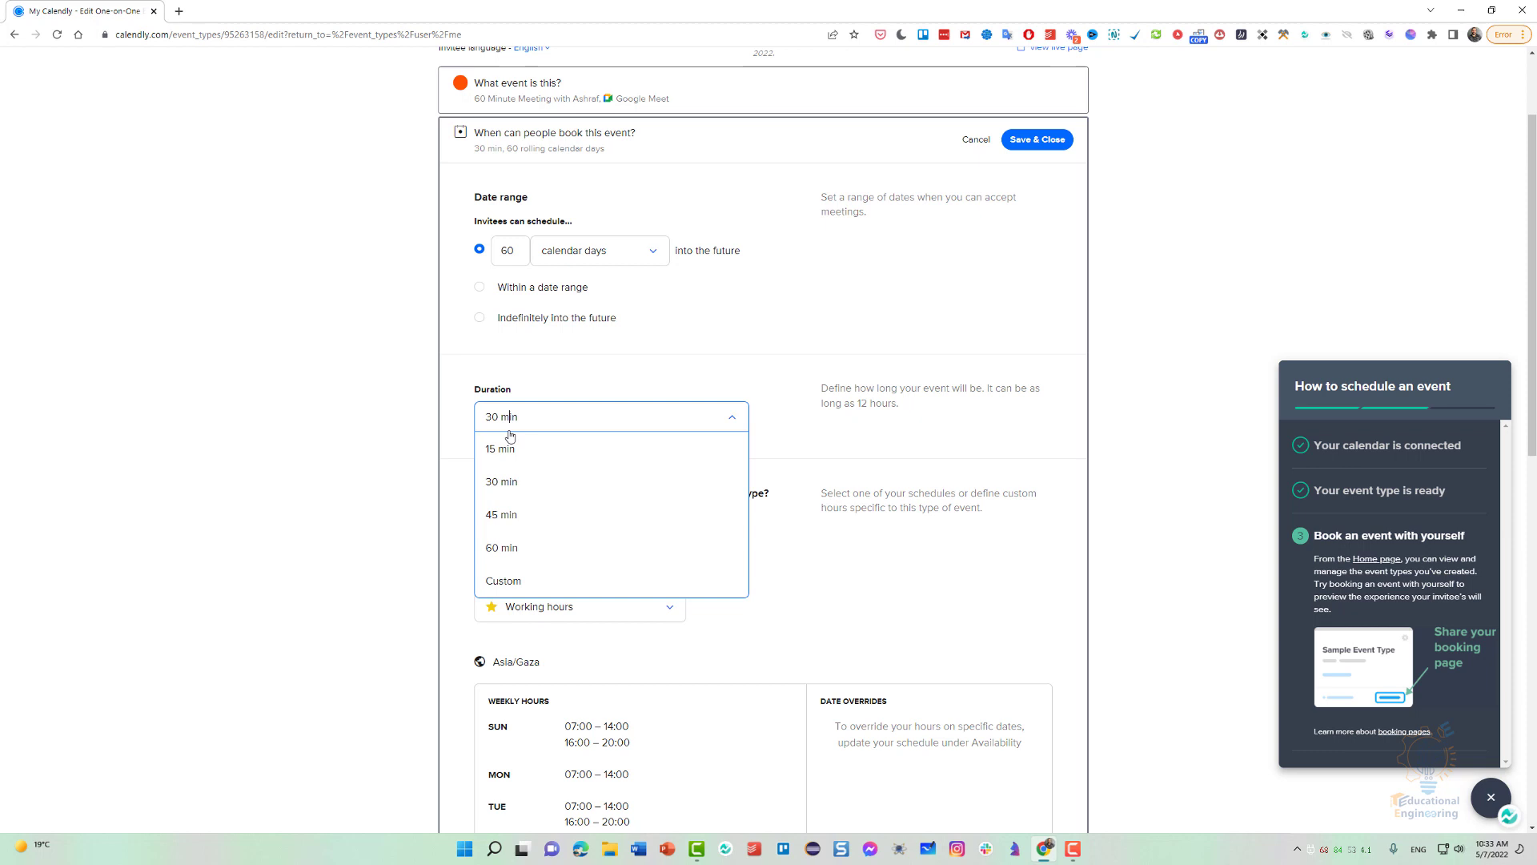
pyautogui.click(503, 548)
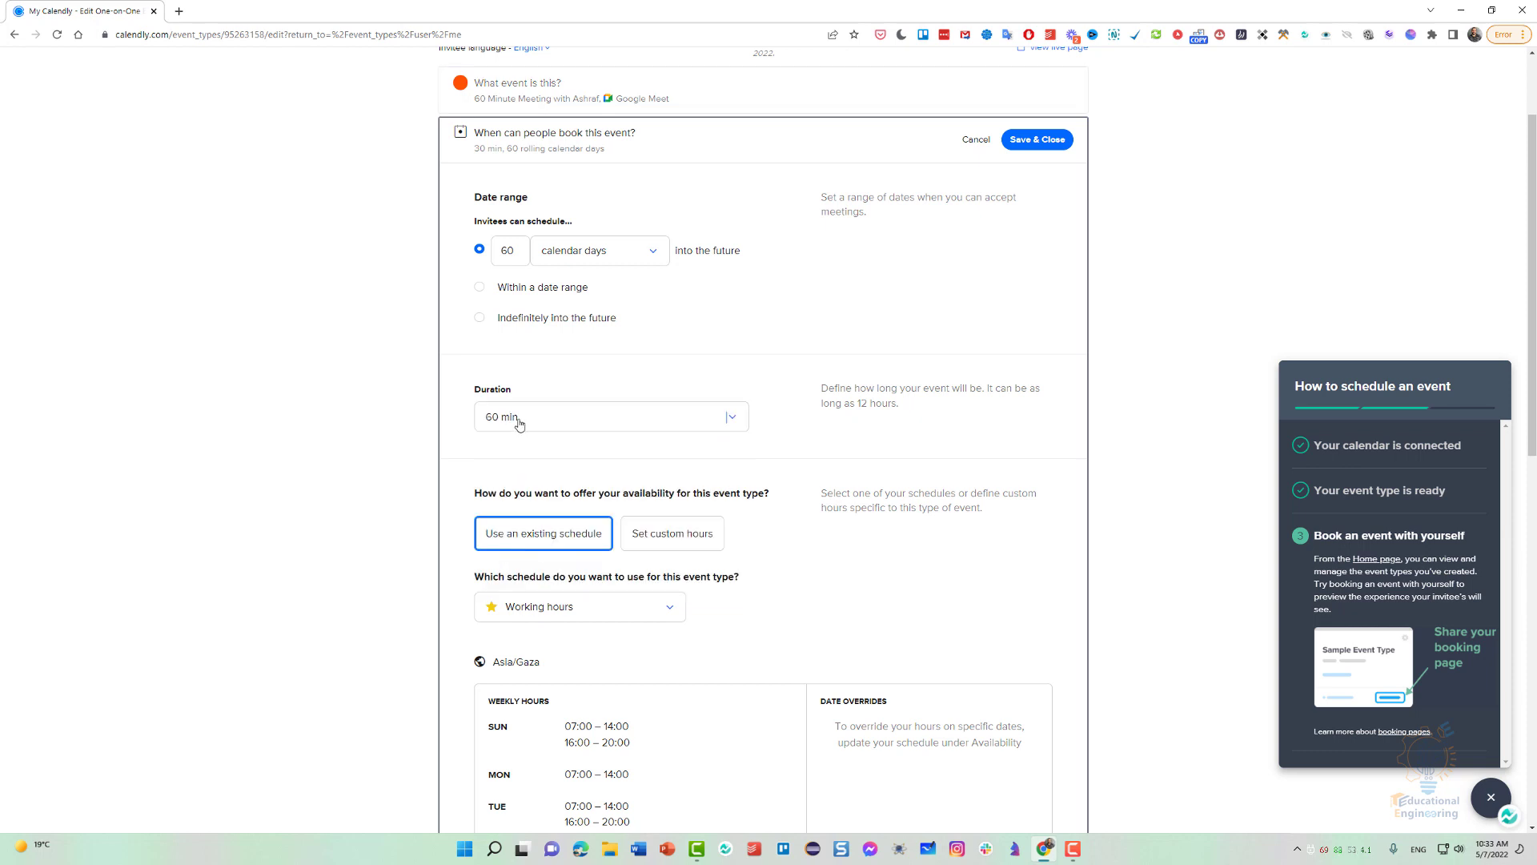
# Try custom hours for the event's availability and switch back to using an existing schedule.
pyautogui.scroll(-3, 529, 424)
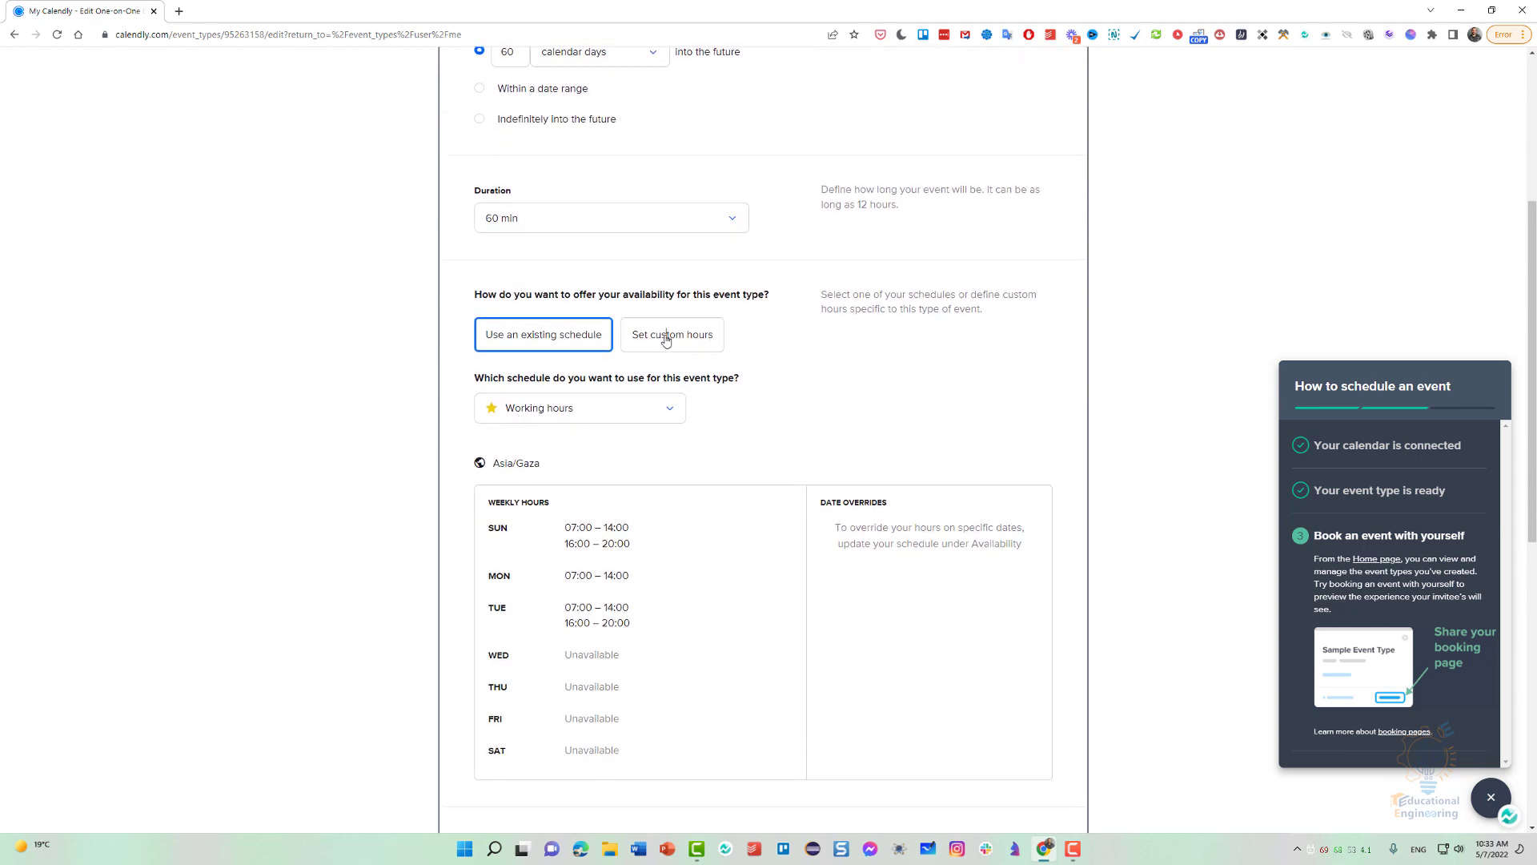
pyautogui.click(667, 334)
pyautogui.scroll(-3, 663, 510)
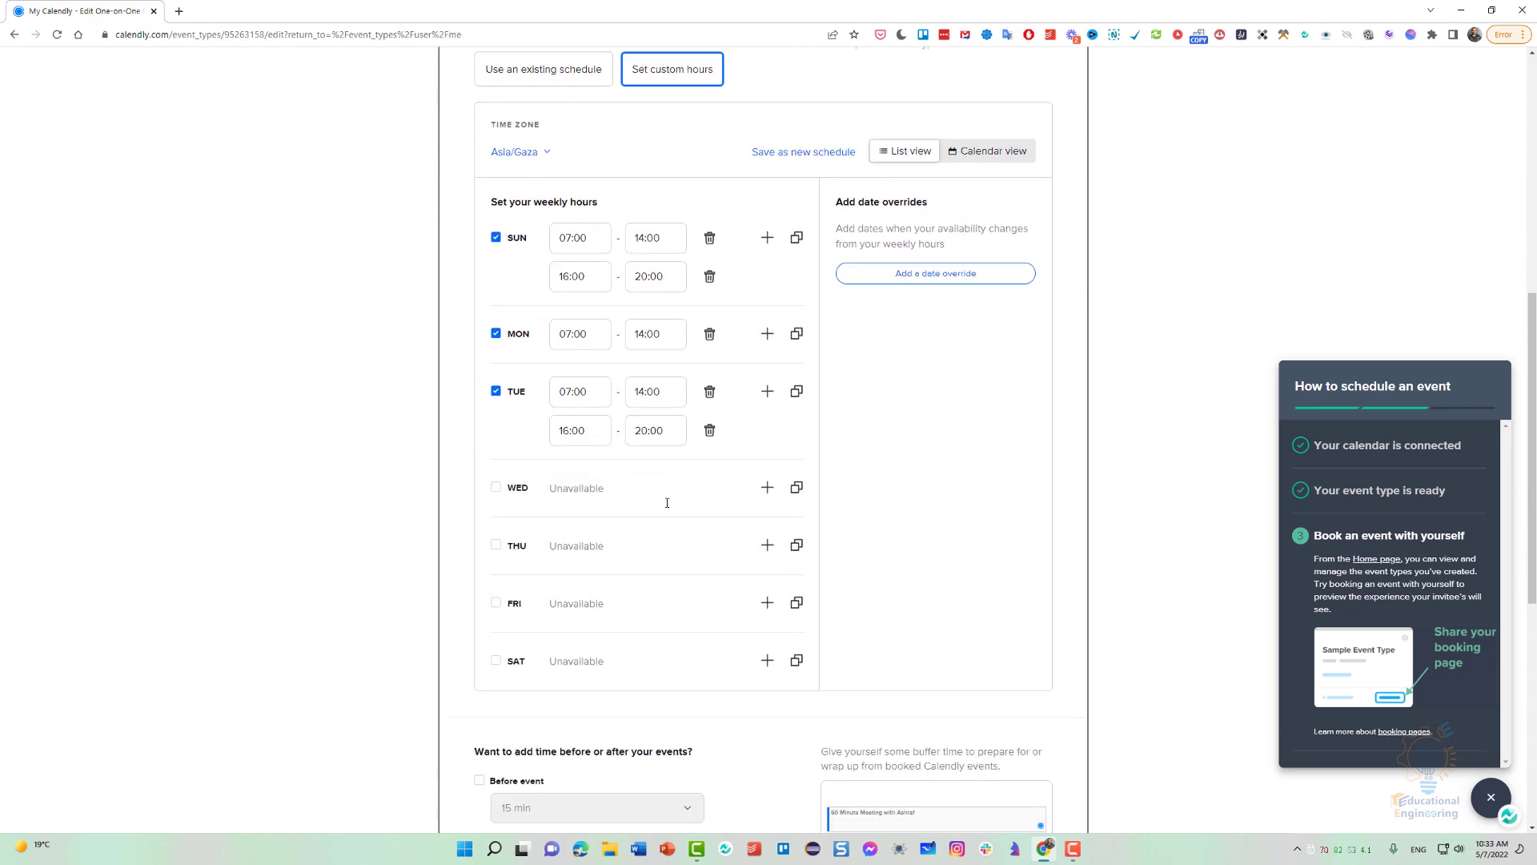
pyautogui.scroll(3, 666, 495)
pyautogui.scroll(-1, 657, 447)
pyautogui.click(551, 206)
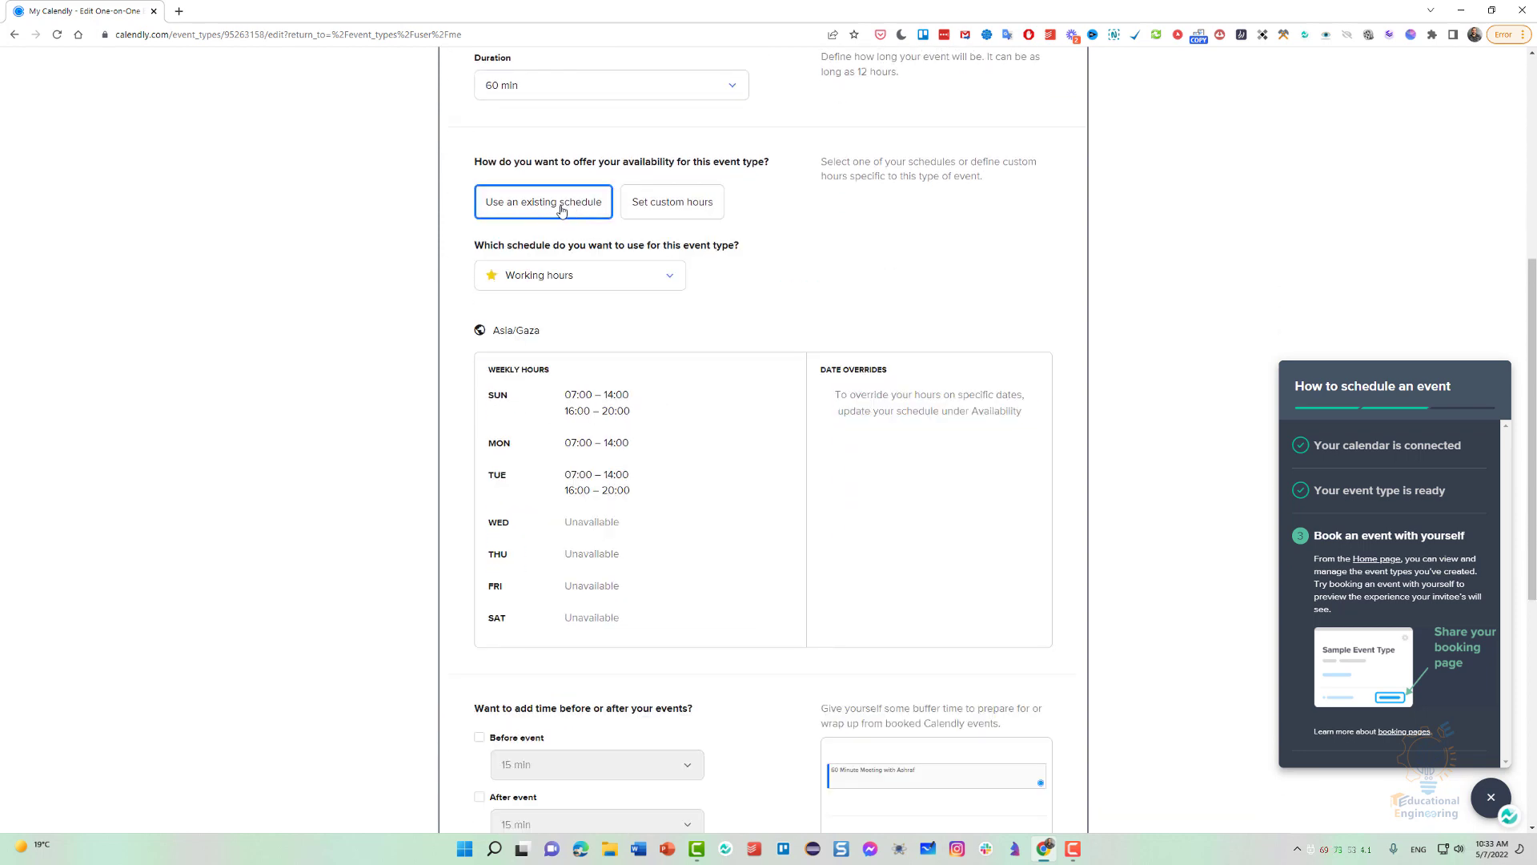
# Compare the available schedules and assign the "center" schedule to the event type.
pyautogui.click(558, 276)
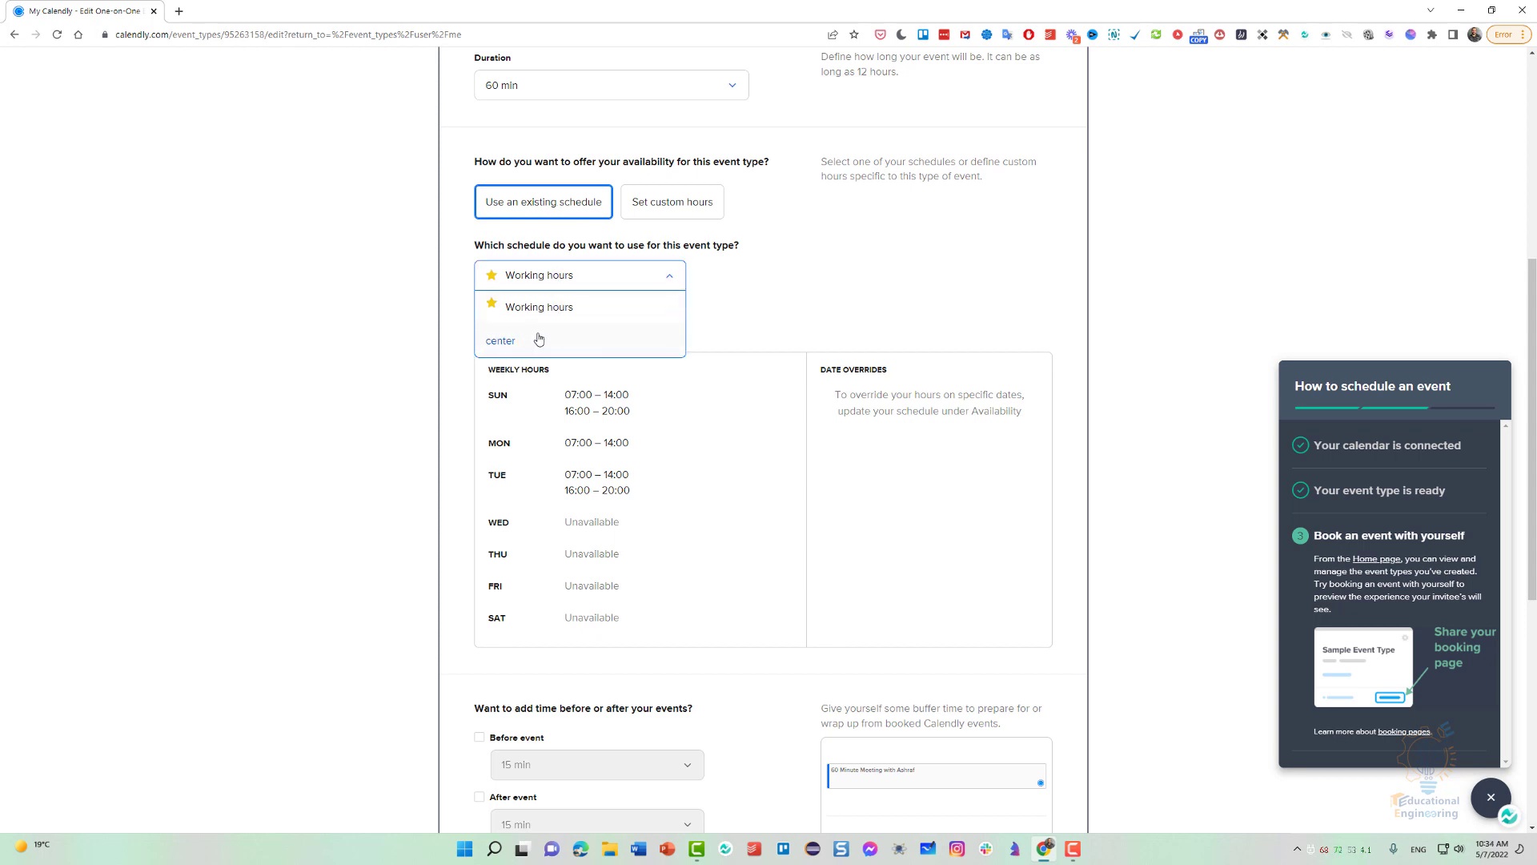
pyautogui.click(538, 338)
pyautogui.click(543, 279)
pyautogui.click(532, 306)
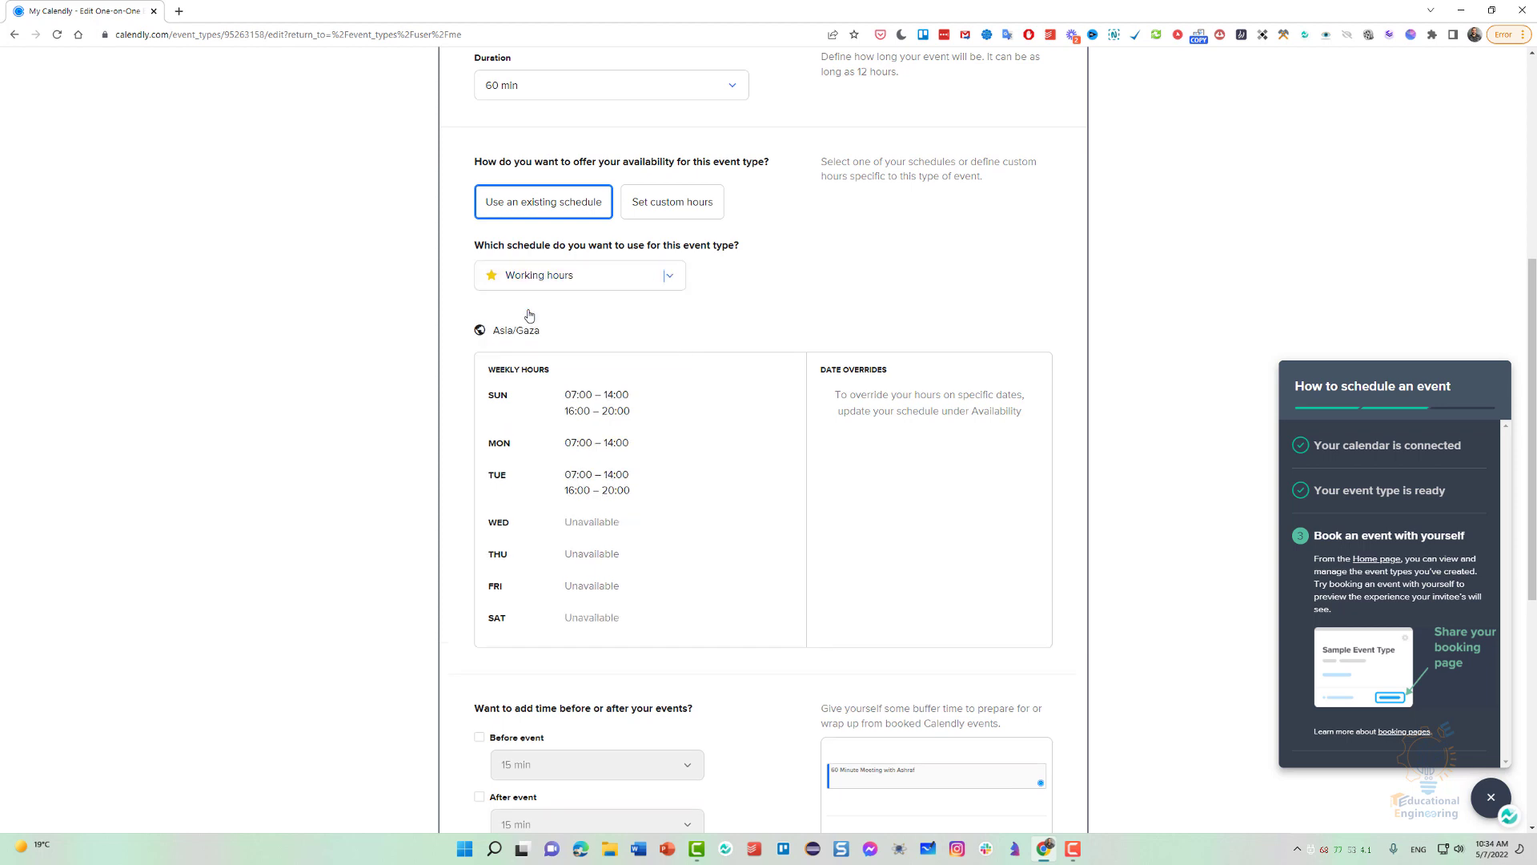
pyautogui.click(551, 276)
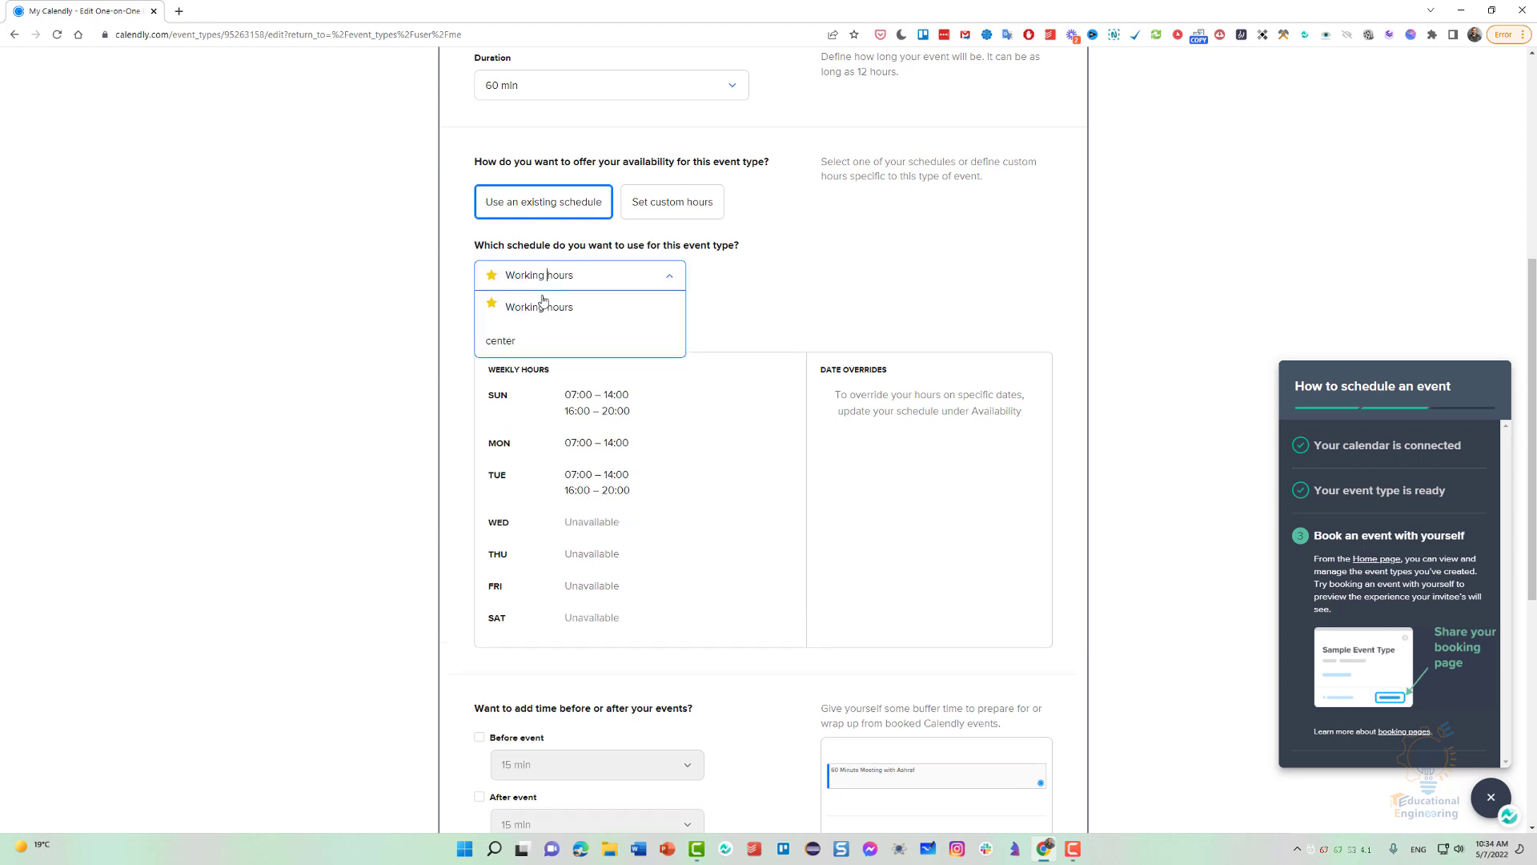
pyautogui.click(538, 338)
# Enable buffer time before and after the event and set both buffers to 5 min.
pyautogui.scroll(-3, 386, 362)
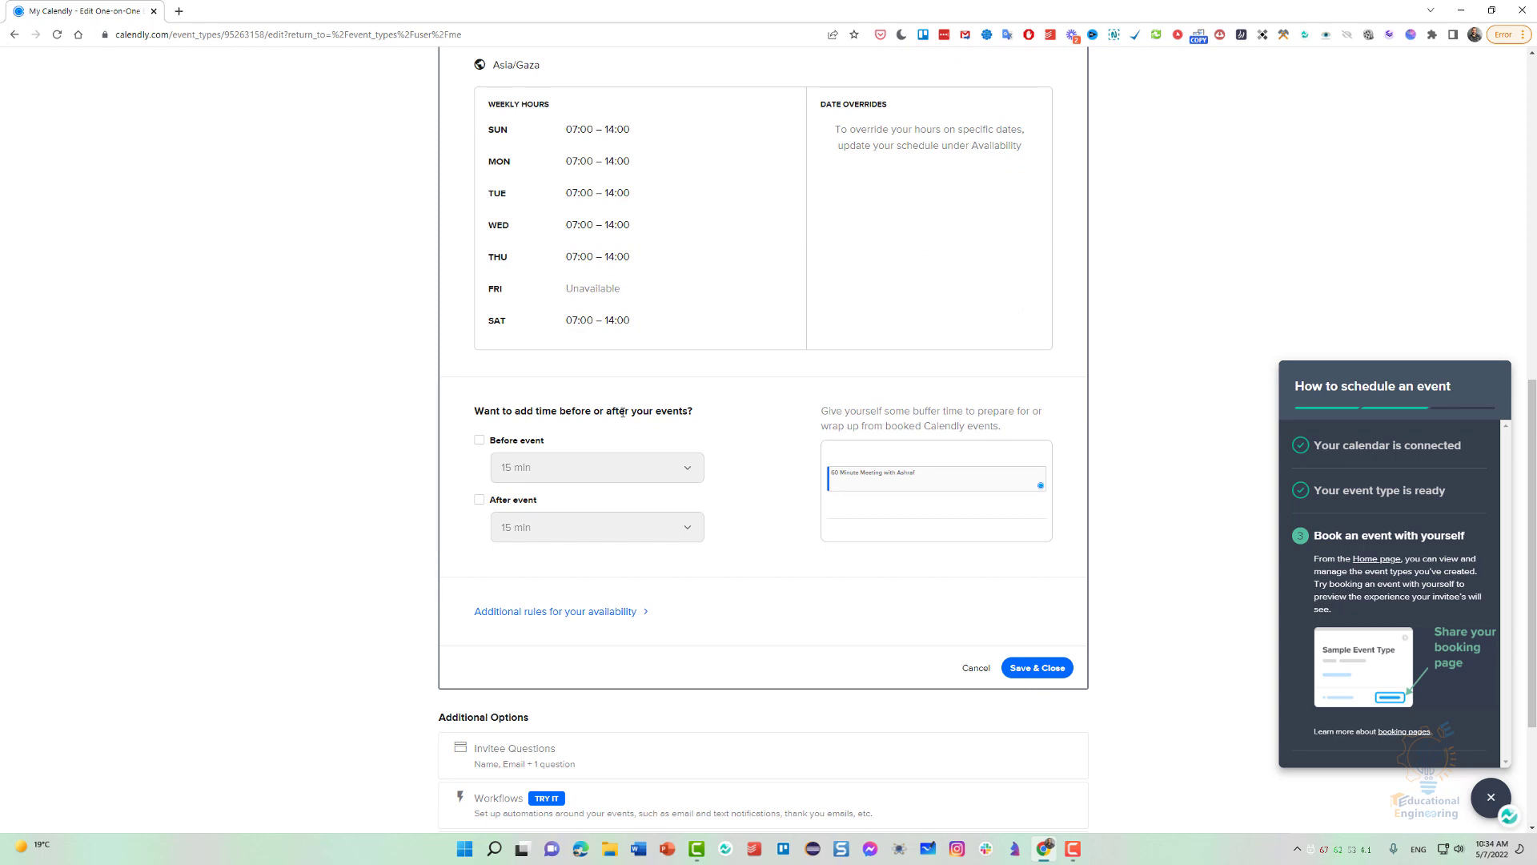
pyautogui.click(479, 441)
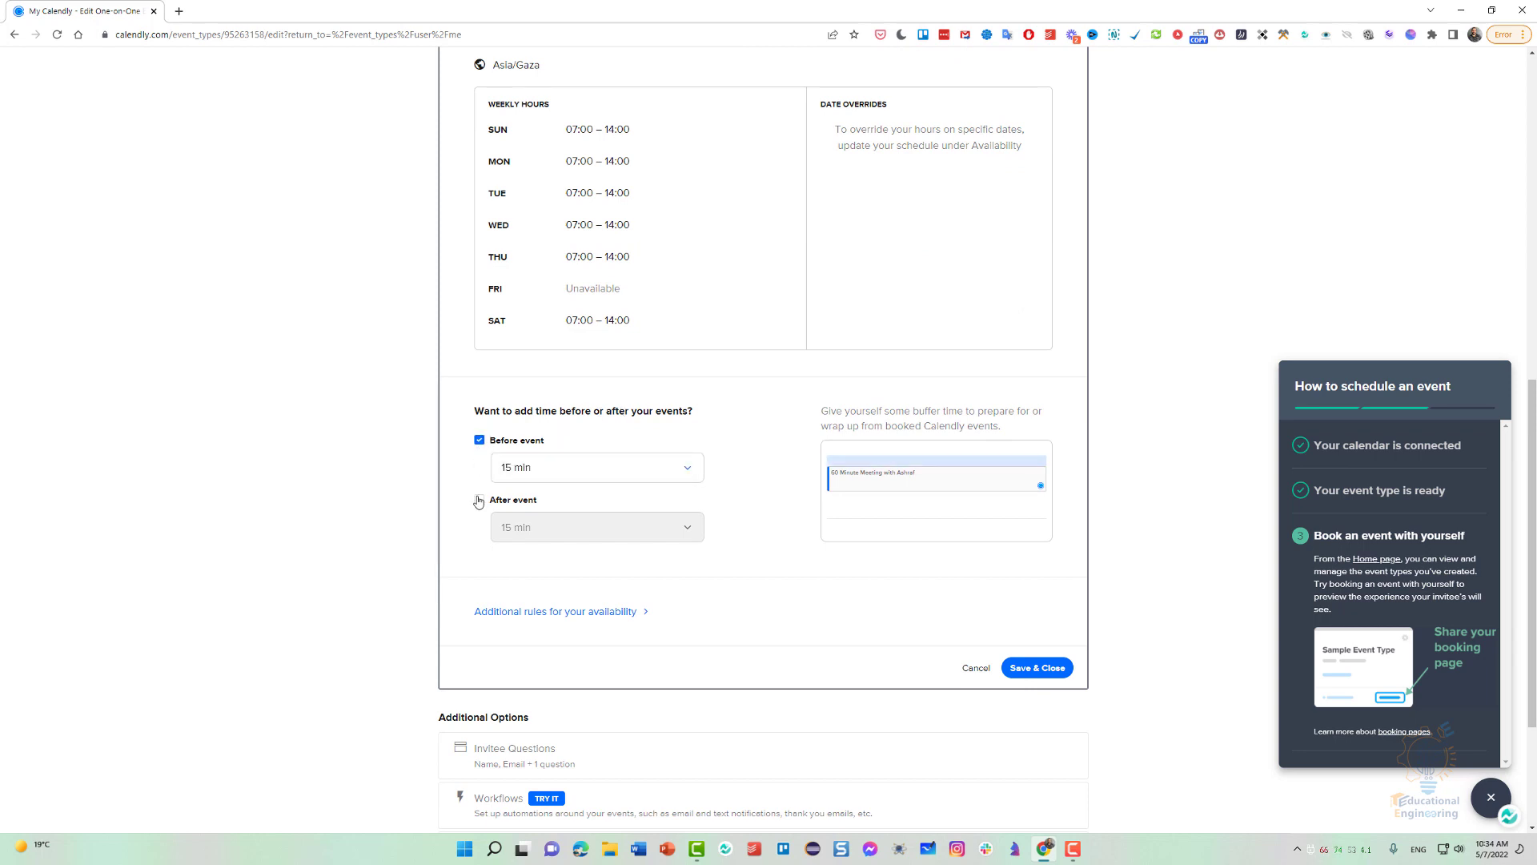
pyautogui.click(479, 499)
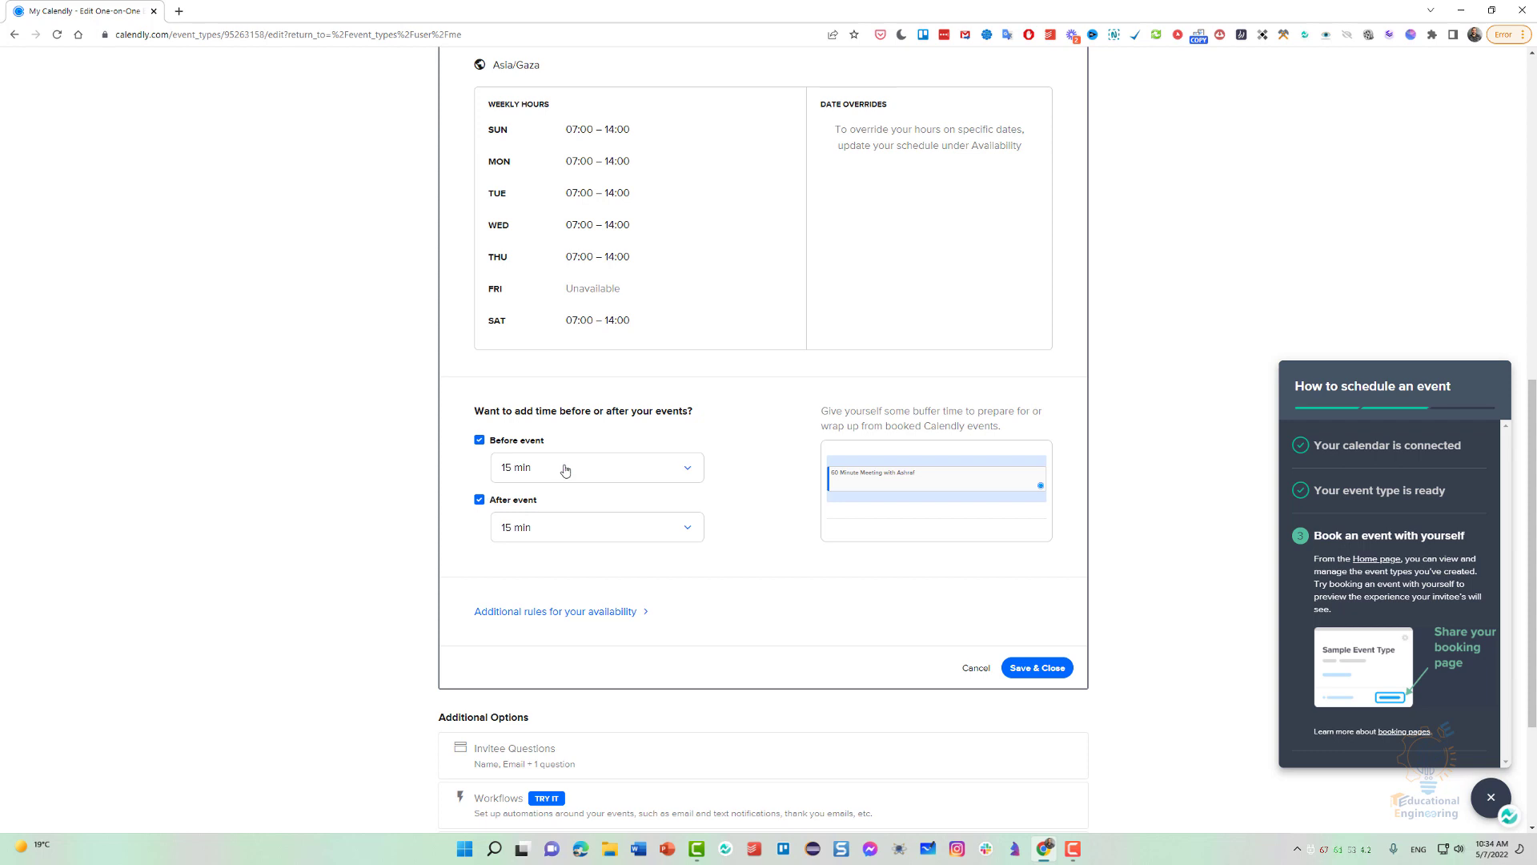
pyautogui.click(568, 468)
pyautogui.click(557, 498)
pyautogui.click(545, 524)
pyautogui.click(539, 553)
# Review the event's date range, duration, weekly hours and buffers, and save the booking settings.
pyautogui.scroll(5, 415, 521)
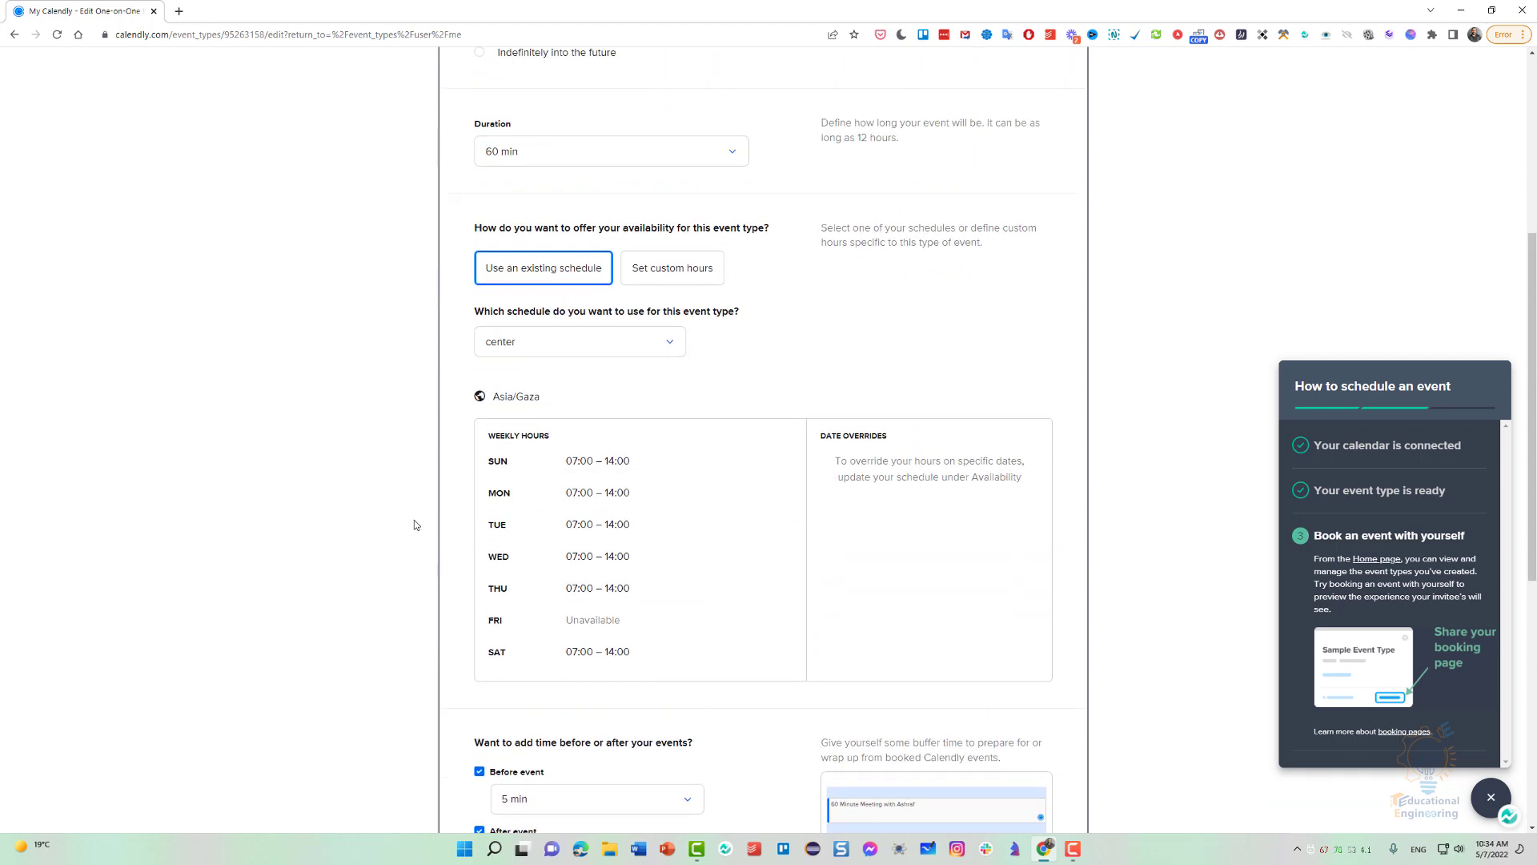
pyautogui.scroll(3, 415, 522)
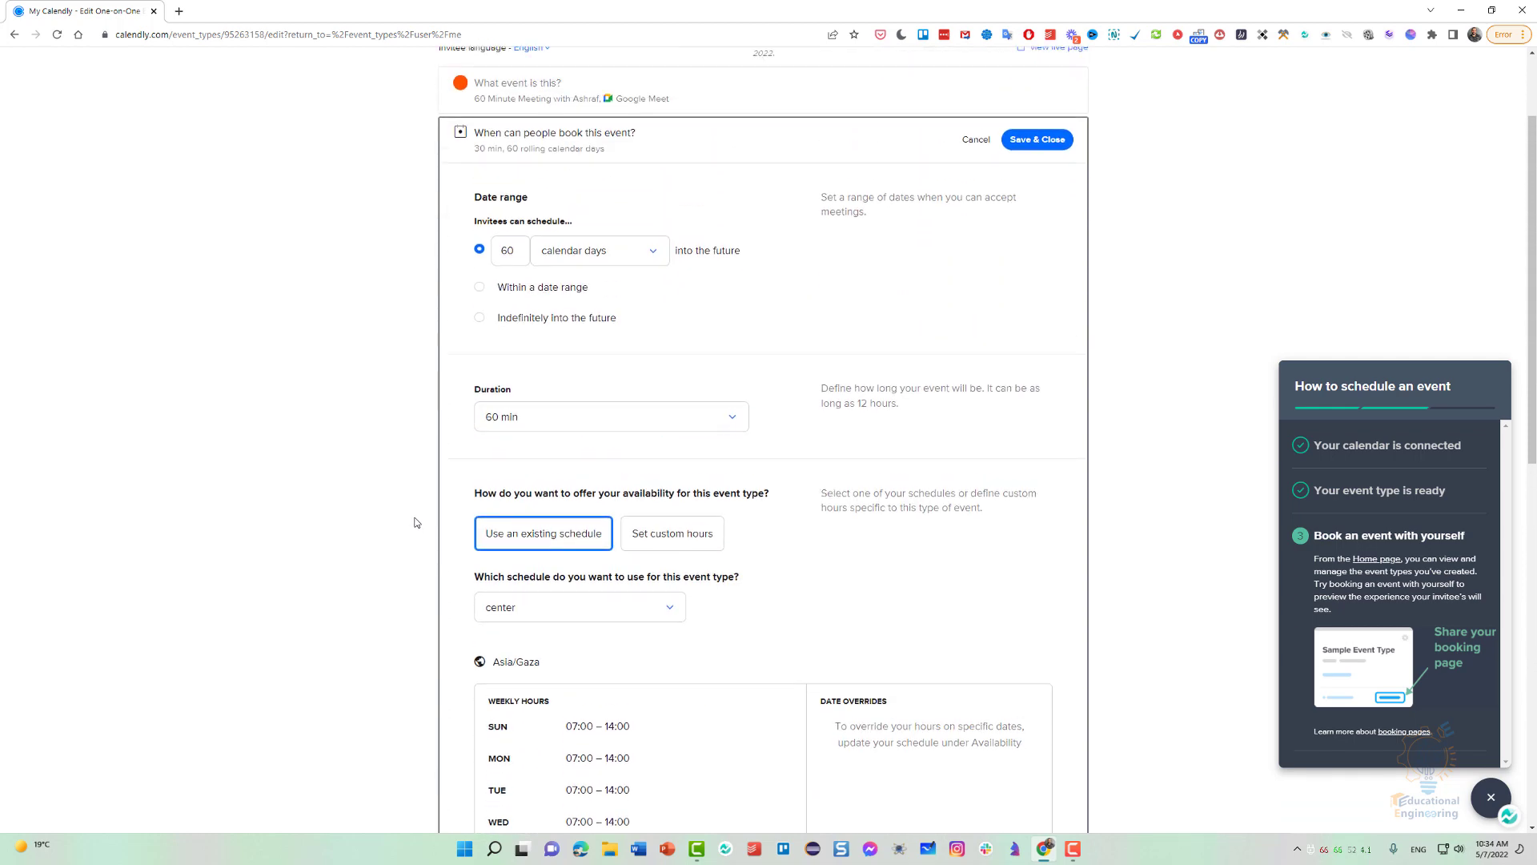
pyautogui.scroll(-7, 415, 522)
pyautogui.scroll(2, 416, 524)
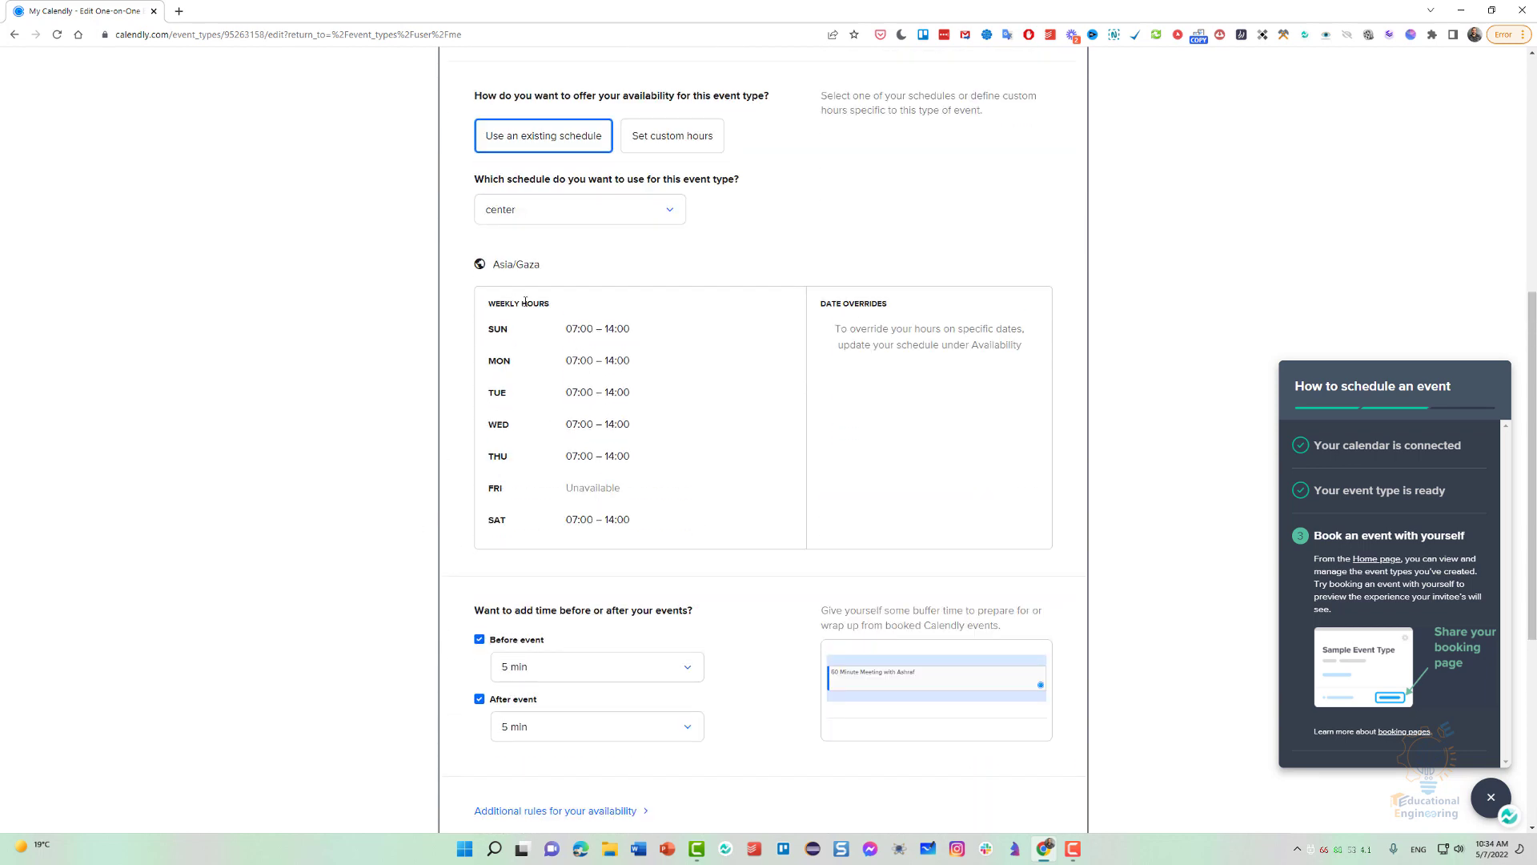
pyautogui.tripleClick(566, 331)
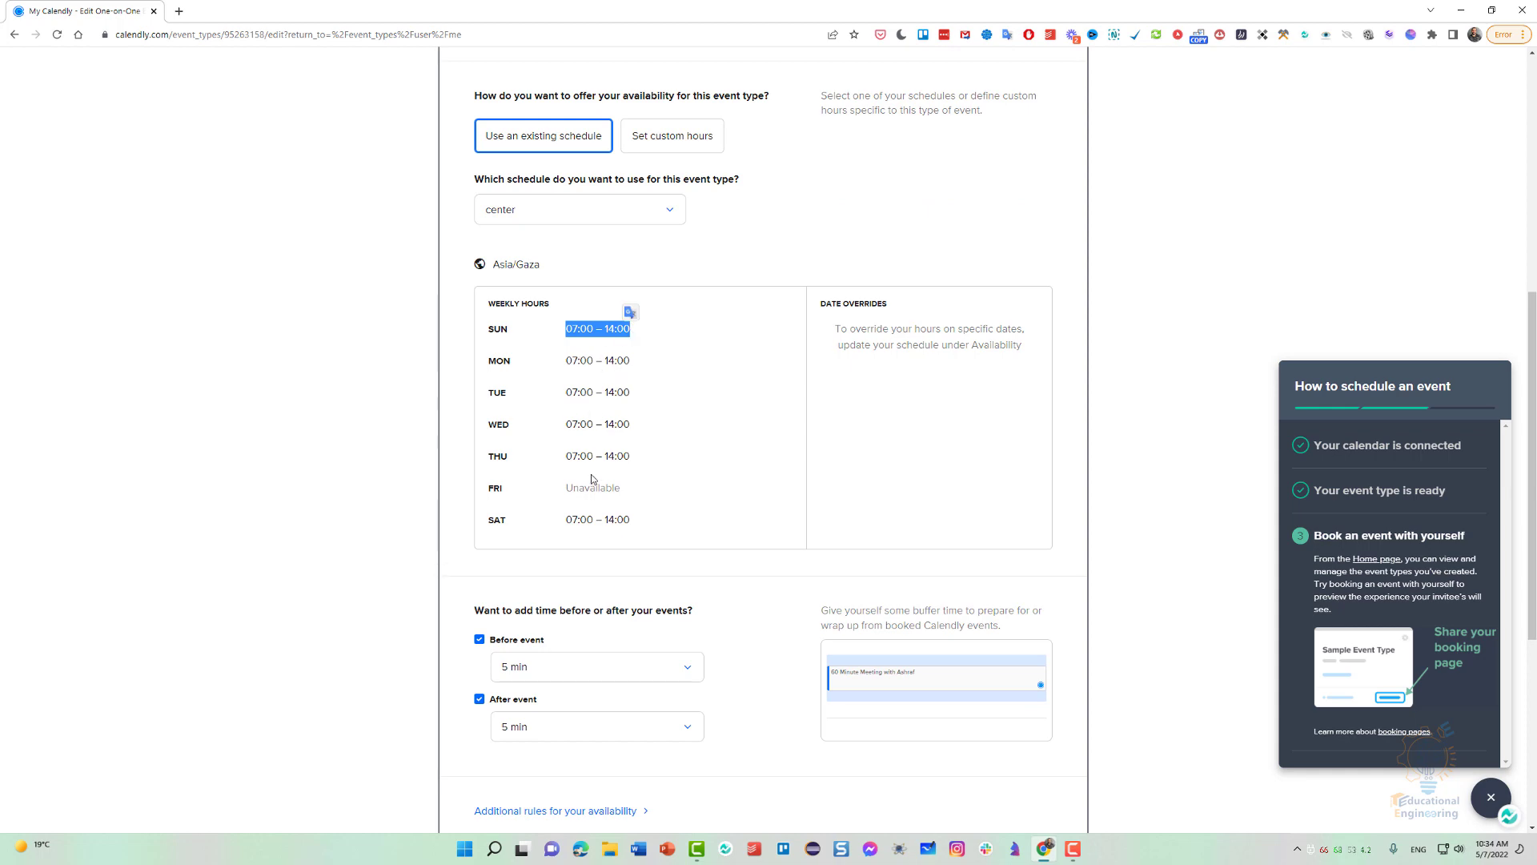
pyautogui.scroll(-4, 591, 478)
pyautogui.click(1038, 535)
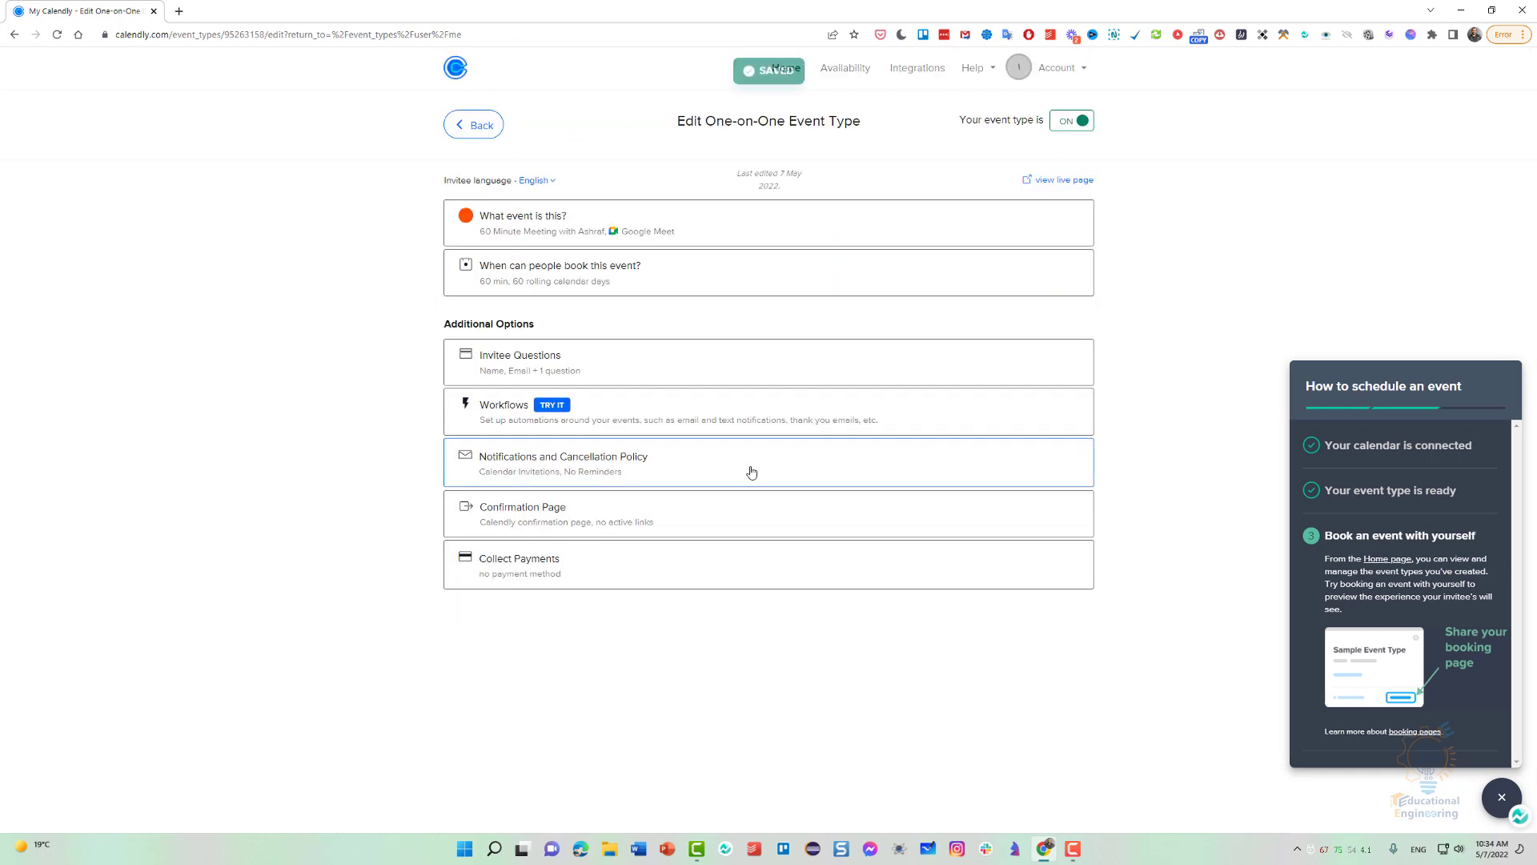
# Open the Invitee Questions section, try adding a new question and cancel it, and save the section.
pyautogui.click(594, 370)
pyautogui.scroll(-1, 517, 445)
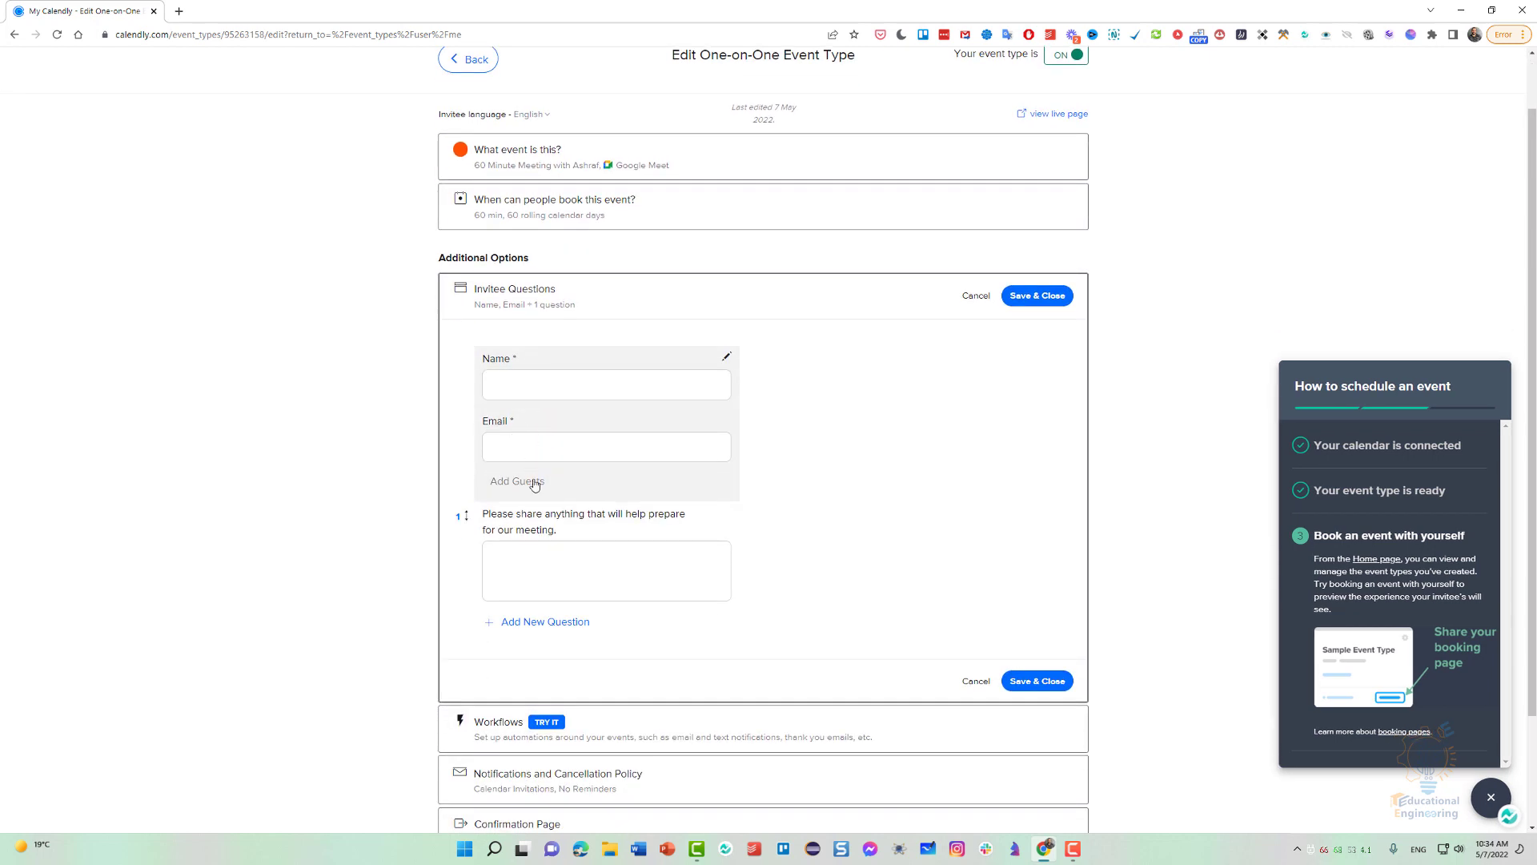
pyautogui.scroll(-1, 540, 561)
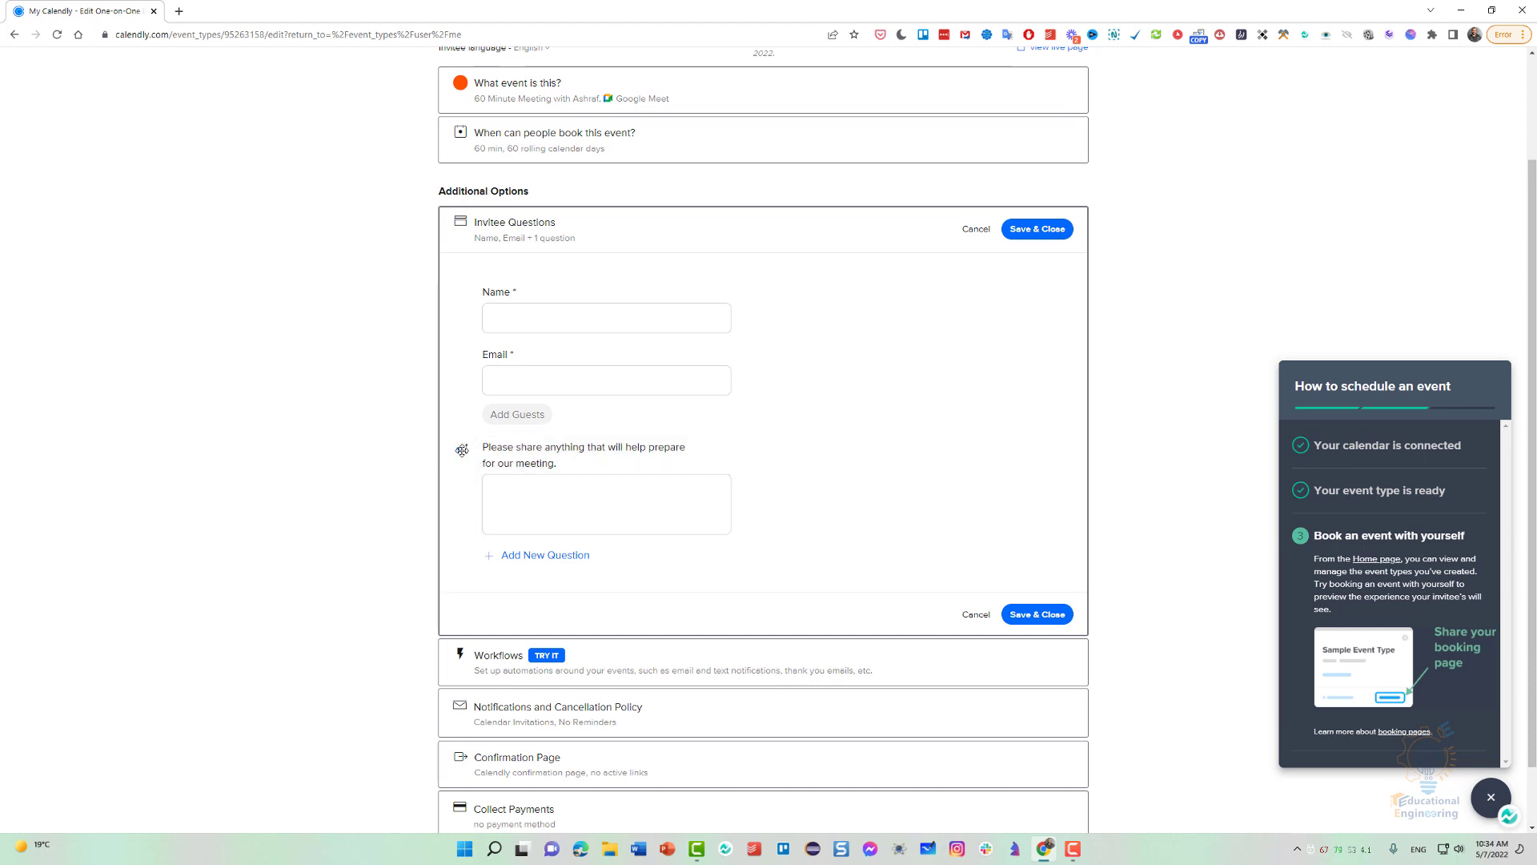
pyautogui.click(543, 555)
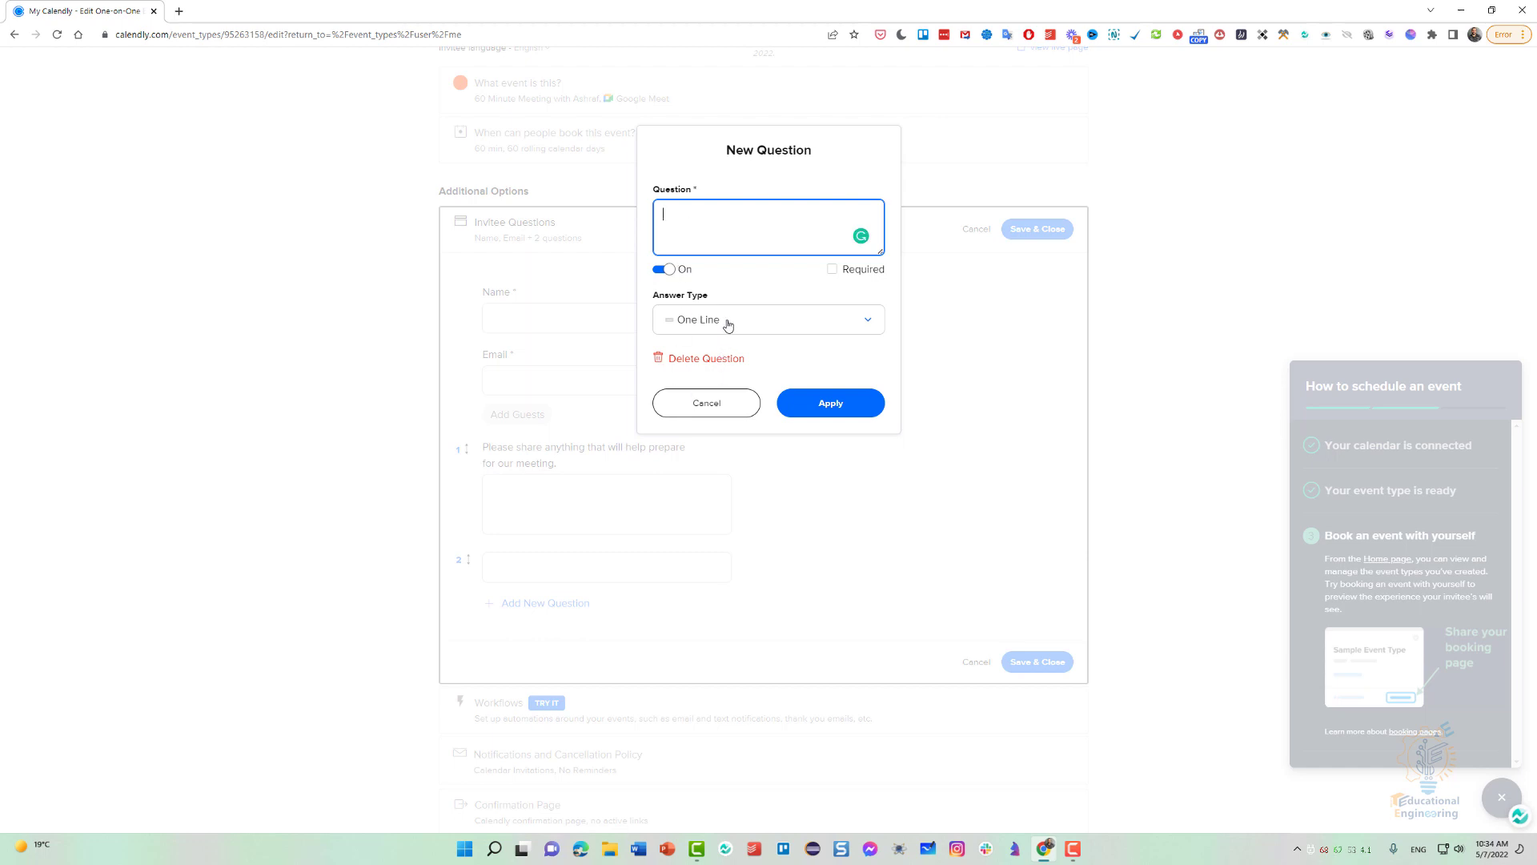
pyautogui.click(728, 411)
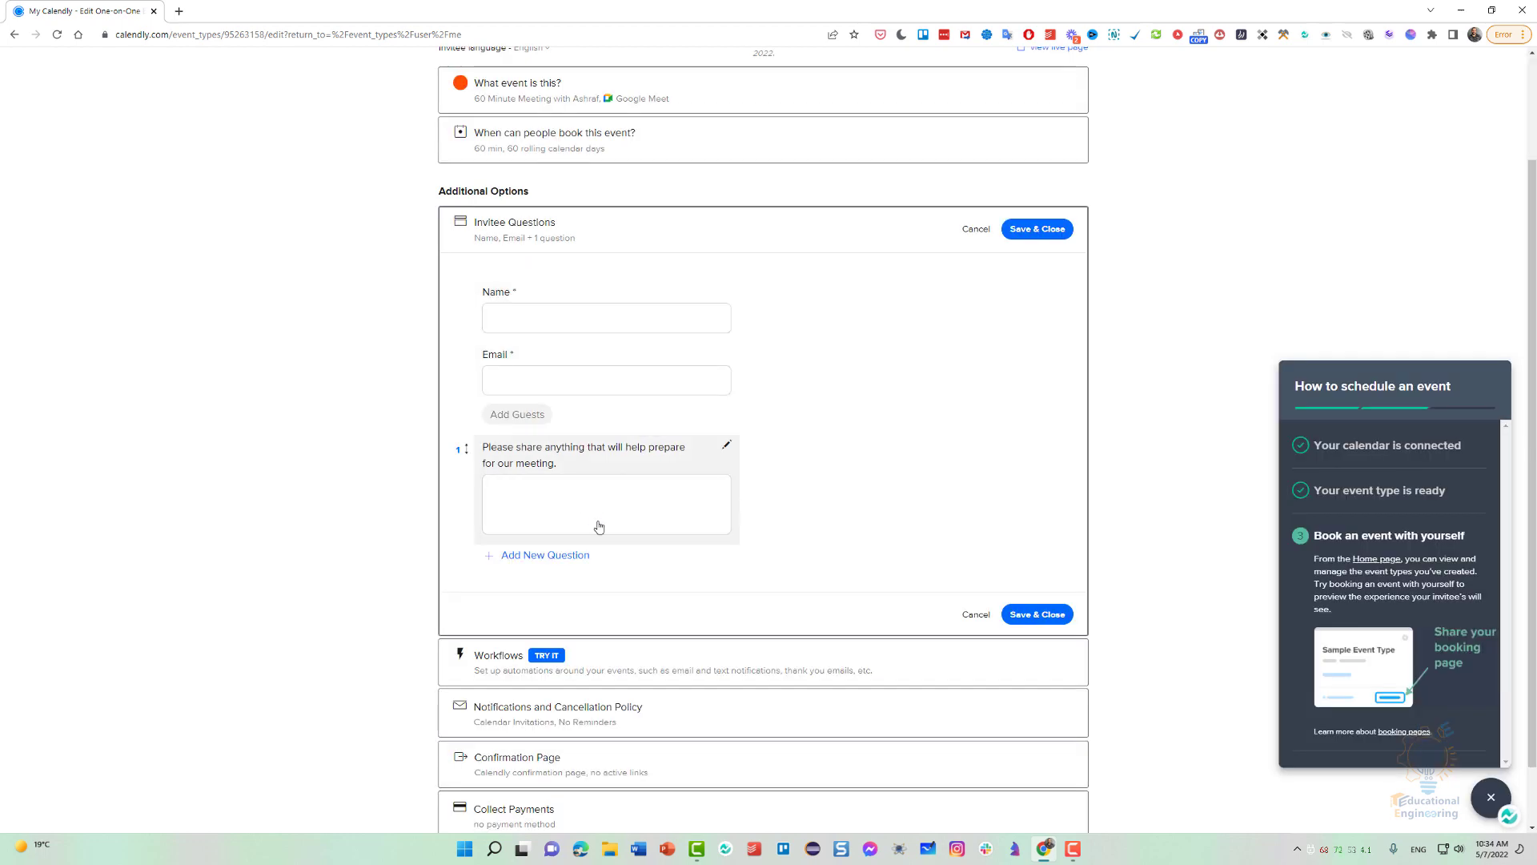
pyautogui.click(1052, 232)
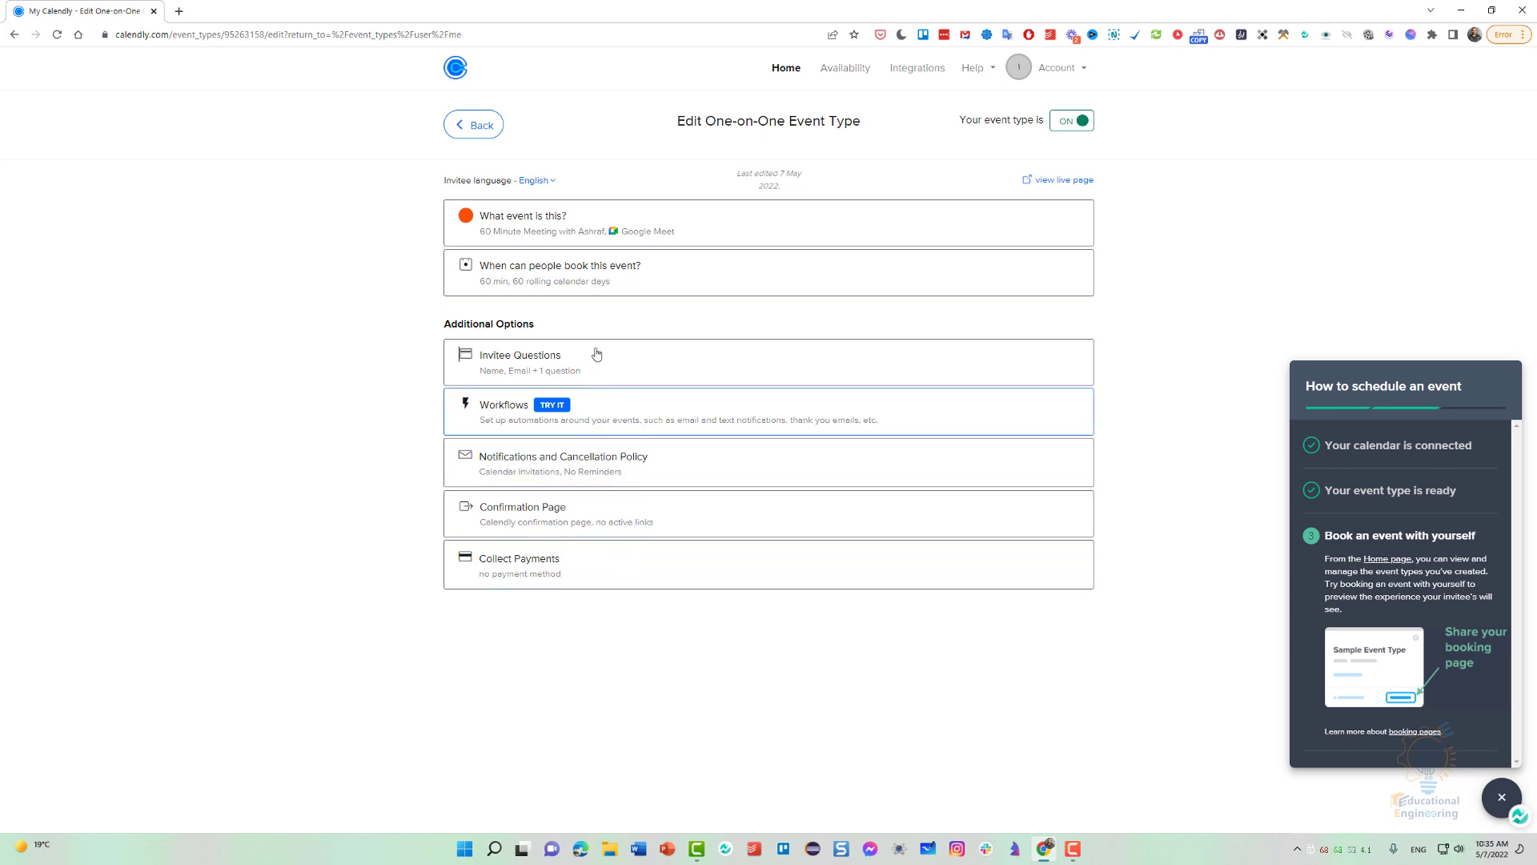
# Open the event's live booking page and check its name, duration and web conferencing details.
pyautogui.click(1068, 181)
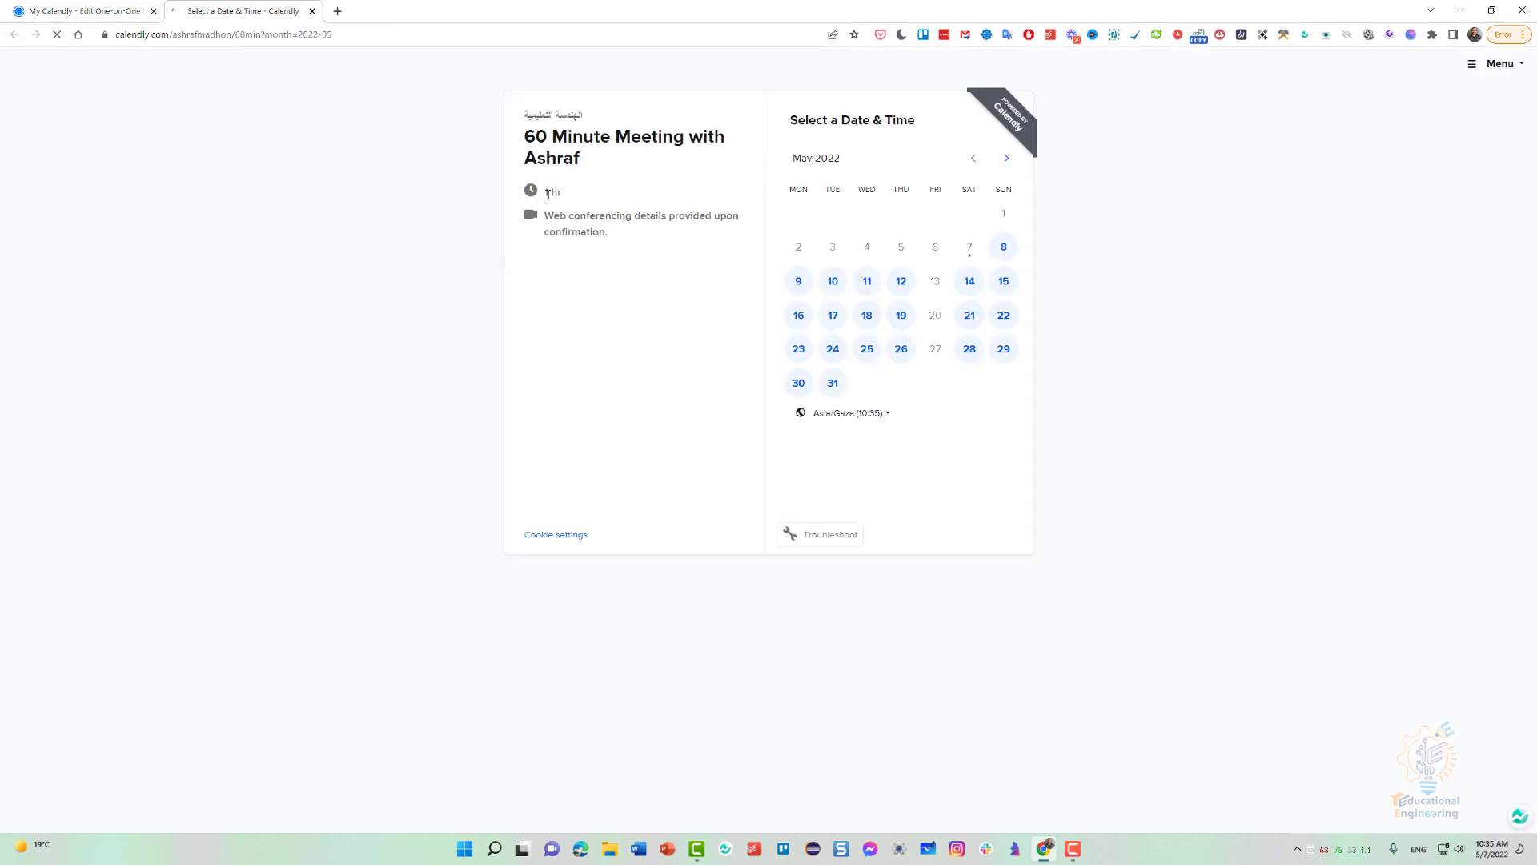
pyautogui.tripleClick(554, 194)
pyautogui.click(572, 235)
pyautogui.moveTo(526, 136); pyautogui.dragTo(578, 157)
pyautogui.click(583, 158)
# Select Sunday, May 8 in the booking calendar and look through its available time slots.
pyautogui.click(1003, 248)
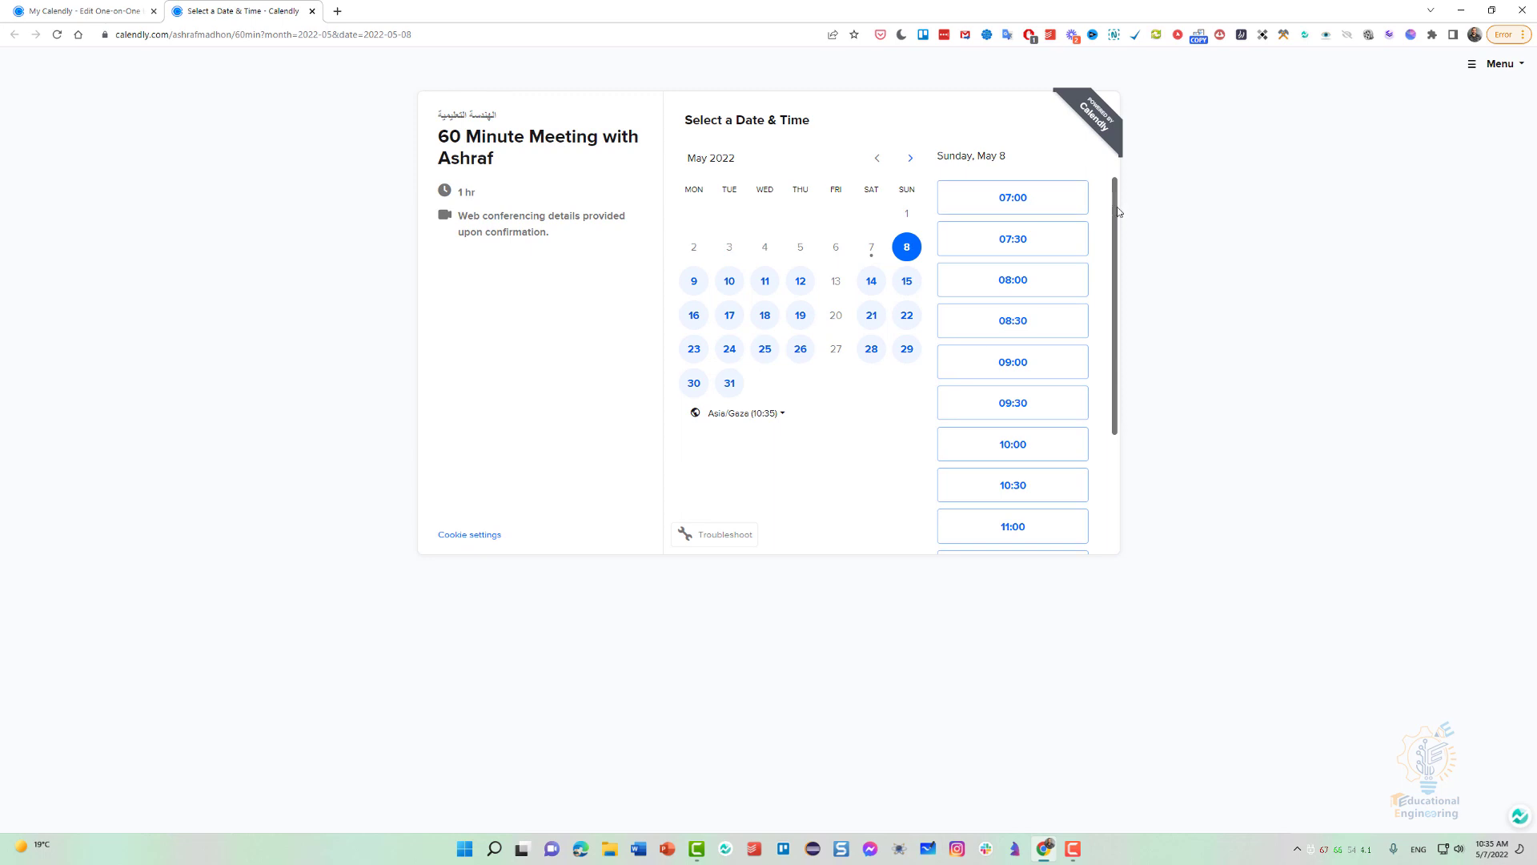
pyautogui.scroll(-3, 1119, 212)
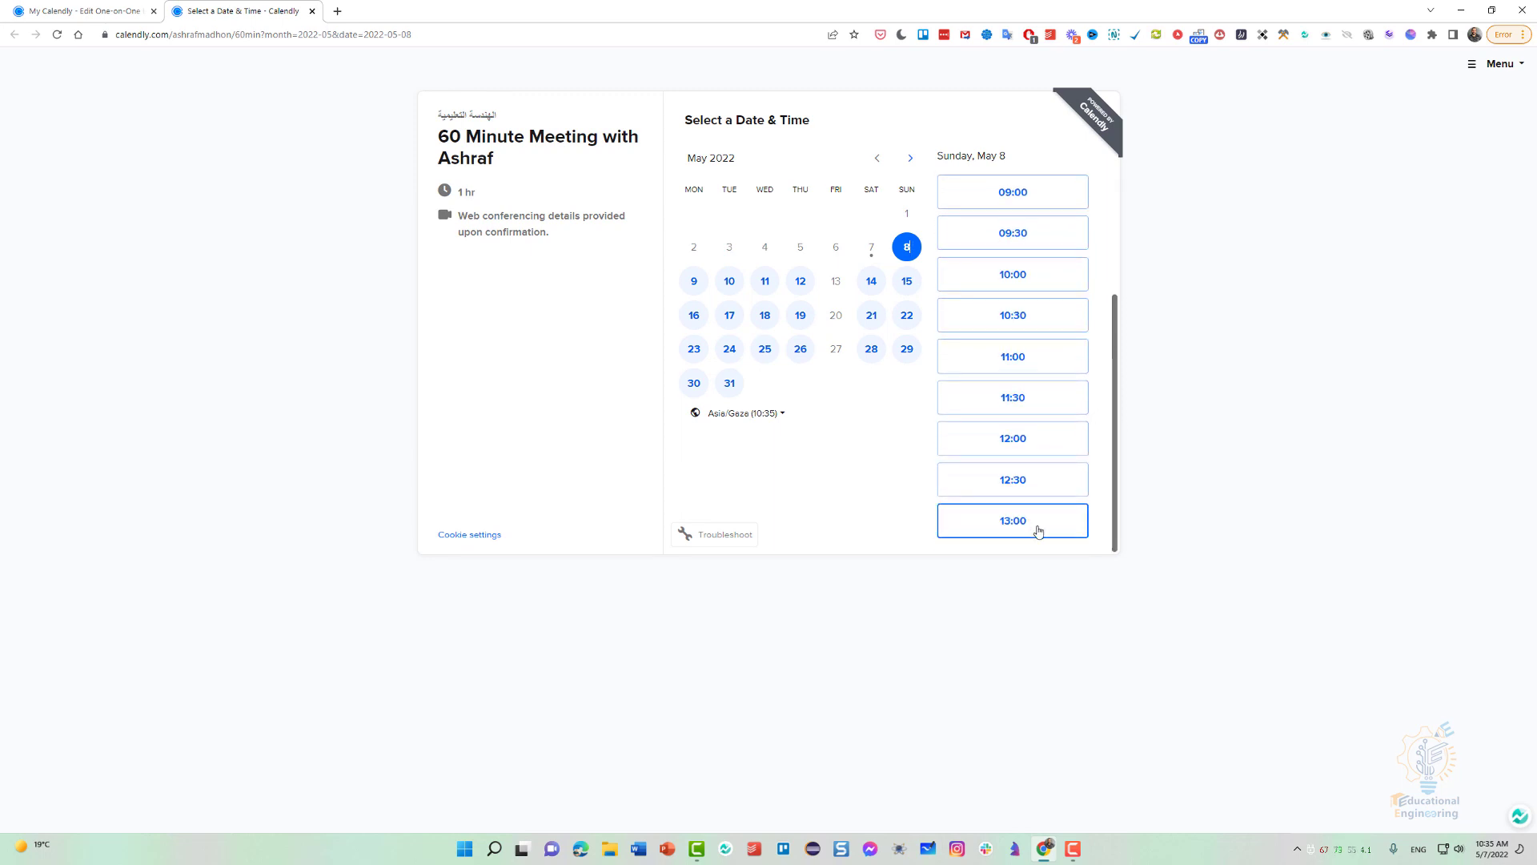
pyautogui.moveTo(1115, 490)
pyautogui.mouseDown()
pyautogui.moveTo(1109, 304)
pyautogui.moveTo(1105, 515)
pyautogui.mouseUp()
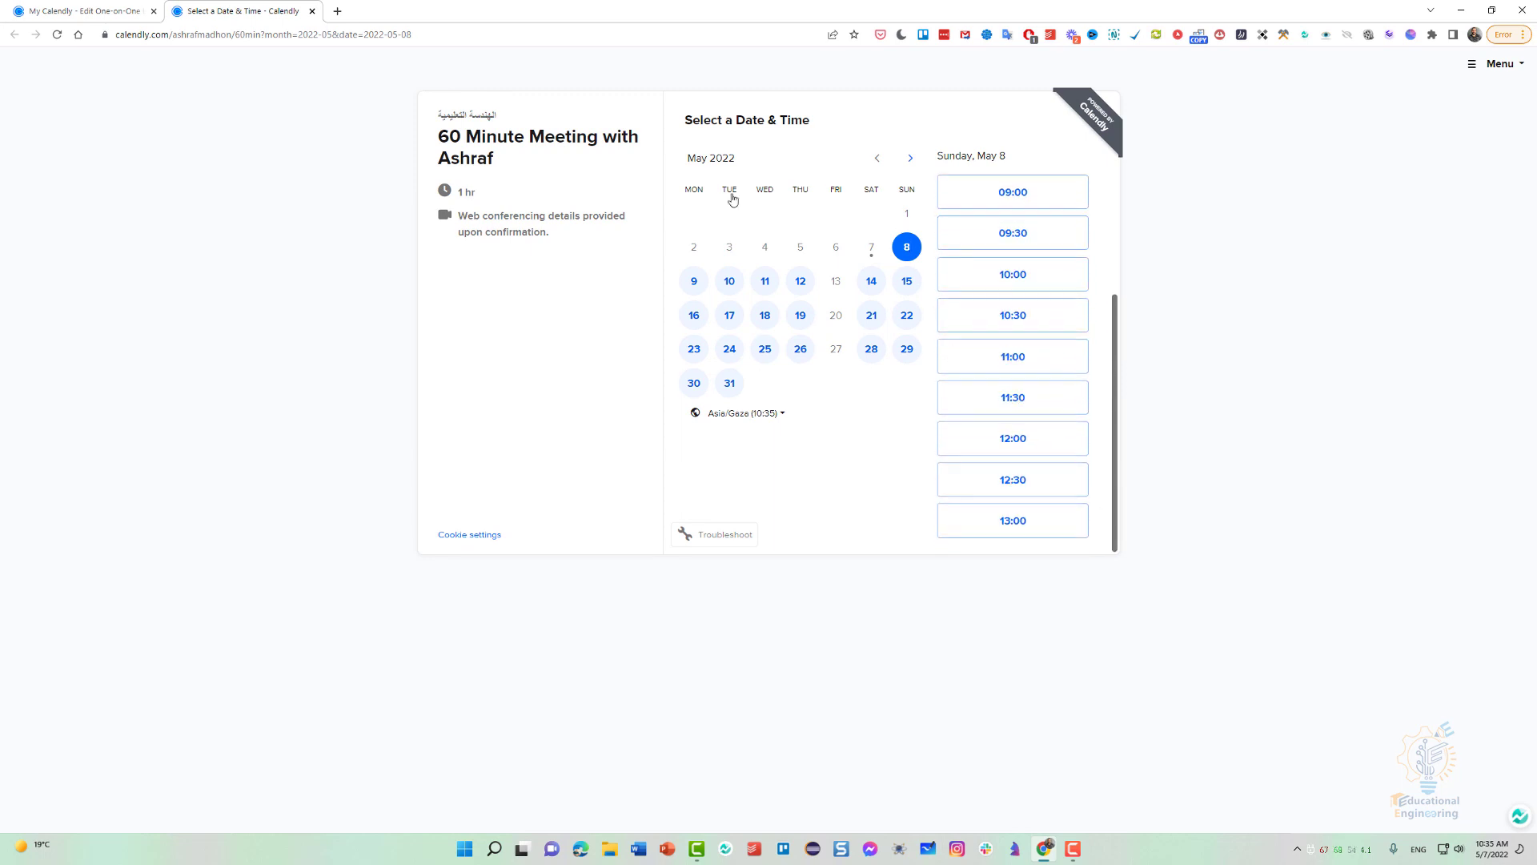
# Return to the account's editing page, open Availability and compare the weekly hours of the "center" and "Working hours" schedules.
pyautogui.click(109, 16)
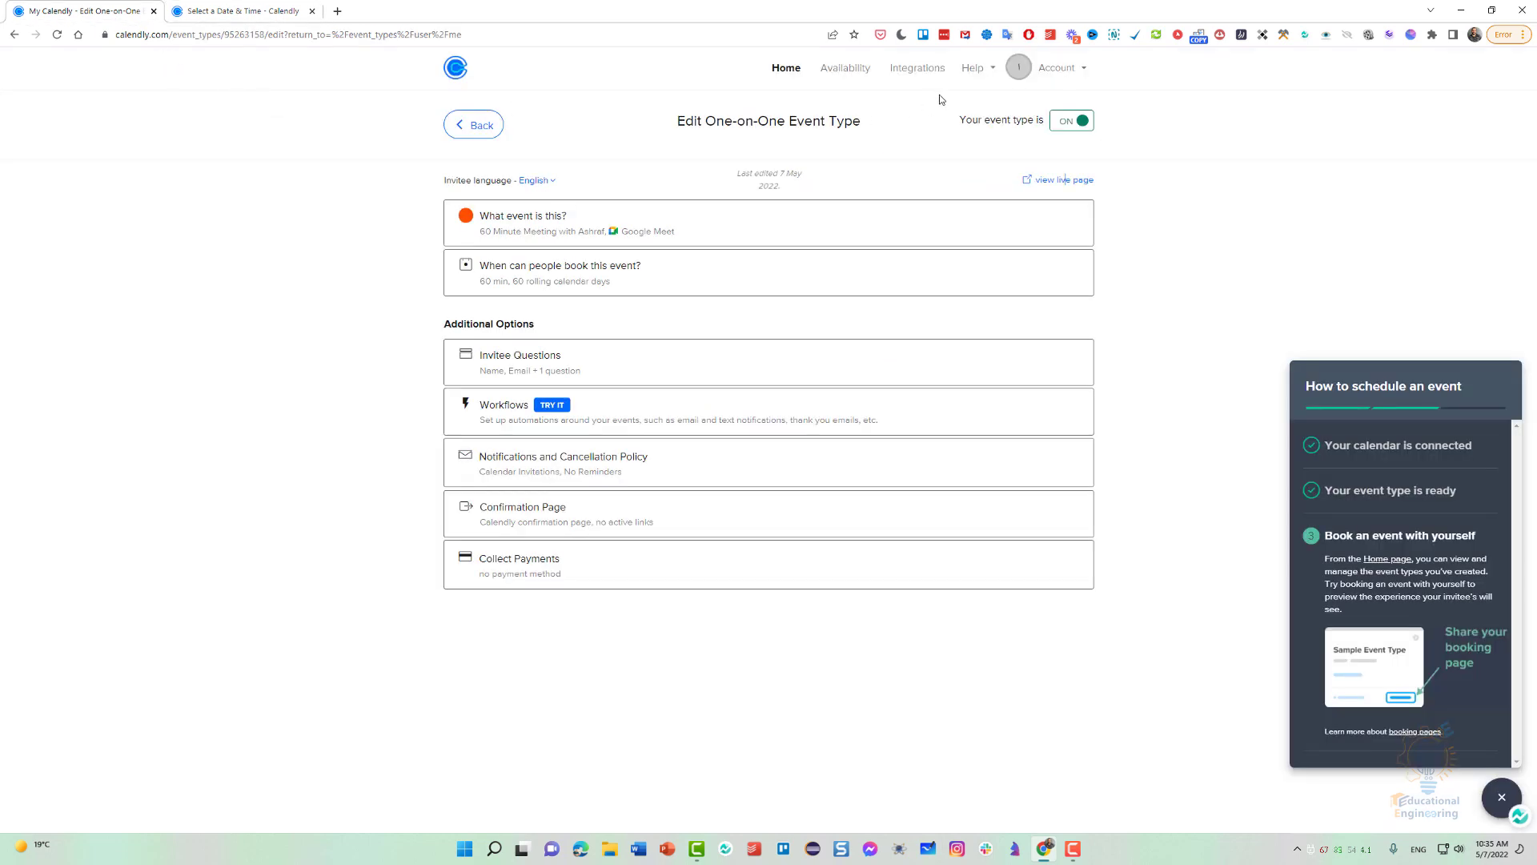
pyautogui.click(866, 71)
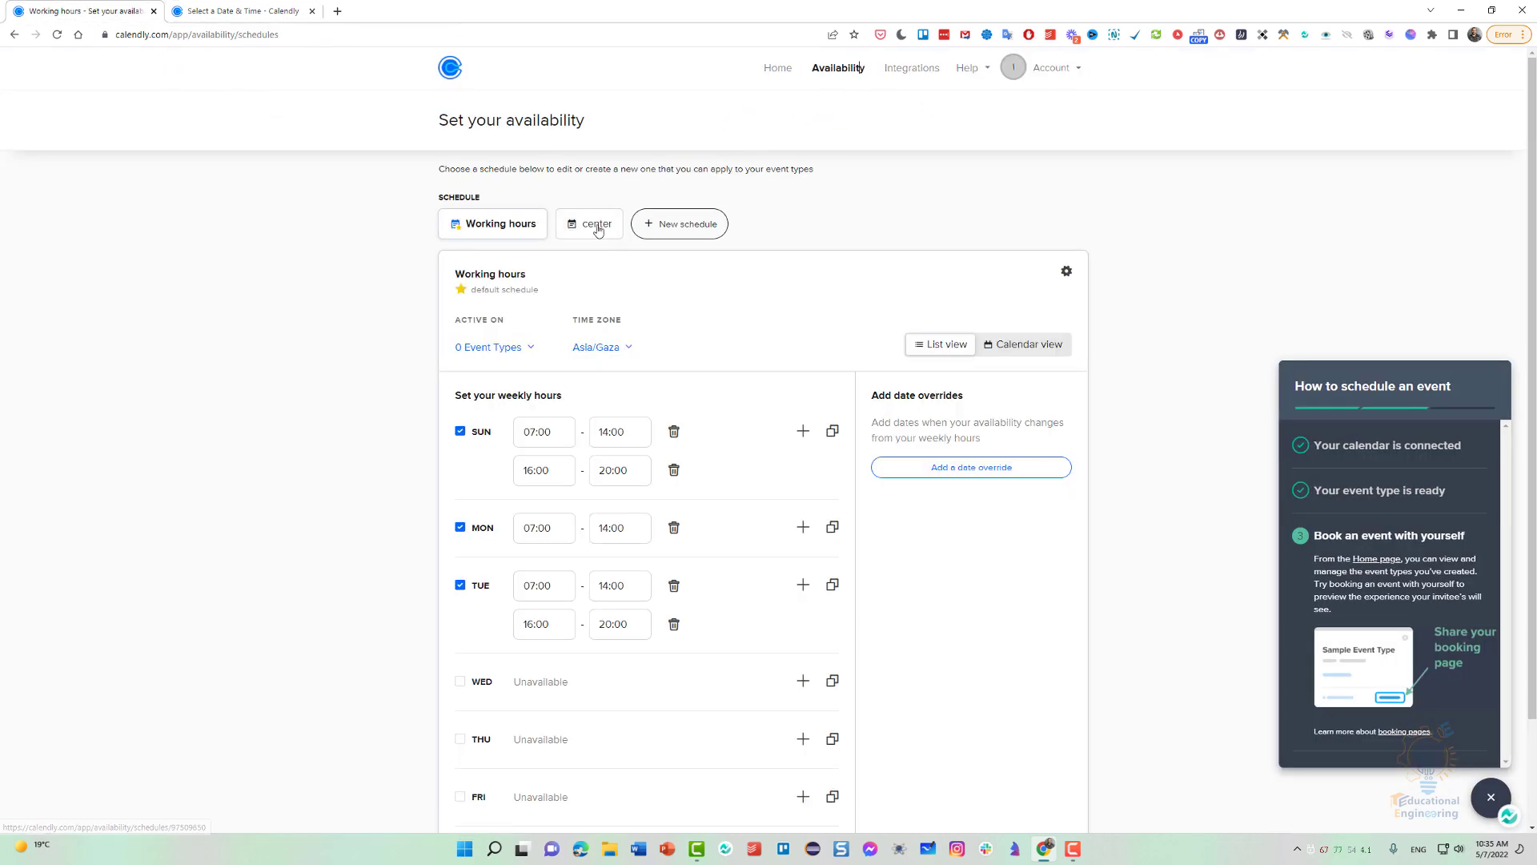
pyautogui.click(596, 227)
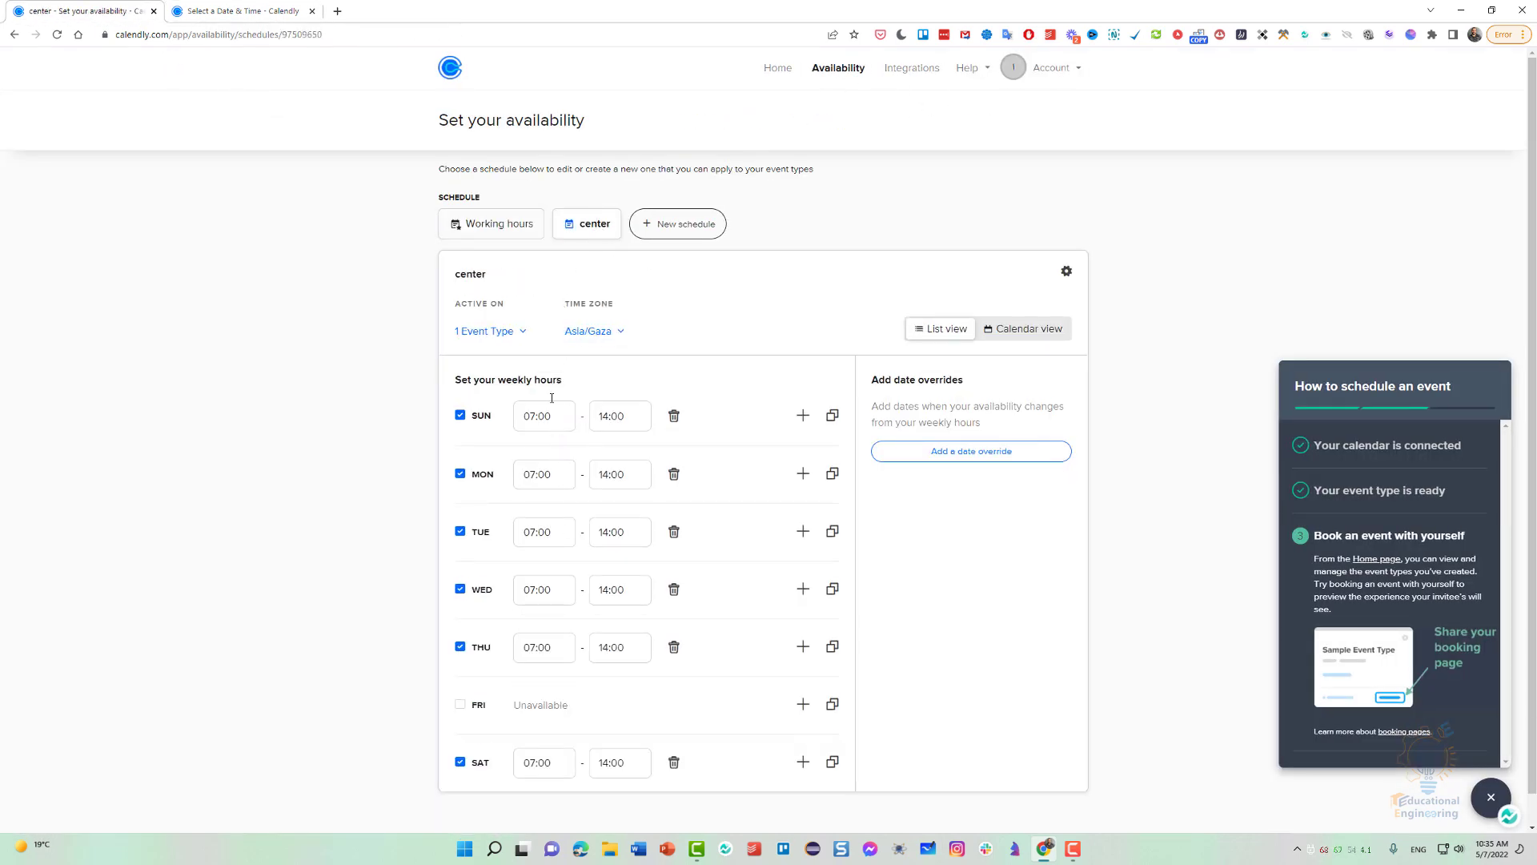
pyautogui.click(510, 231)
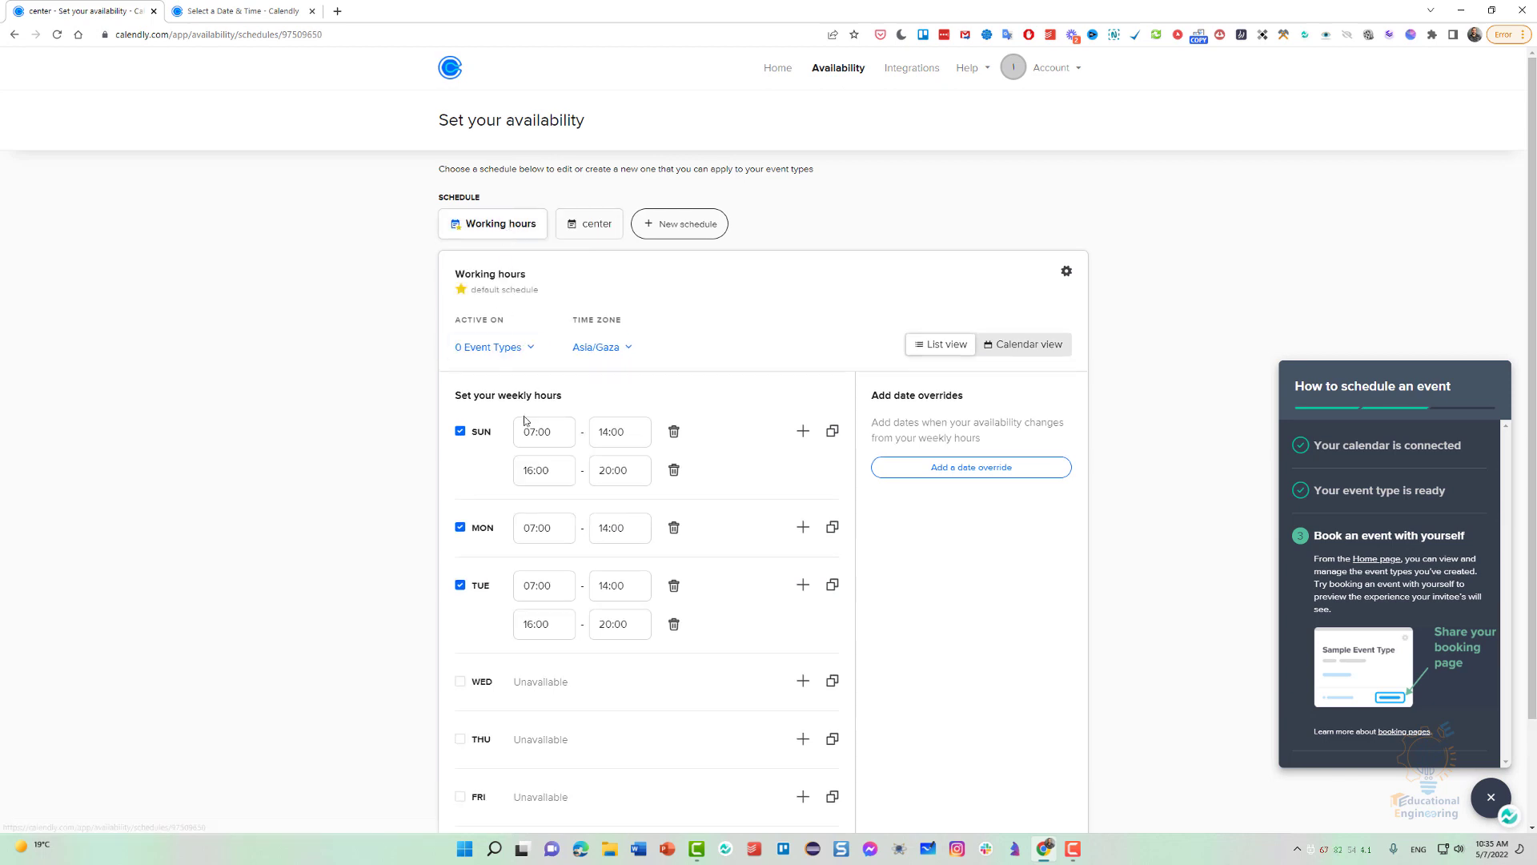
# Open the "center" schedule and compare its Sunday hours with the time slots on the booking page.
pyautogui.click(595, 229)
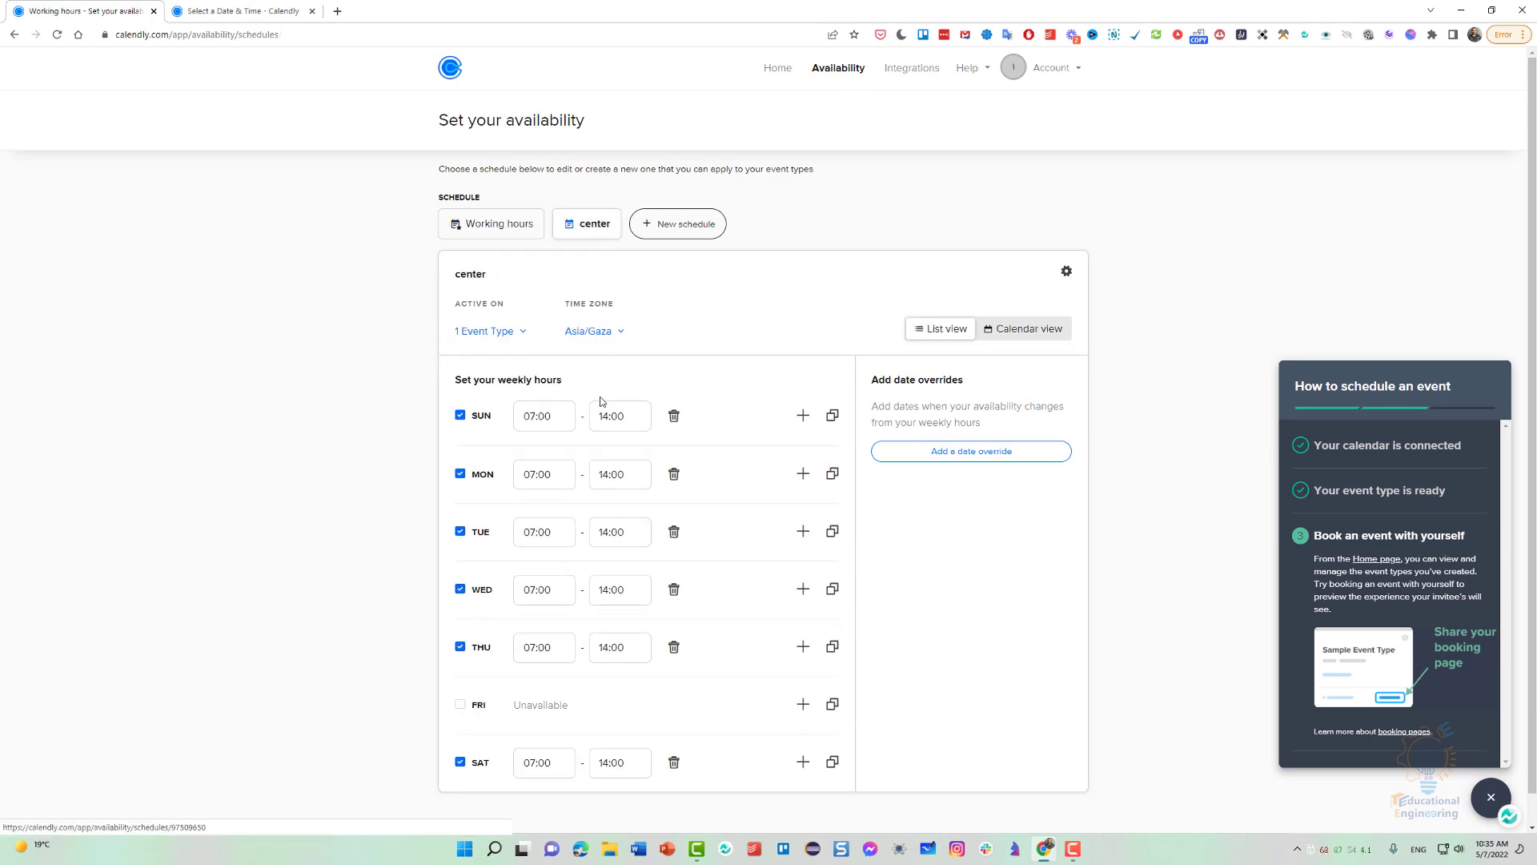
pyautogui.hotkey('ctrl', 'Tab')
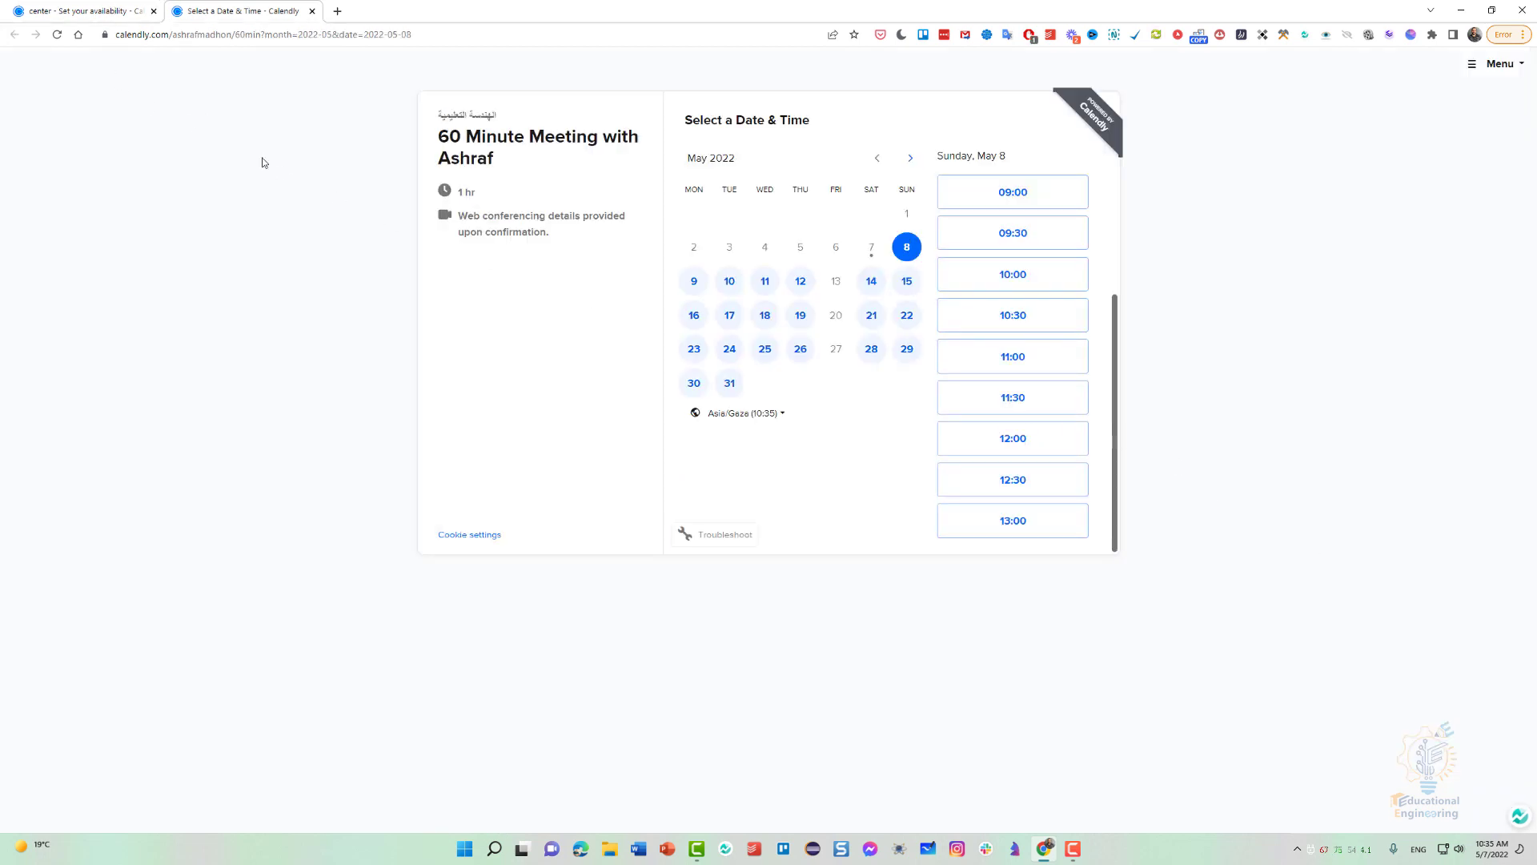
pyautogui.hotkey('ctrl', 'Tab')
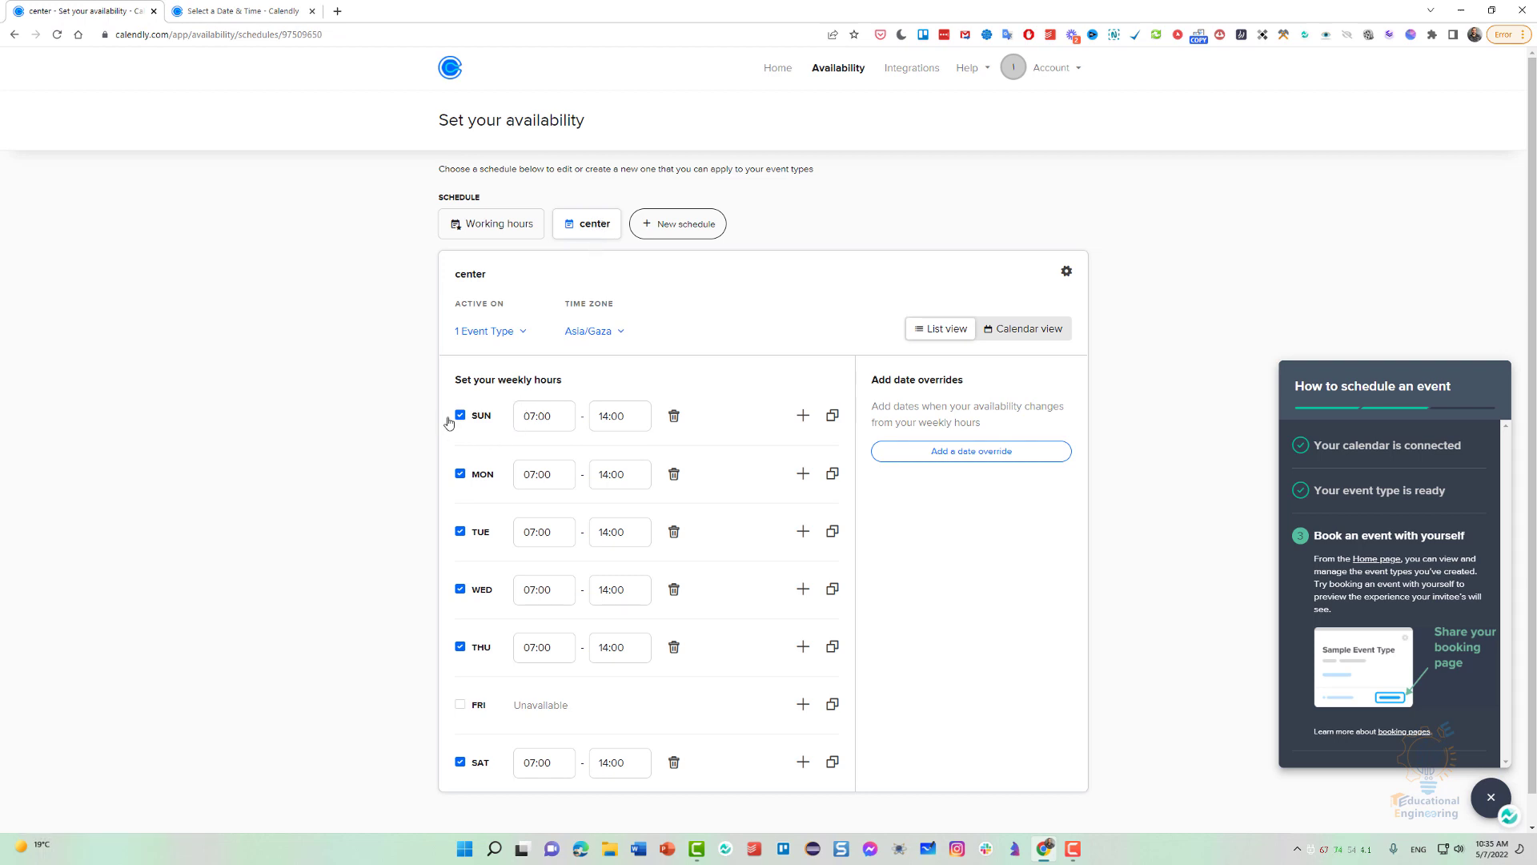
# Add a second Sunday interval to the "center" schedule and set the first Sunday interval to 05:00–07:00.
pyautogui.scroll(-1, 497, 425)
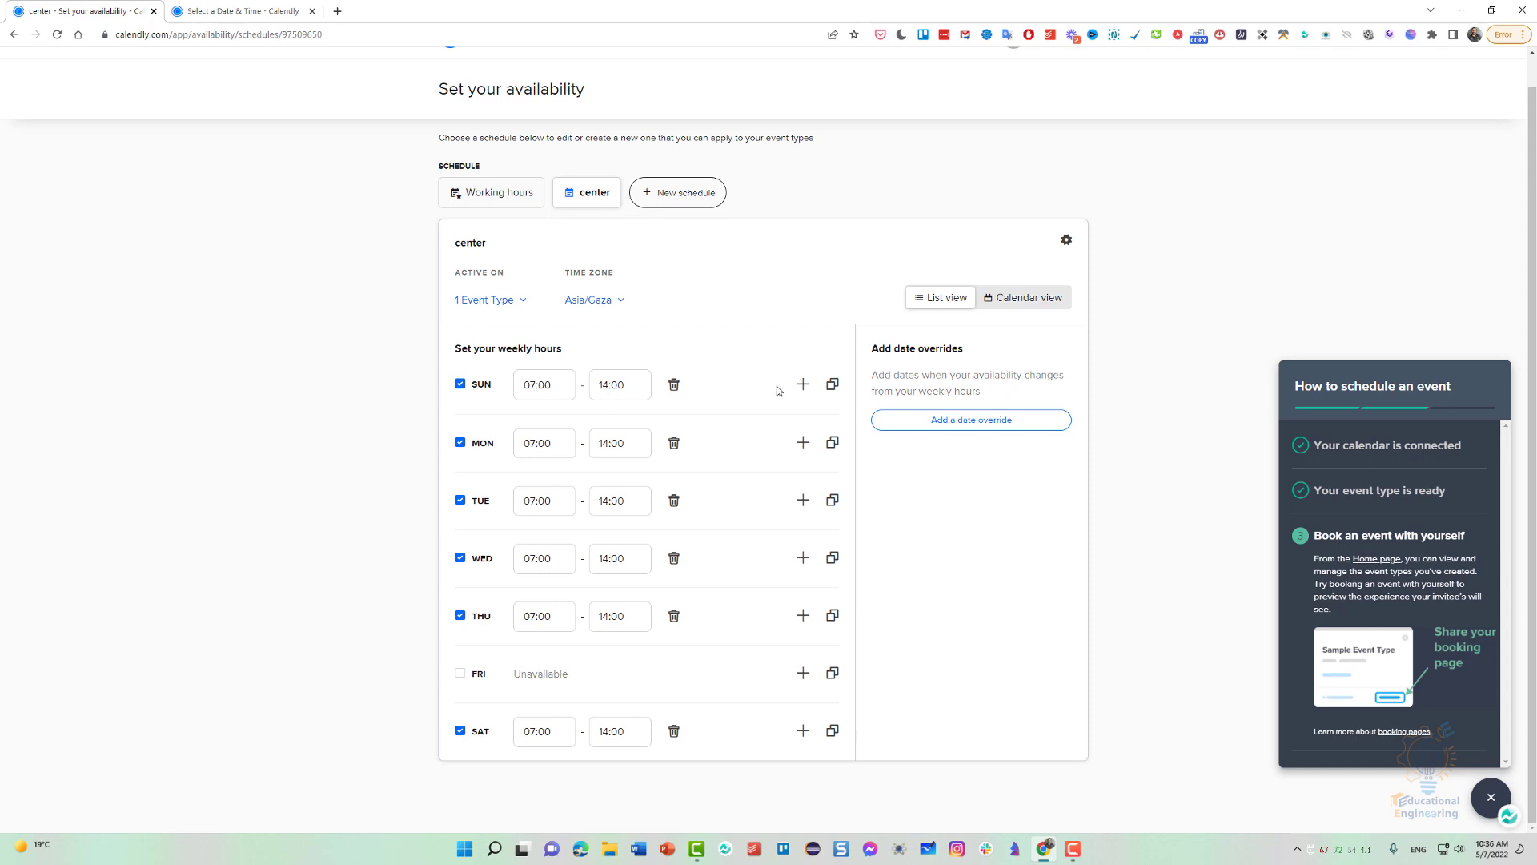
pyautogui.click(803, 384)
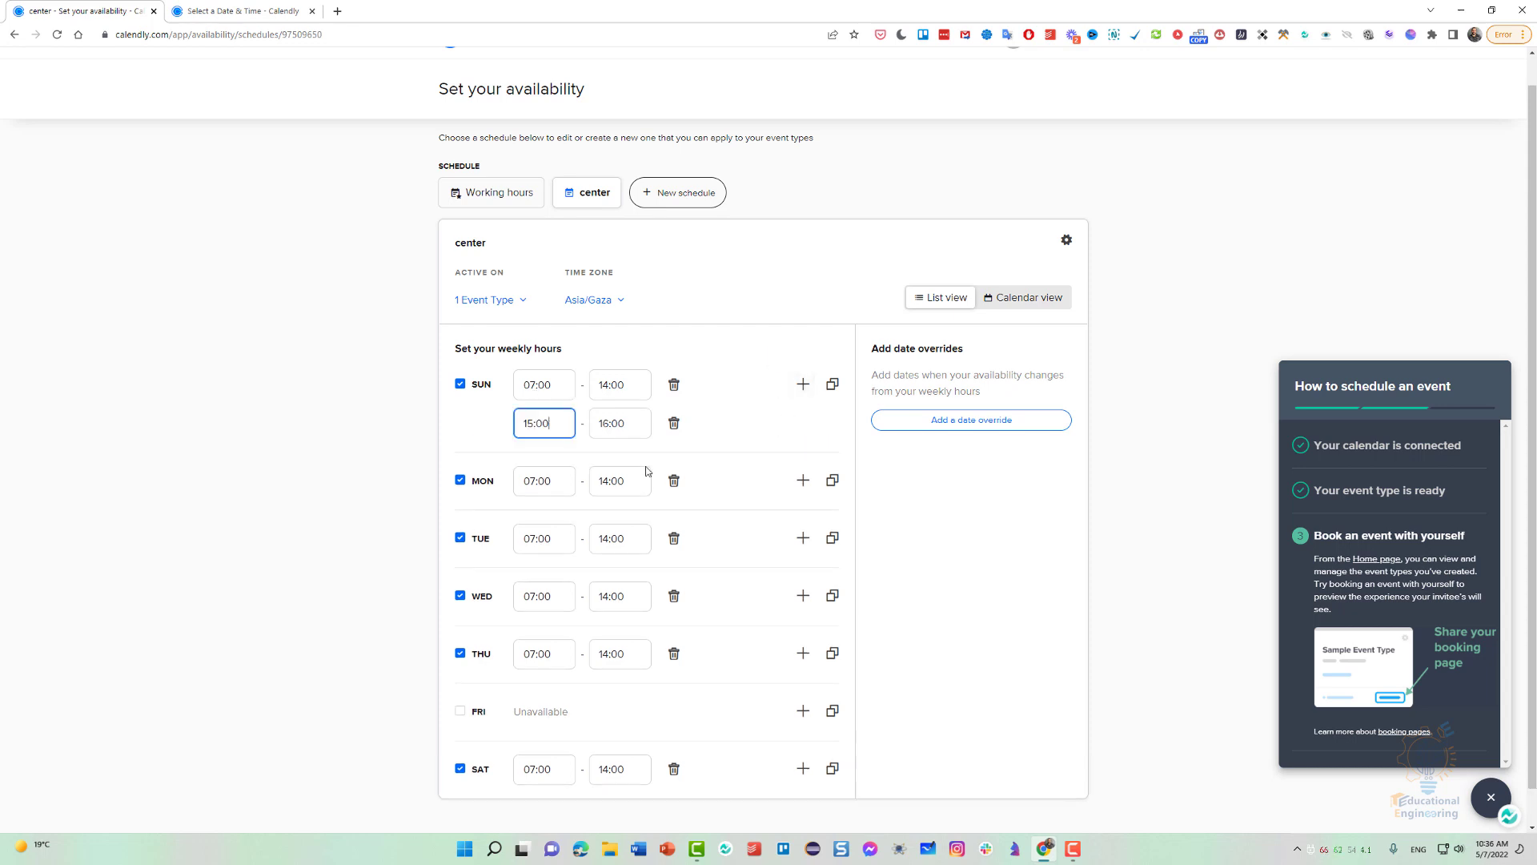
pyautogui.click(534, 388)
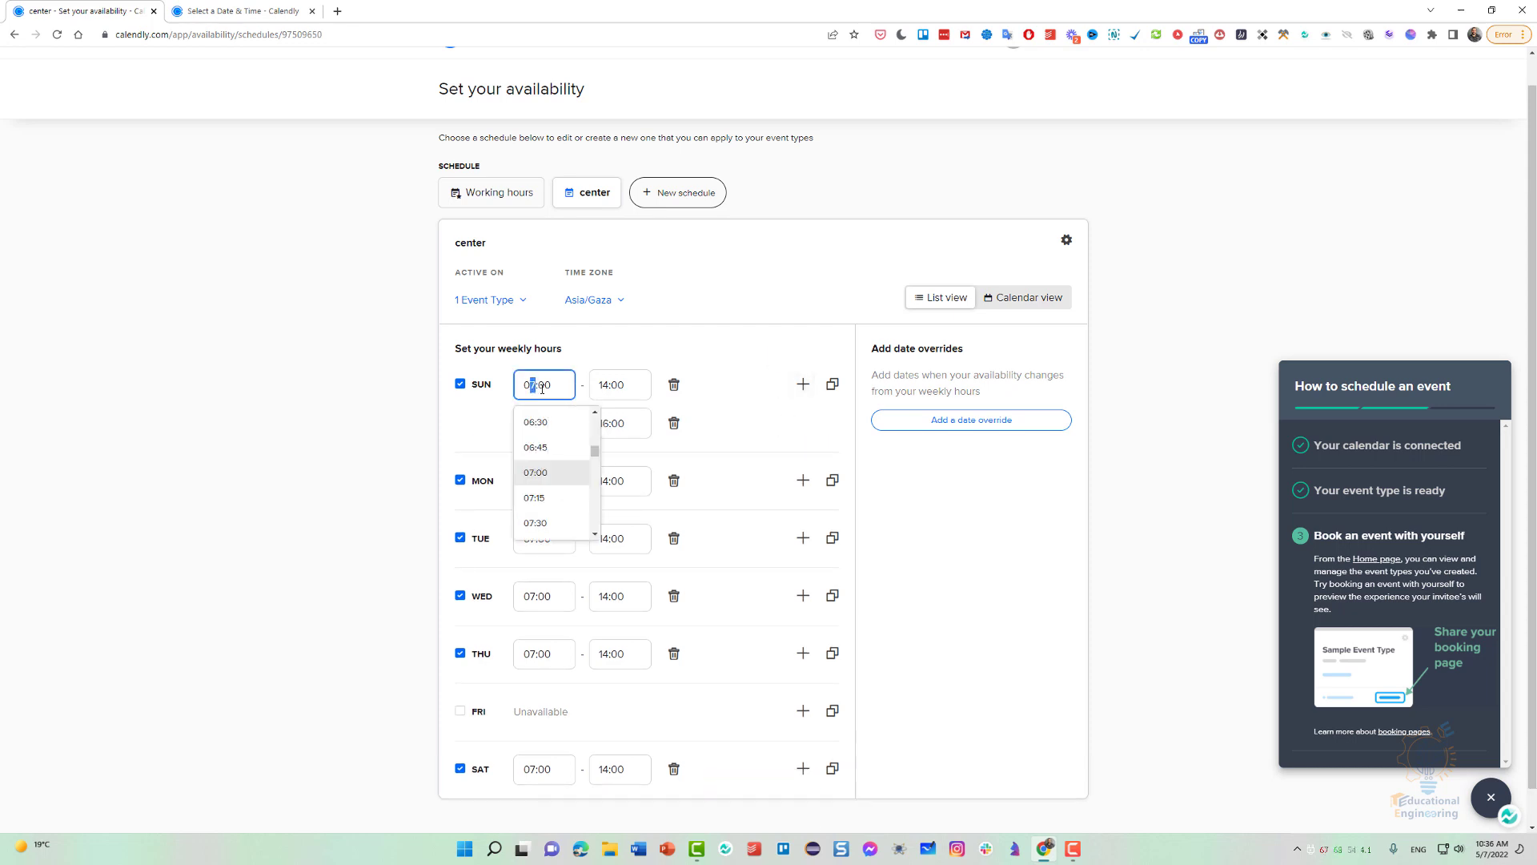
pyautogui.press('BackSpace')
pyautogui.write('5')
pyautogui.click(608, 388)
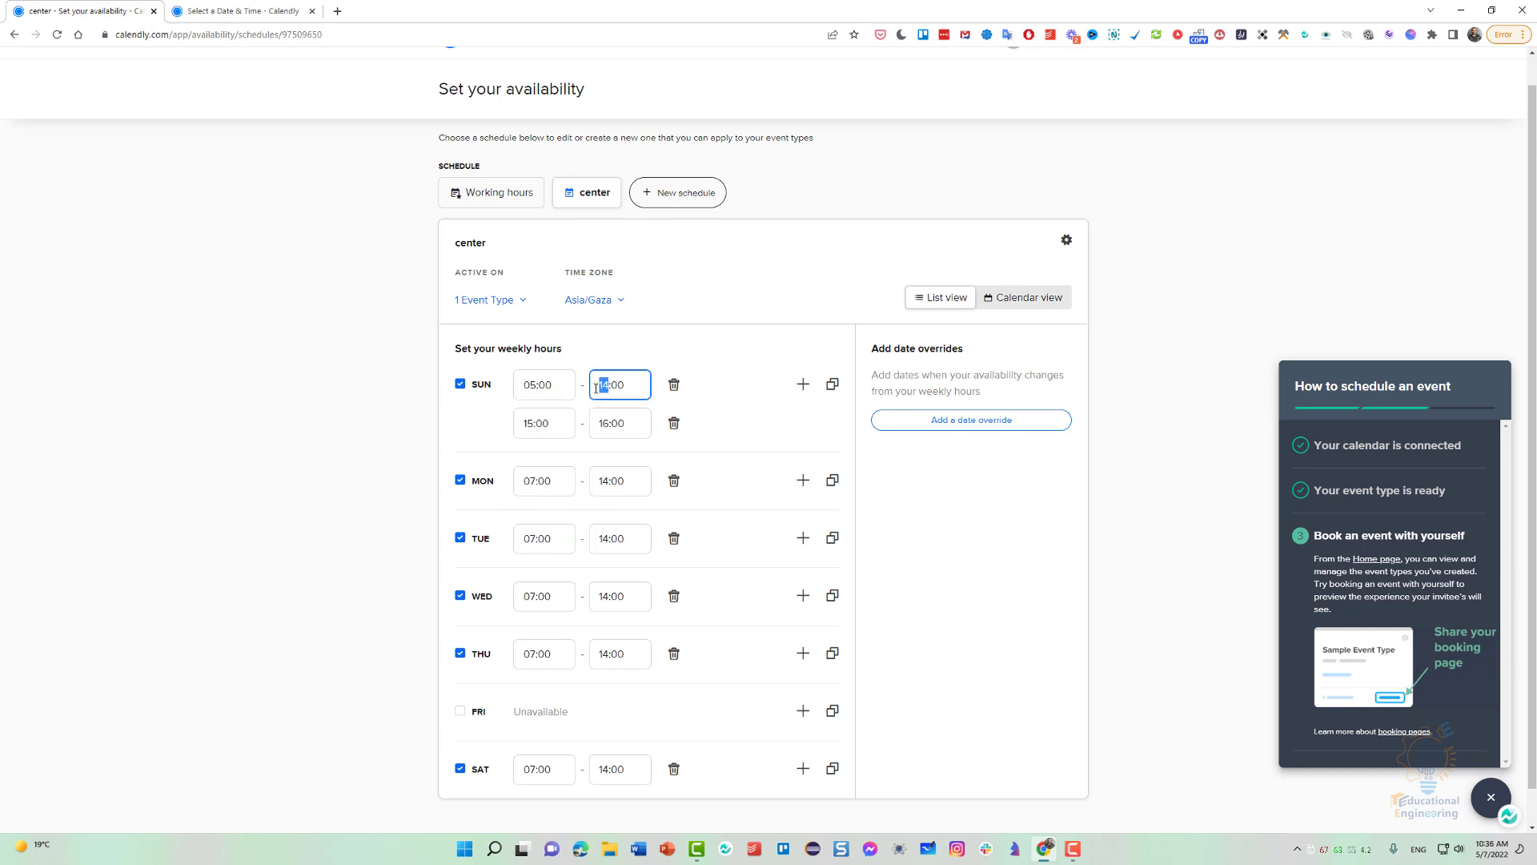
pyautogui.press('BackSpace')
pyautogui.press('BackSpace')
pyautogui.write('07')
# Set the second Sunday interval of the "center" schedule to 14:00–22:00.
pyautogui.click(535, 421)
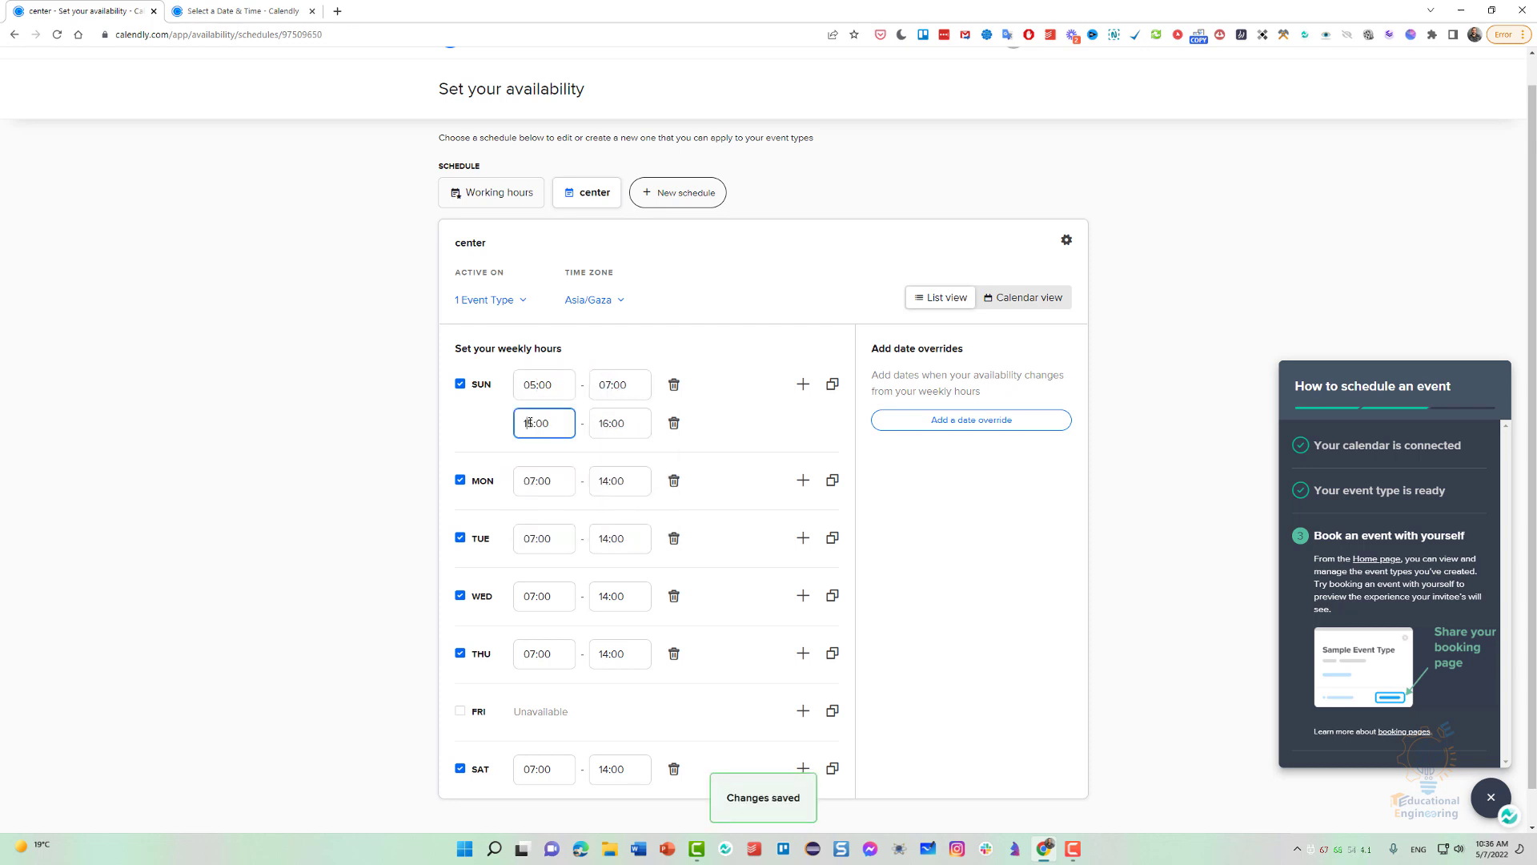
pyautogui.write('4')
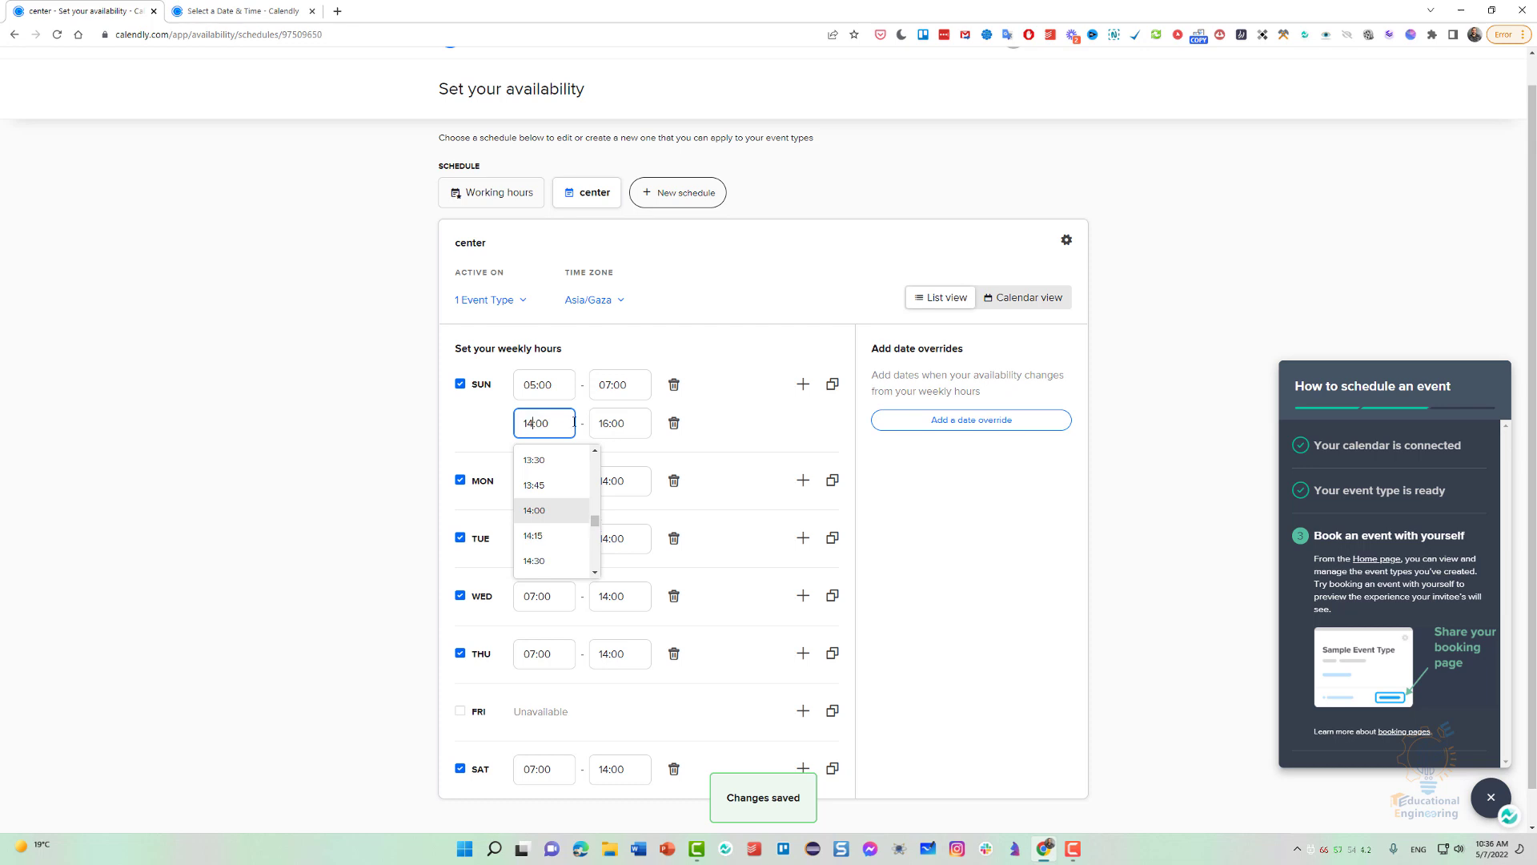
pyautogui.click(606, 423)
pyautogui.press('BackSpace')
pyautogui.press('BackSpace')
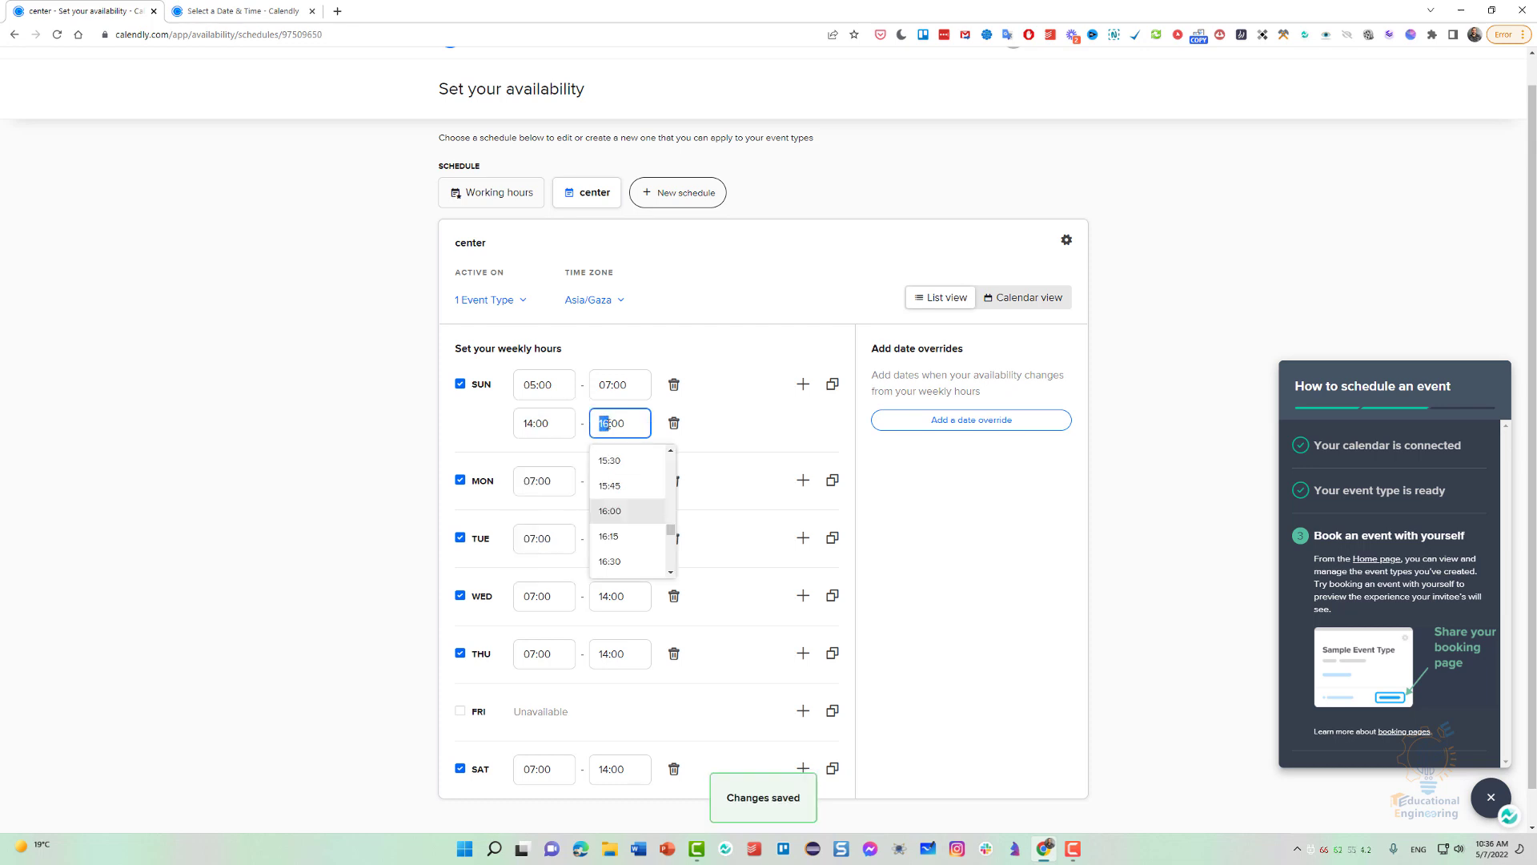
pyautogui.write('22')
pyautogui.click(776, 432)
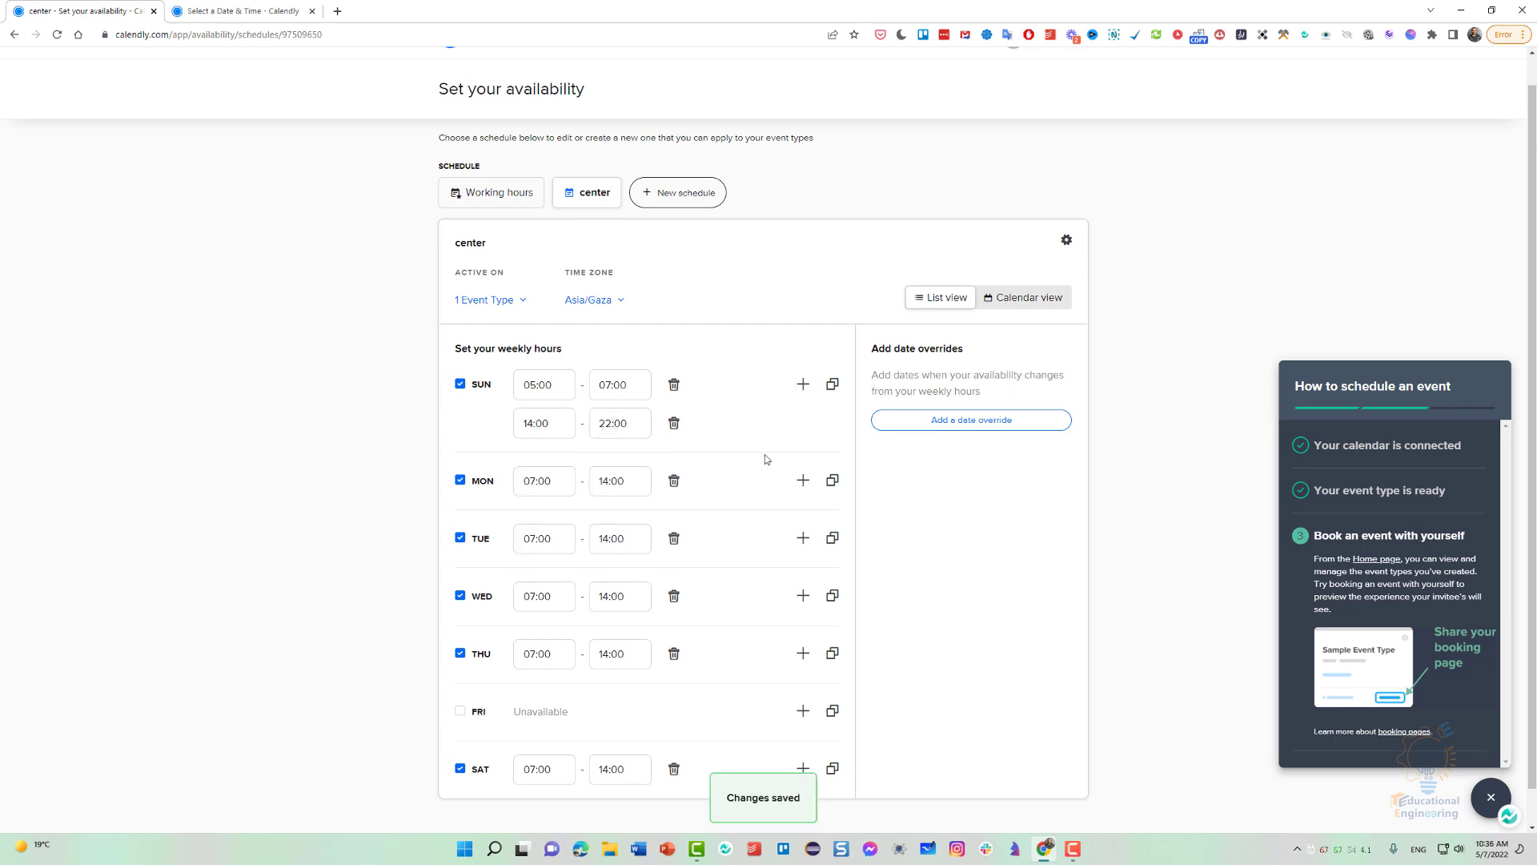
pyautogui.scroll(-1, 919, 559)
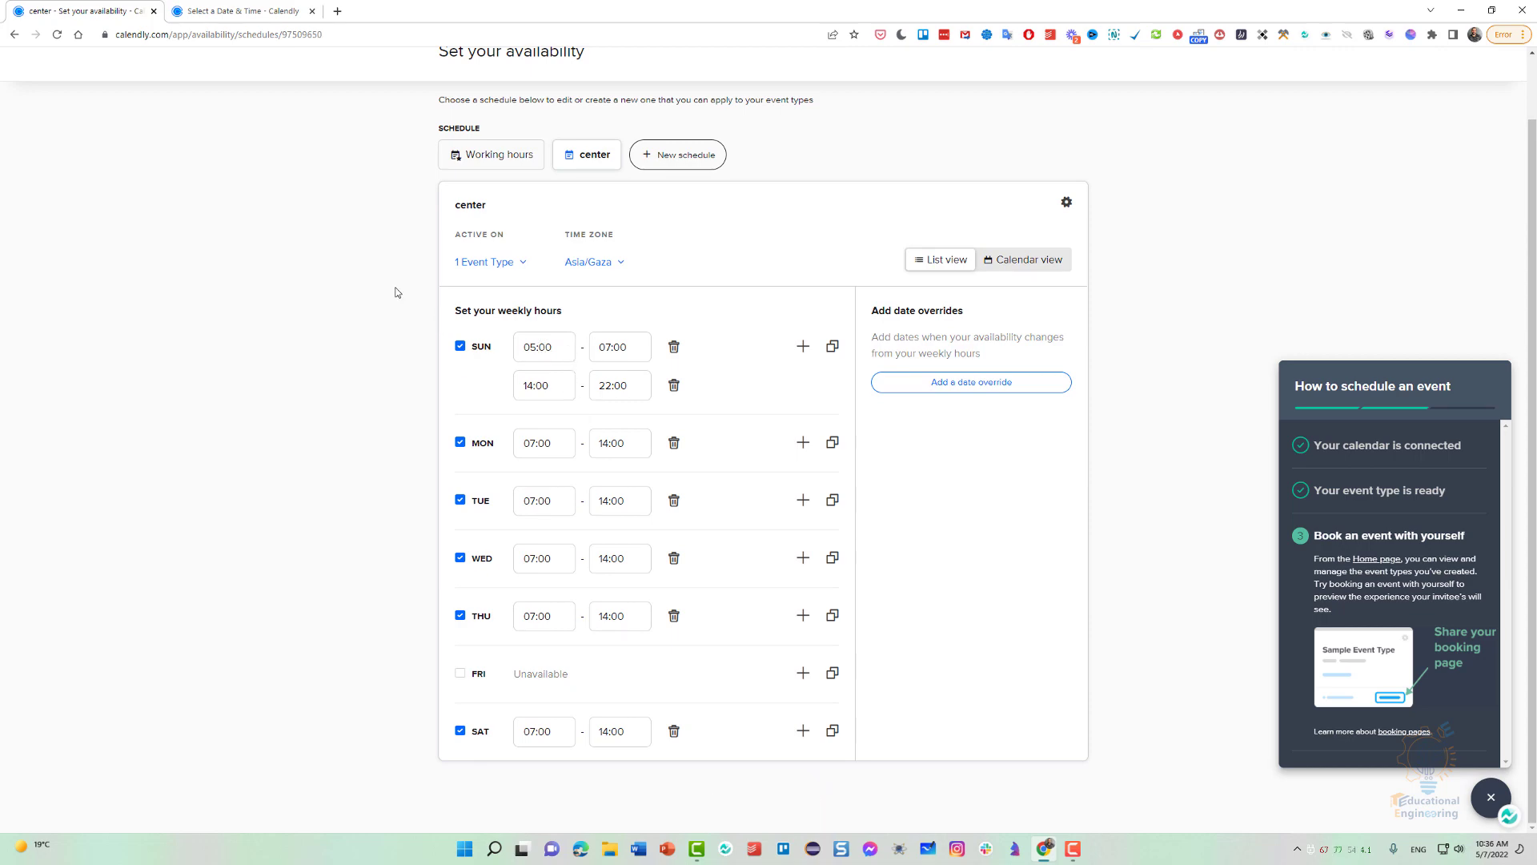
# Reload the event's booking page and look through the time slots for Sunday, May 8.
pyautogui.click(232, 10)
pyautogui.click(57, 34)
pyautogui.click(80, 11)
pyautogui.click(232, 11)
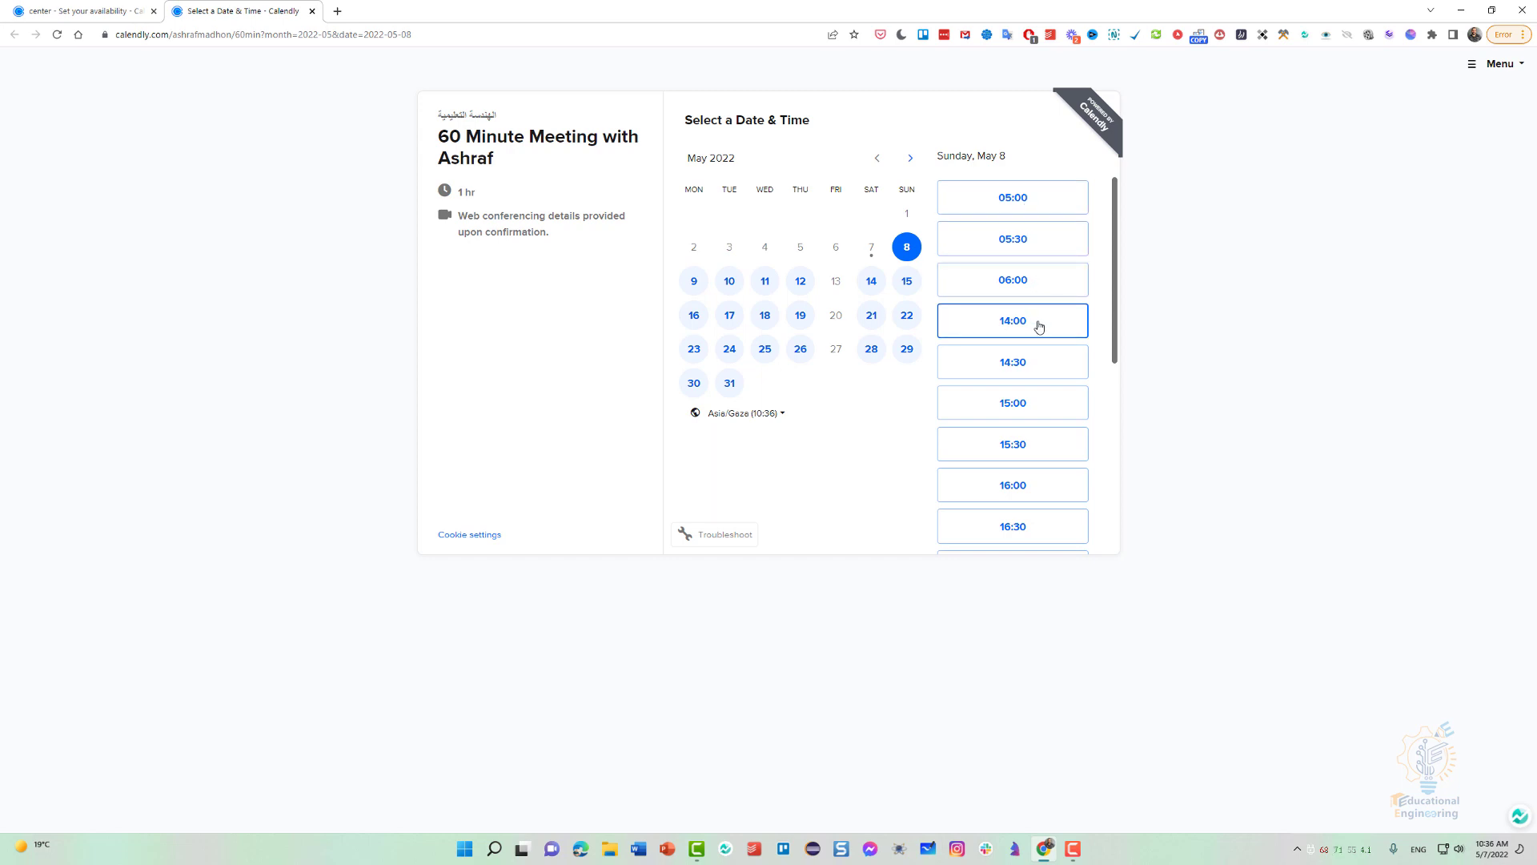
pyautogui.moveTo(1109, 333); pyautogui.dragTo(1110, 540)
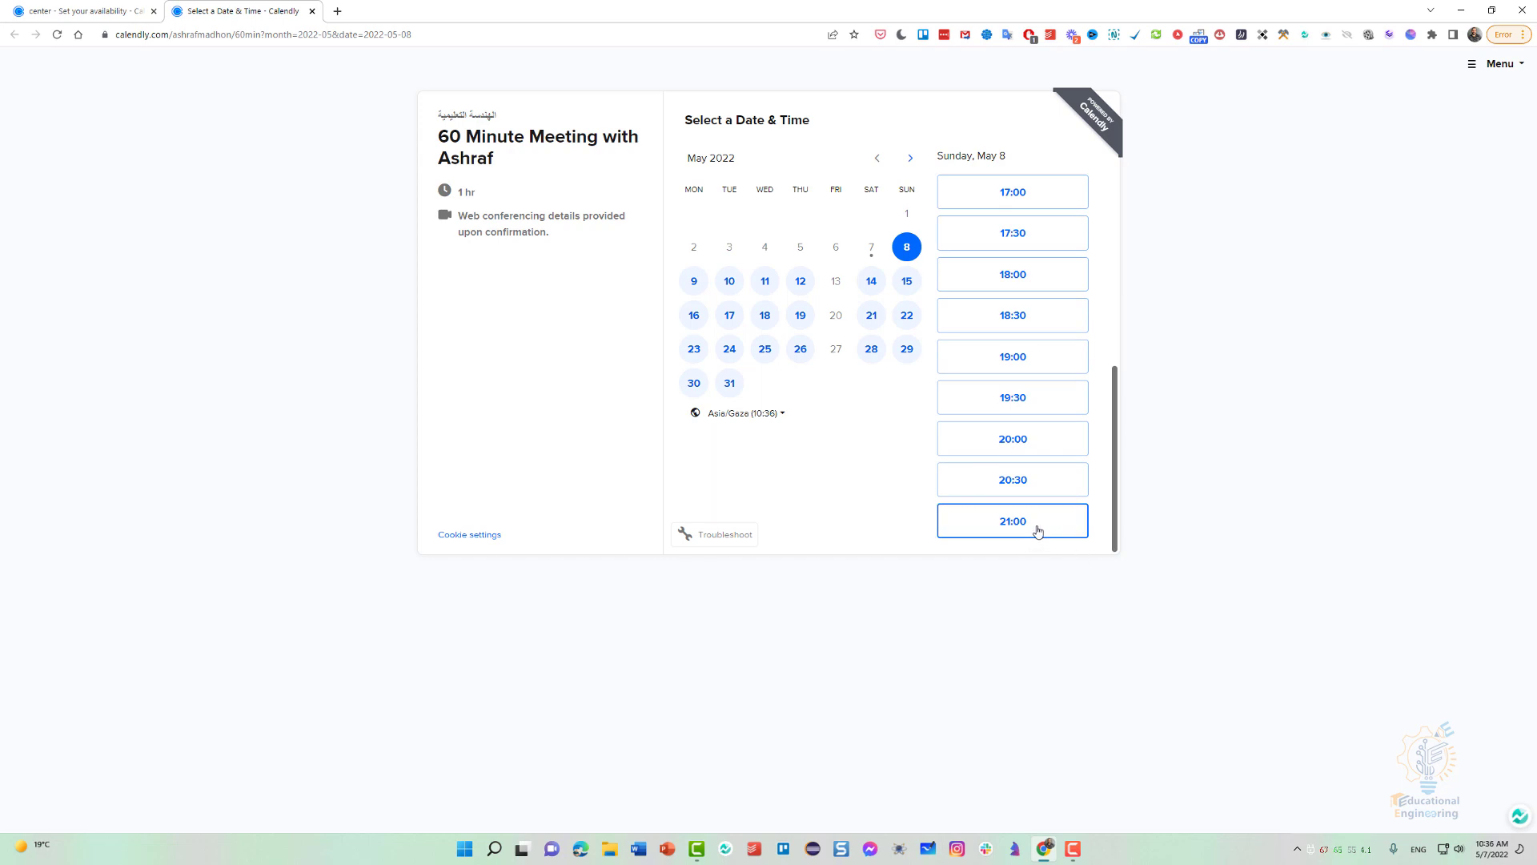
pyautogui.moveTo(1111, 486); pyautogui.dragTo(1088, 229)
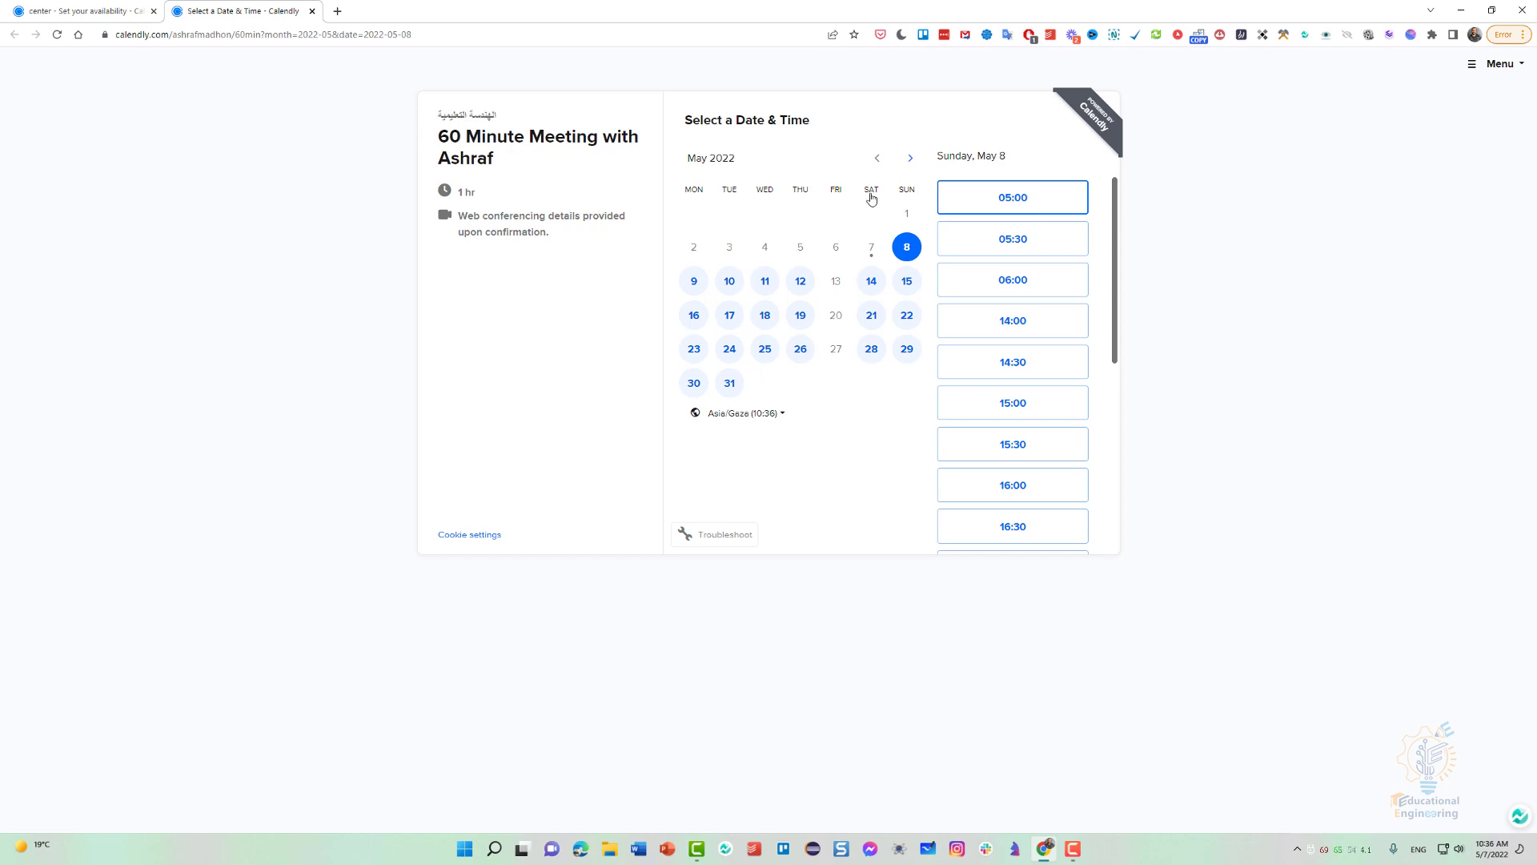
# Return to the account's Home page and copy the booking link of the 60-minute event type.
pyautogui.click(110, 15)
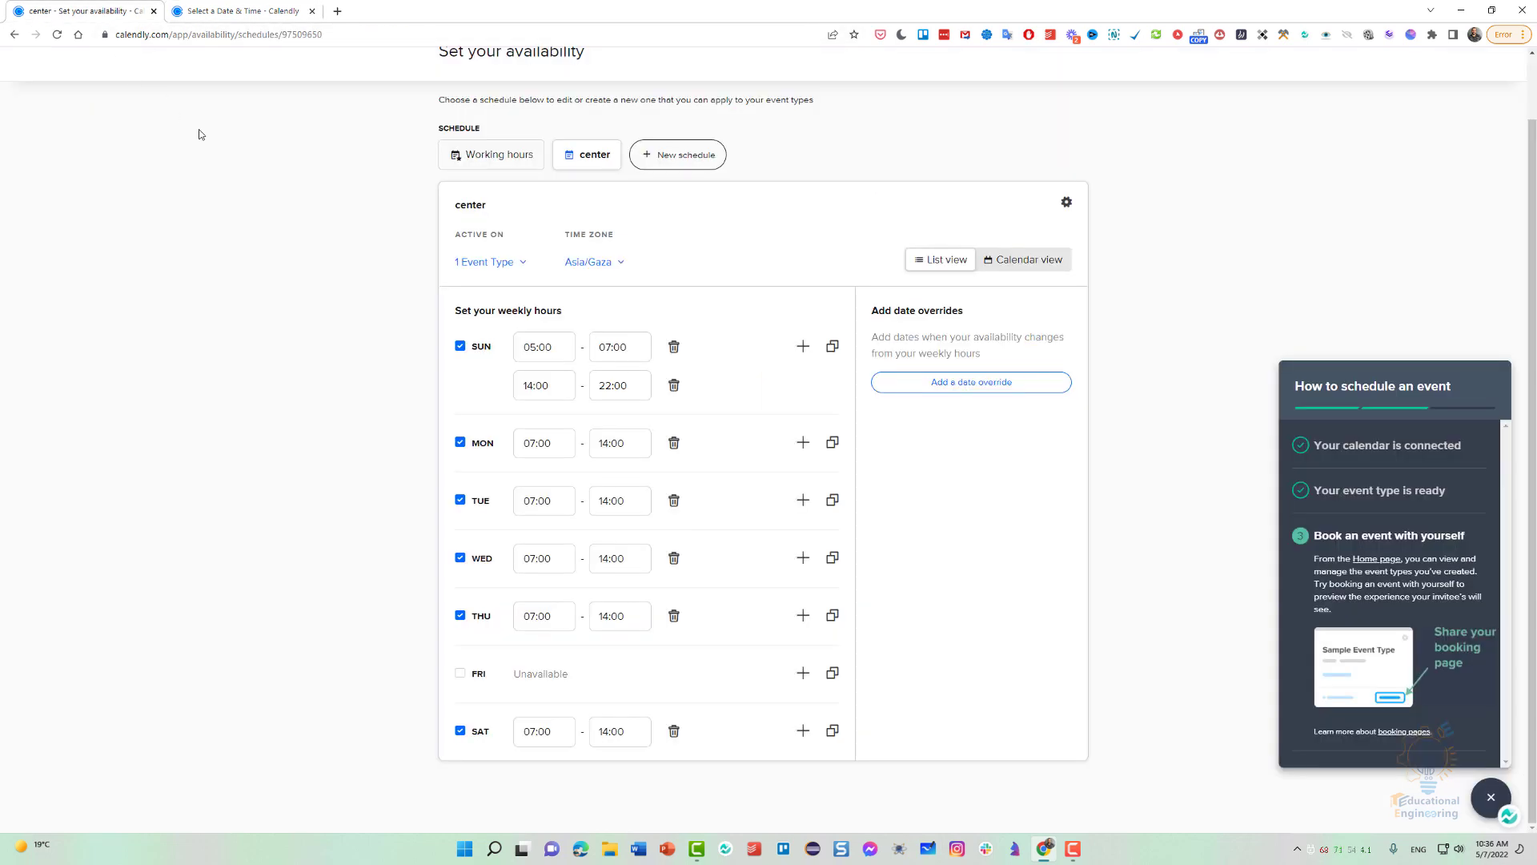
pyautogui.scroll(1, 385, 192)
pyautogui.click(775, 69)
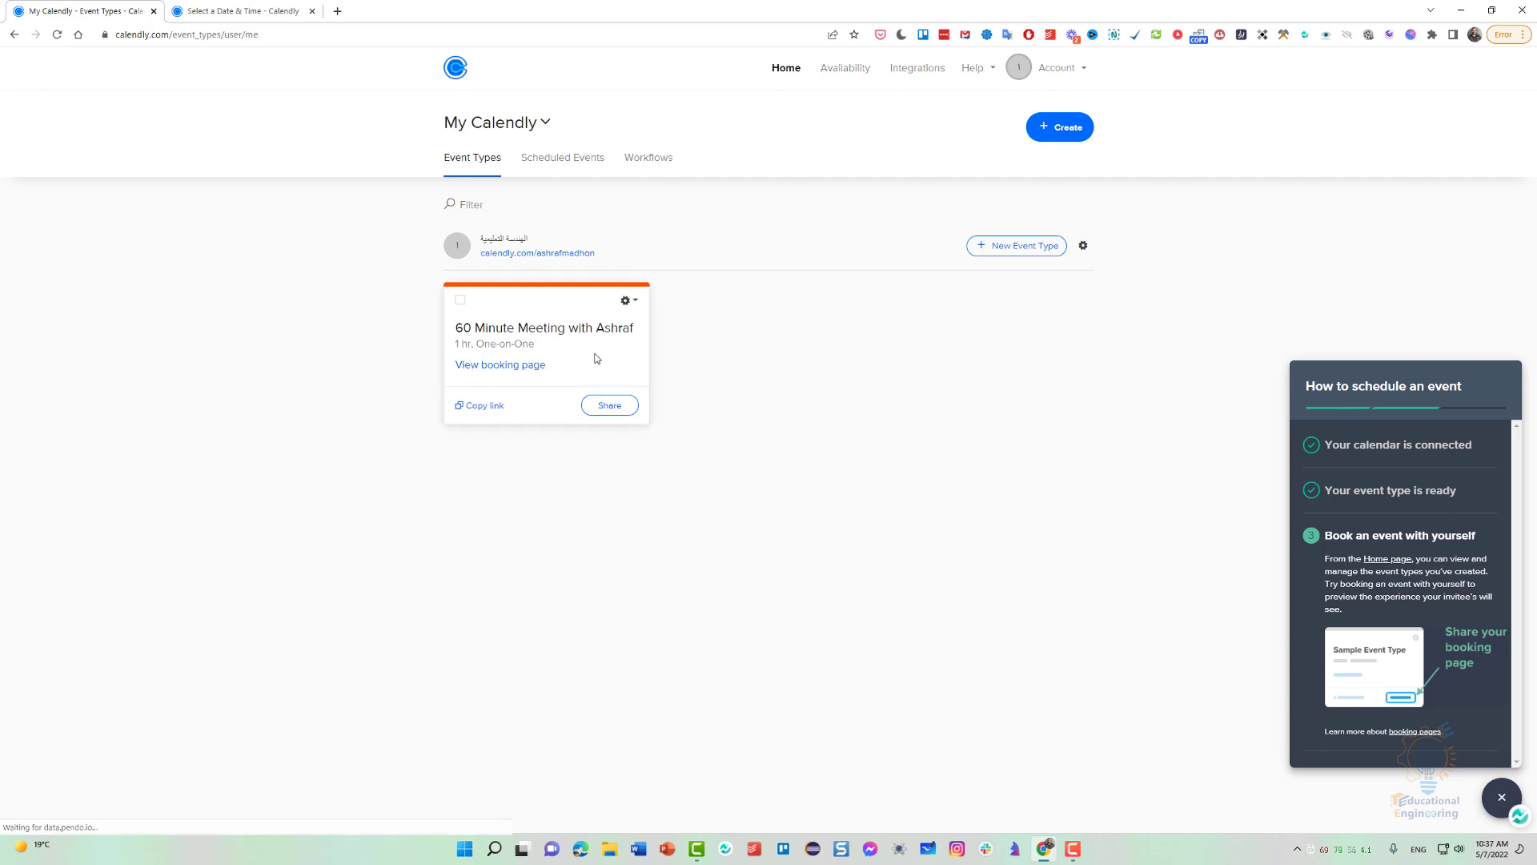
pyautogui.click(484, 406)
# Paste the copied booking link into a new browser tab's address, and go back to the event types page.
pyautogui.click(339, 14)
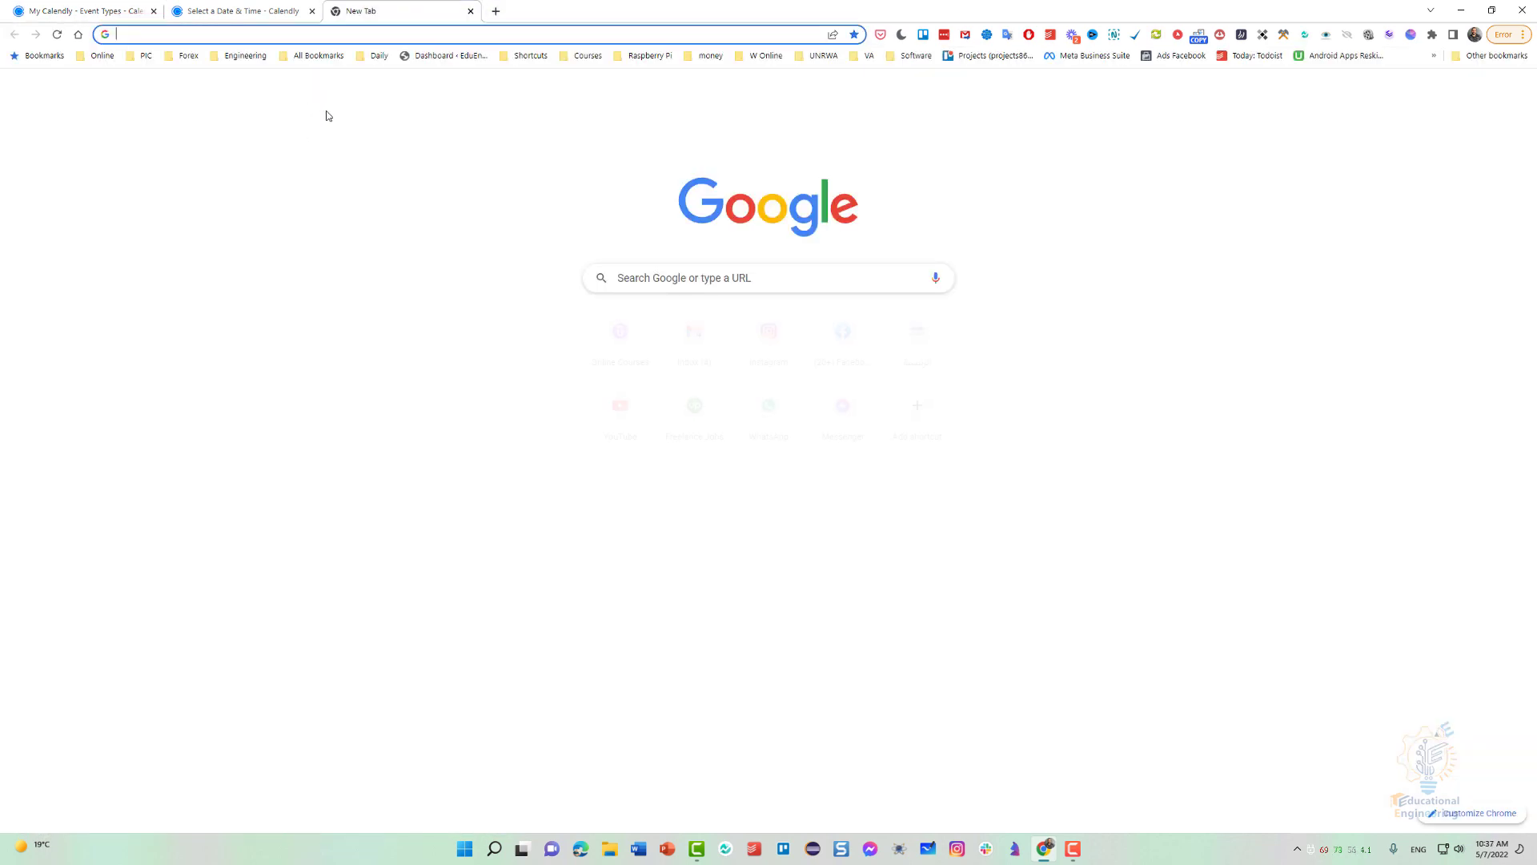
pyautogui.write('https://calendly.com/ashrafmadhon/60min')
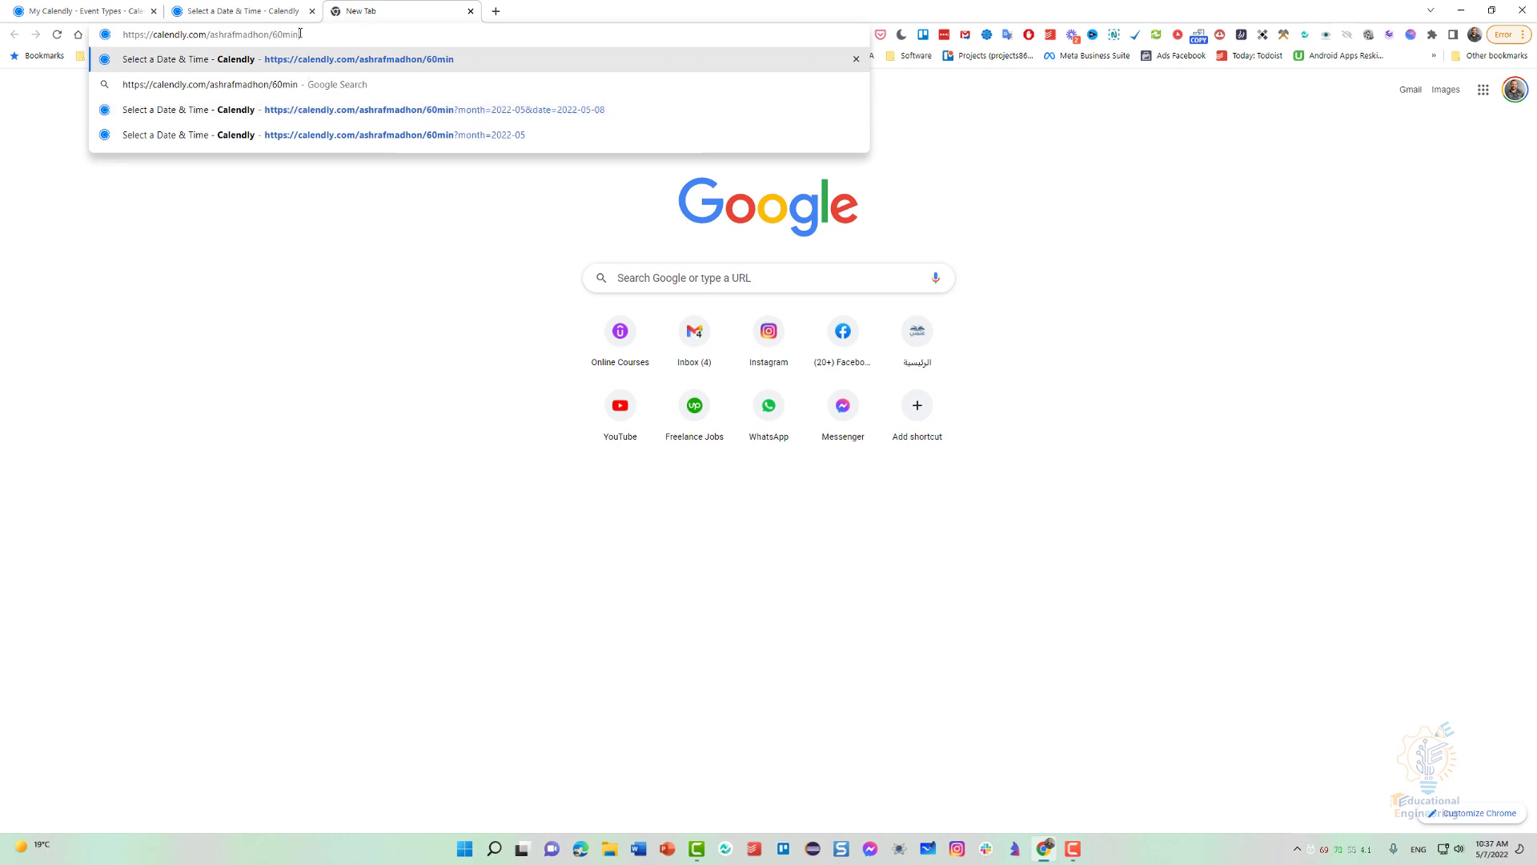
pyautogui.click(393, 283)
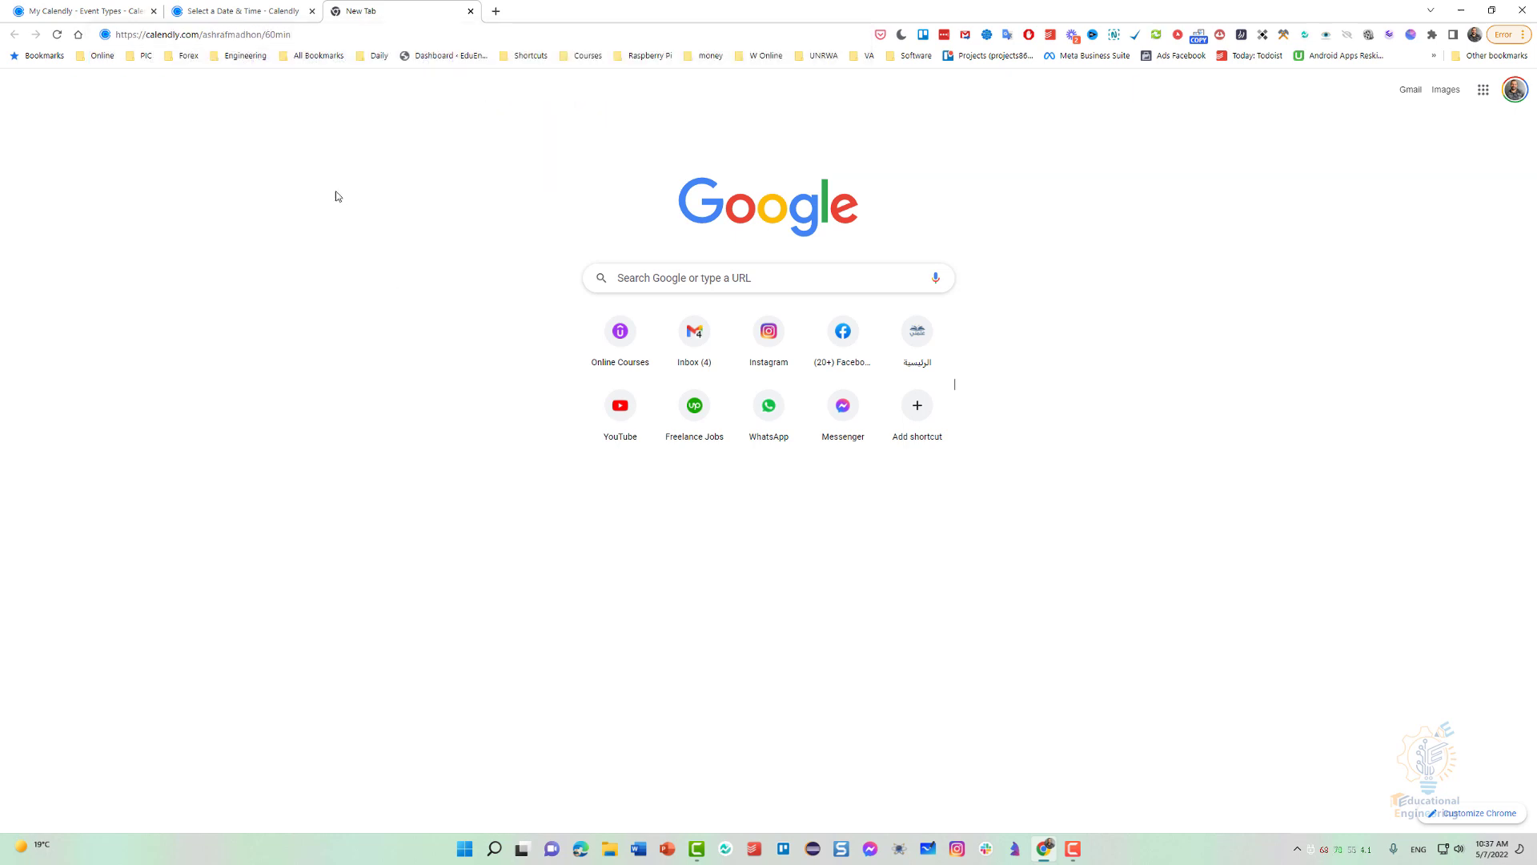
pyautogui.click(128, 6)
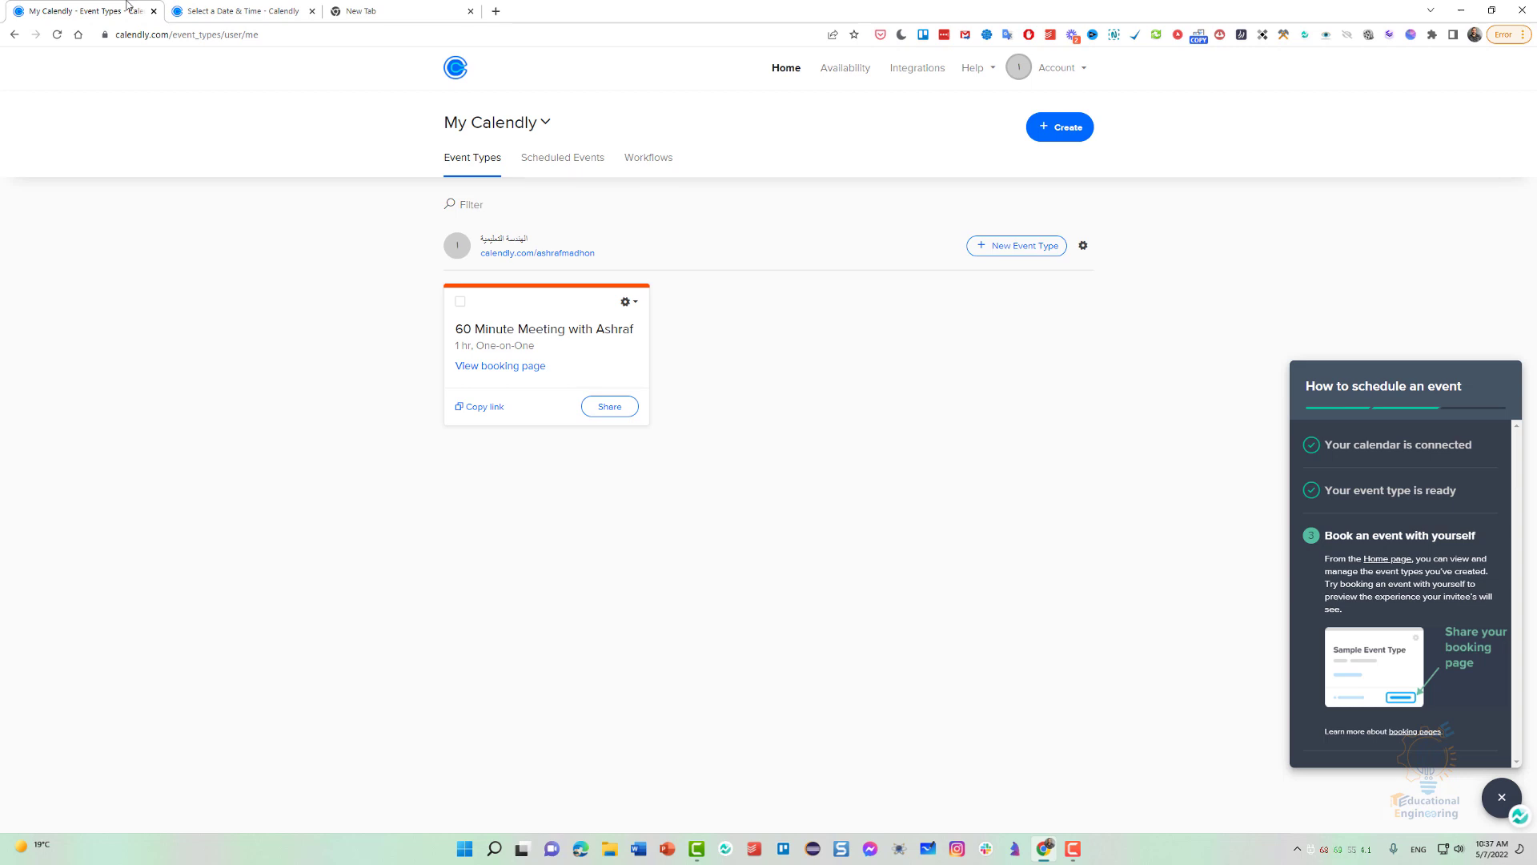